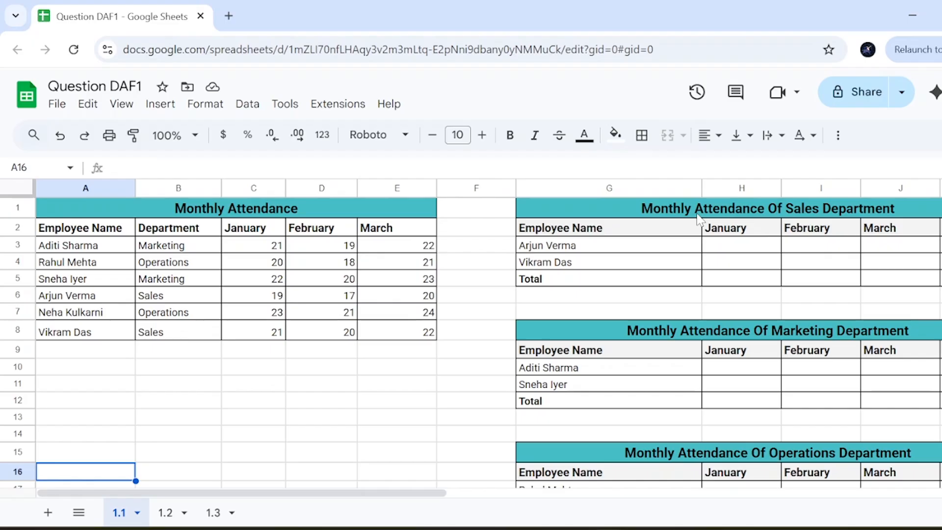
Step: Examine the Monthly Attendance source table in A2:E8, including its employee, department, January, February and March columns
{"action": "left_click", "coordinate": [355, 368]}
{"action": "left_click", "coordinate": [100, 232]}
{"action": "left_click_drag", "start_coordinate": [100, 234], "coordinate": [397, 328]}
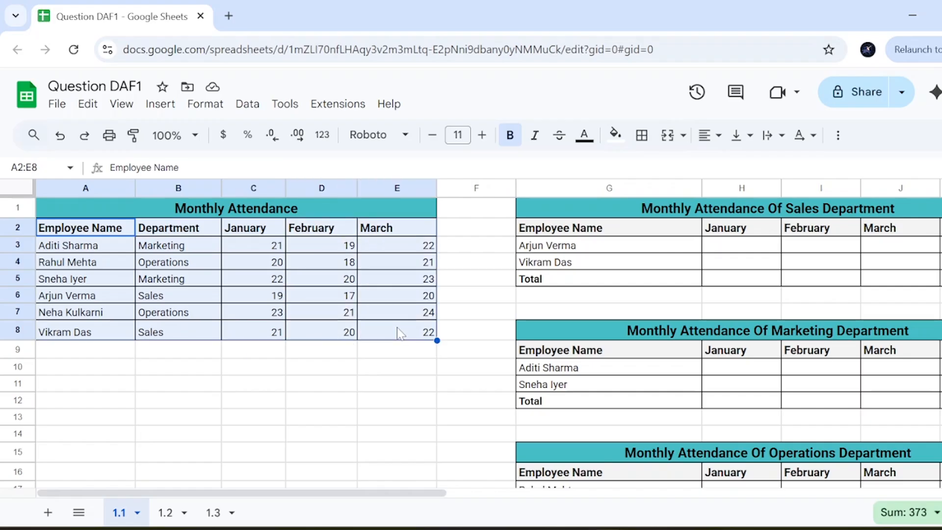
{"action": "left_click", "coordinate": [163, 279]}
{"action": "left_click_drag", "start_coordinate": [109, 229], "coordinate": [137, 336]}
{"action": "left_click", "coordinate": [190, 228]}
{"action": "left_click_drag", "start_coordinate": [195, 267], "coordinate": [200, 330]}
{"action": "left_click_drag", "start_coordinate": [259, 231], "coordinate": [269, 332]}
{"action": "left_click_drag", "start_coordinate": [314, 234], "coordinate": [326, 336]}
{"action": "left_click_drag", "start_coordinate": [254, 226], "coordinate": [438, 339]}
{"action": "left_click", "coordinate": [248, 247]}
{"action": "left_click", "coordinate": [320, 235]}
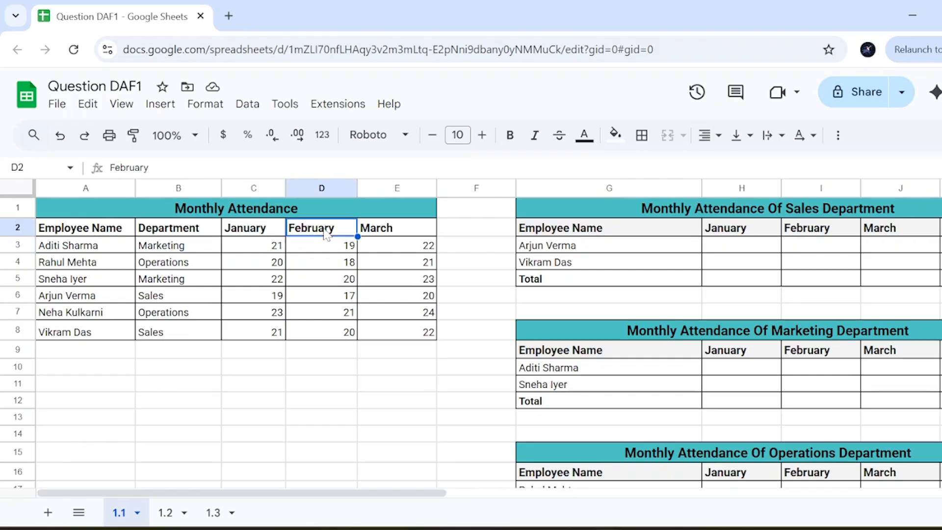
{"action": "left_click", "coordinate": [389, 238]}
{"action": "left_click", "coordinate": [413, 268]}
Step: Examine the Sales department attendance table's employee names, empty month cells, and Total row and column
{"action": "left_click", "coordinate": [550, 292]}
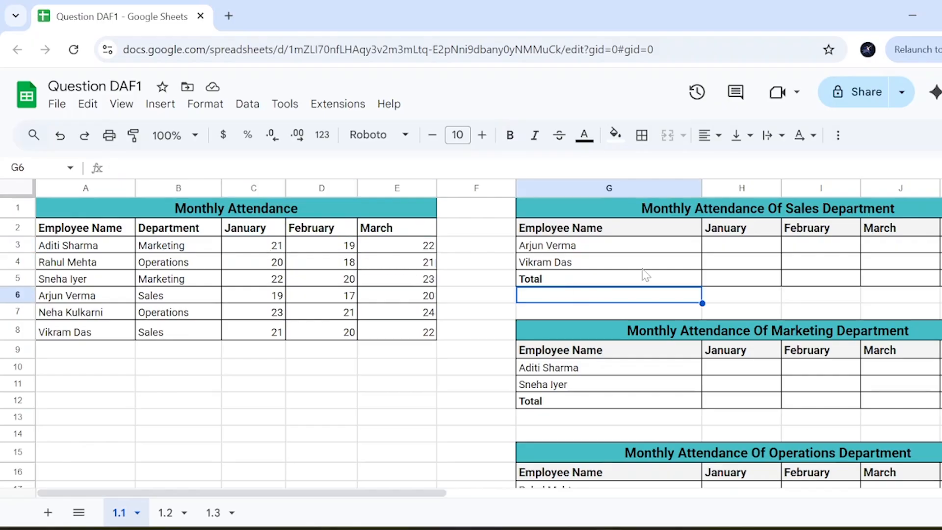
{"action": "left_click_drag", "start_coordinate": [431, 492], "coordinate": [514, 493]}
{"action": "left_click", "coordinate": [516, 279]}
{"action": "left_click", "coordinate": [536, 230]}
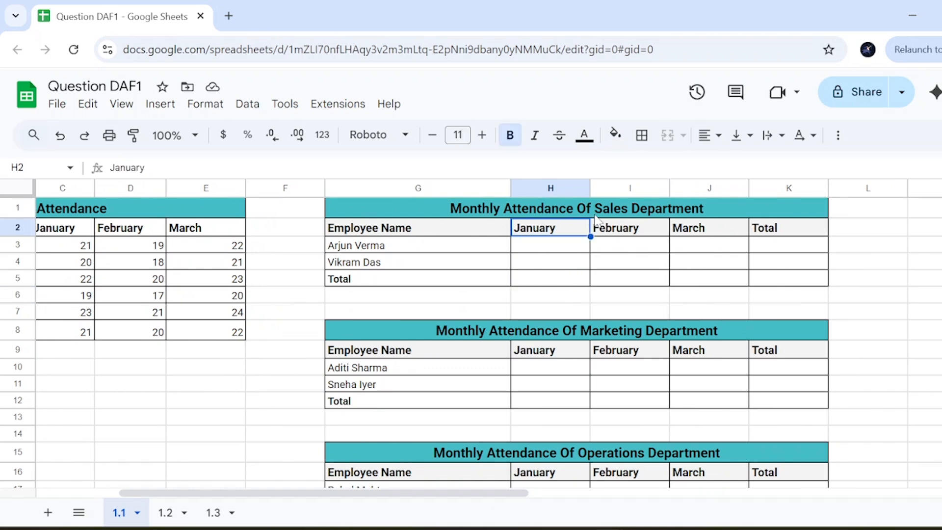
{"action": "left_click_drag", "start_coordinate": [427, 496], "coordinate": [351, 496]}
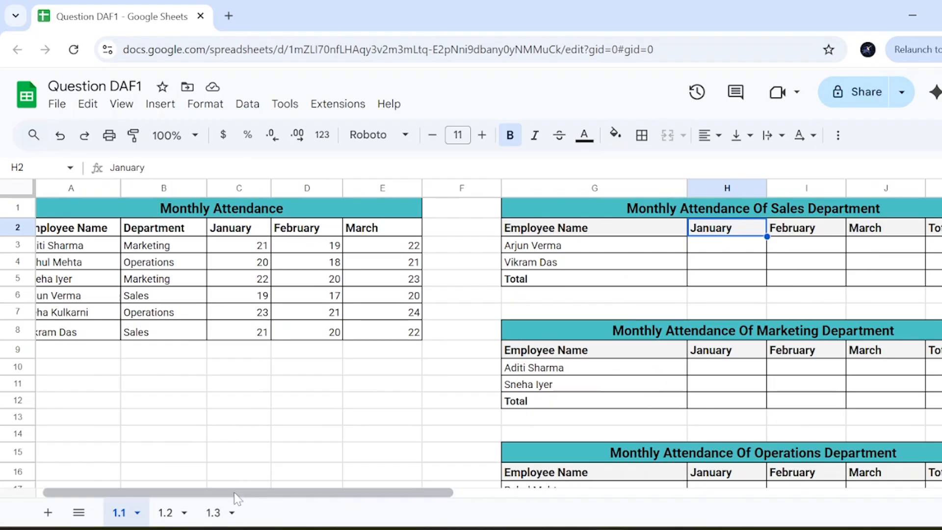
{"action": "left_click_drag", "start_coordinate": [233, 493], "coordinate": [196, 495]}
{"action": "left_click", "coordinate": [159, 369]}
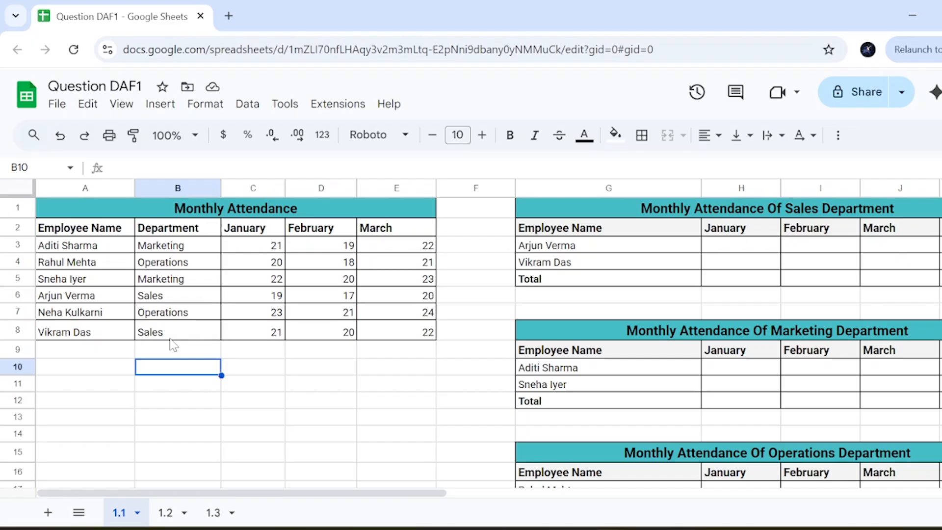
{"action": "left_click", "coordinate": [599, 267]}
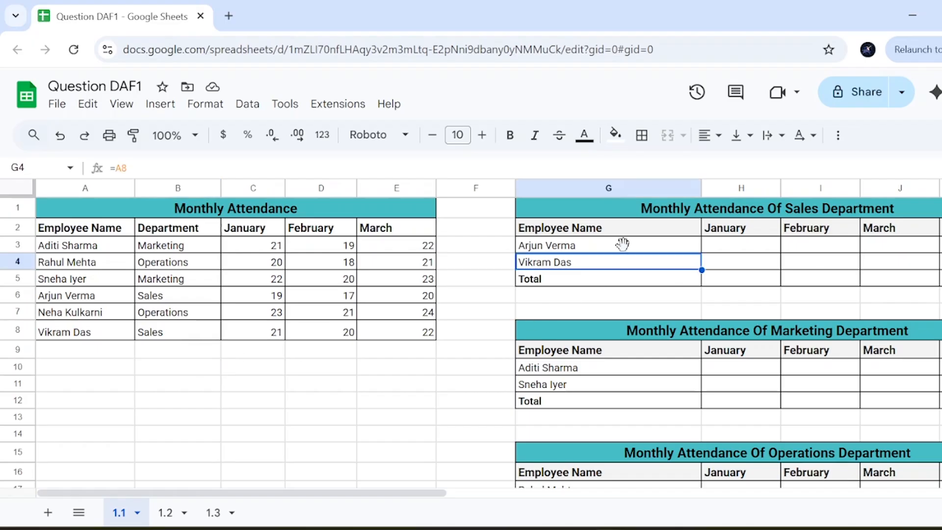
{"action": "left_click", "coordinate": [753, 244]}
{"action": "left_click", "coordinate": [751, 268]}
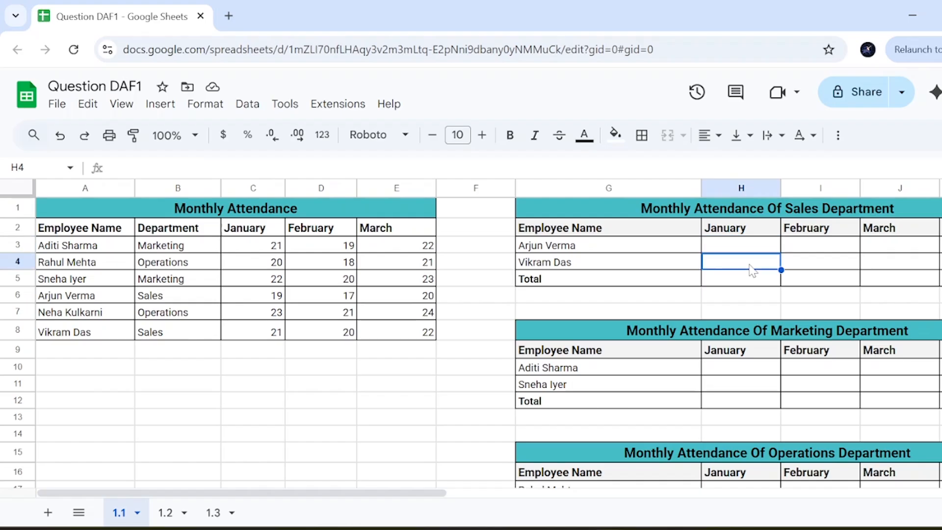
{"action": "left_click", "coordinate": [741, 251]}
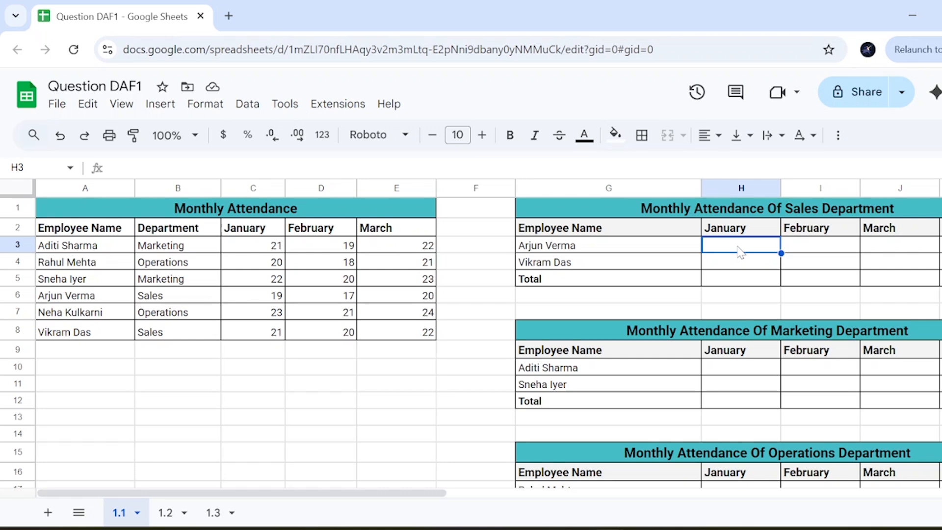
{"action": "scroll", "coordinate": [751, 268], "scroll_direction": "right", "scroll_amount": 3}
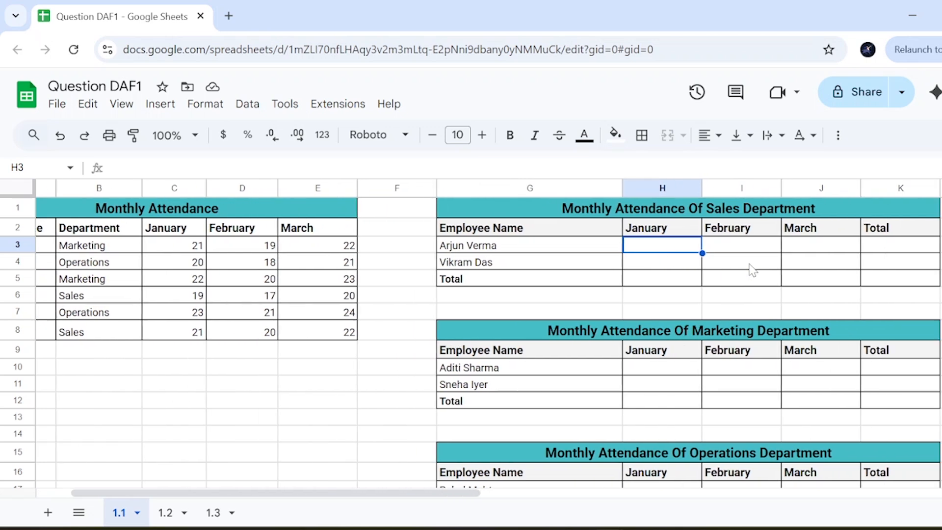
{"action": "left_click", "coordinate": [642, 270]}
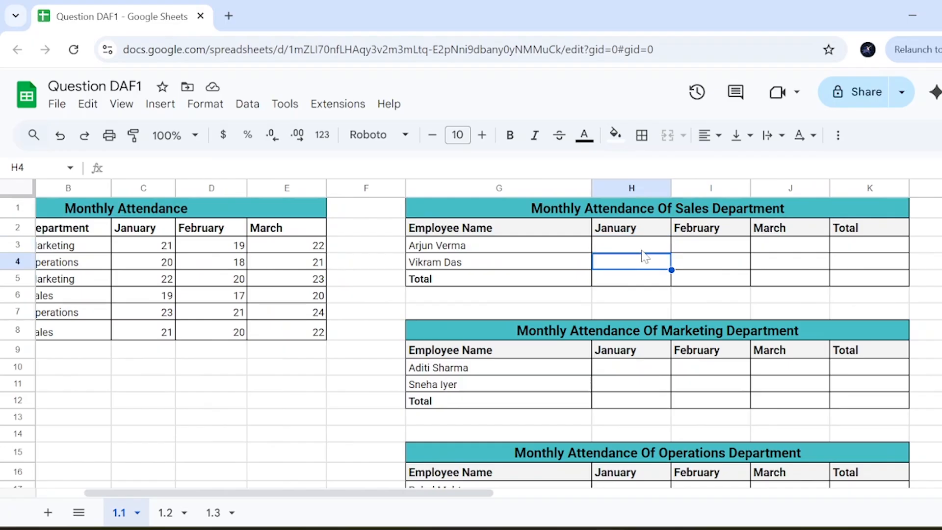
{"action": "left_click", "coordinate": [644, 256]}
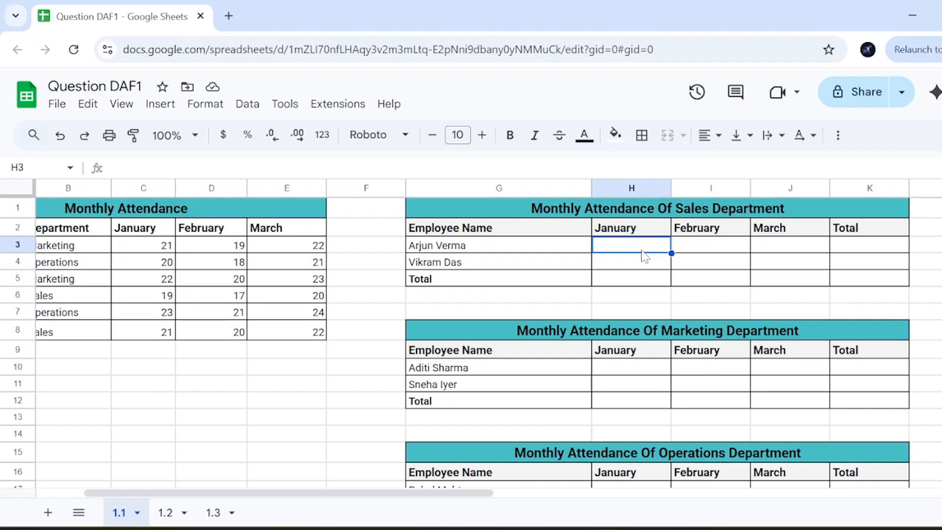
{"action": "left_click", "coordinate": [693, 268]}
{"action": "scroll", "coordinate": [696, 274], "scroll_direction": "right", "scroll_amount": 2}
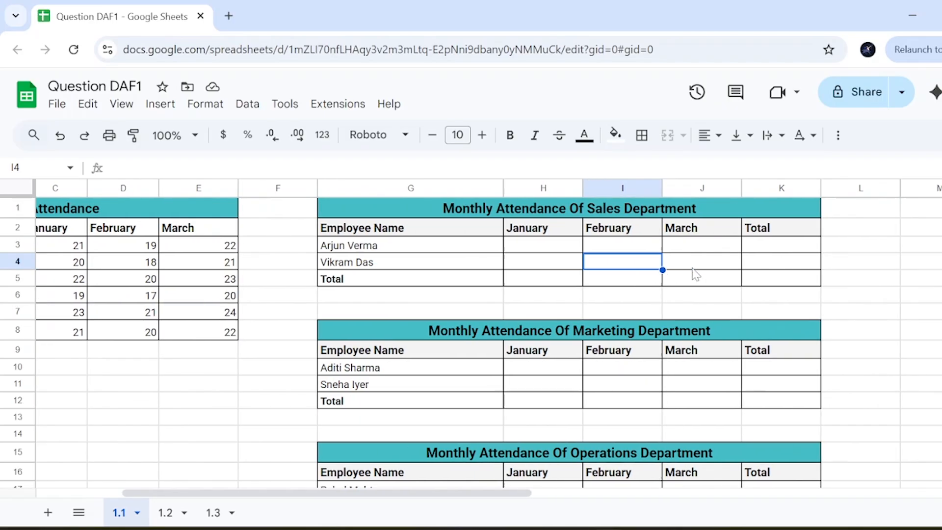
{"action": "left_click", "coordinate": [550, 280]}
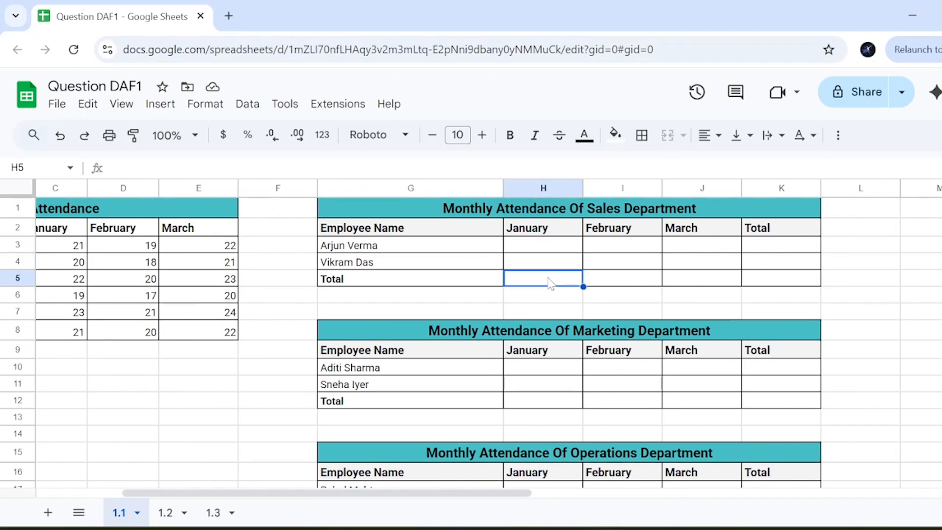
{"action": "left_click", "coordinate": [535, 248]}
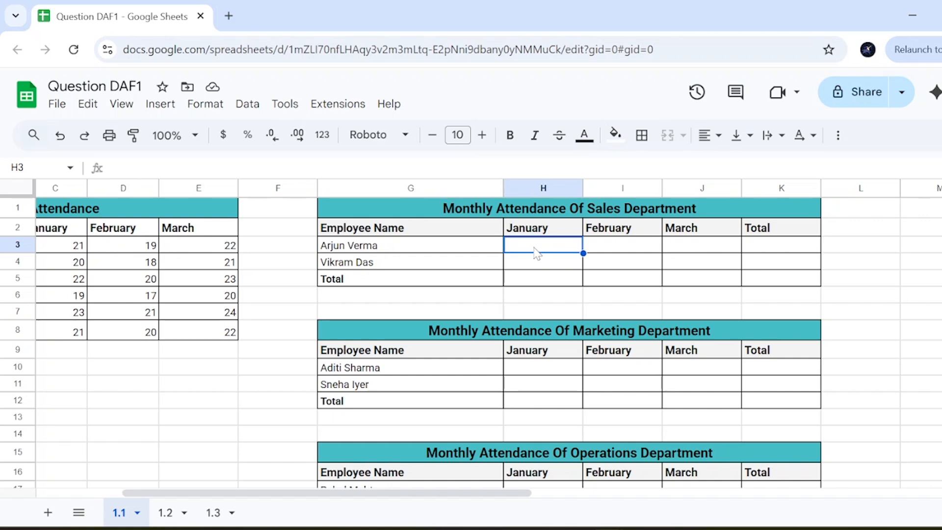
Step: Compare the Sales entries in the source table's Department column with the employees listed in G3:G4
{"action": "left_click", "coordinate": [485, 265]}
{"action": "scroll", "coordinate": [424, 295], "scroll_direction": "left", "scroll_amount": 1}
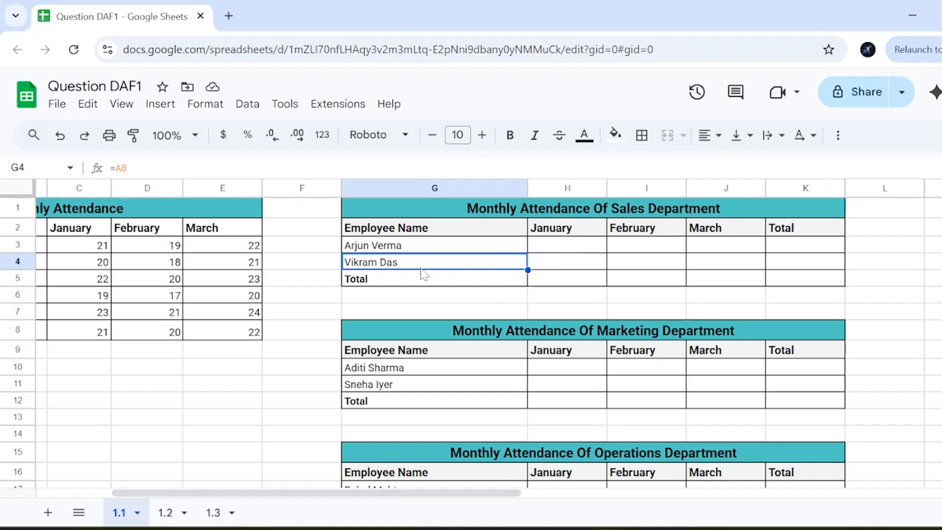
{"action": "scroll", "coordinate": [408, 273], "scroll_direction": "left", "scroll_amount": 5}
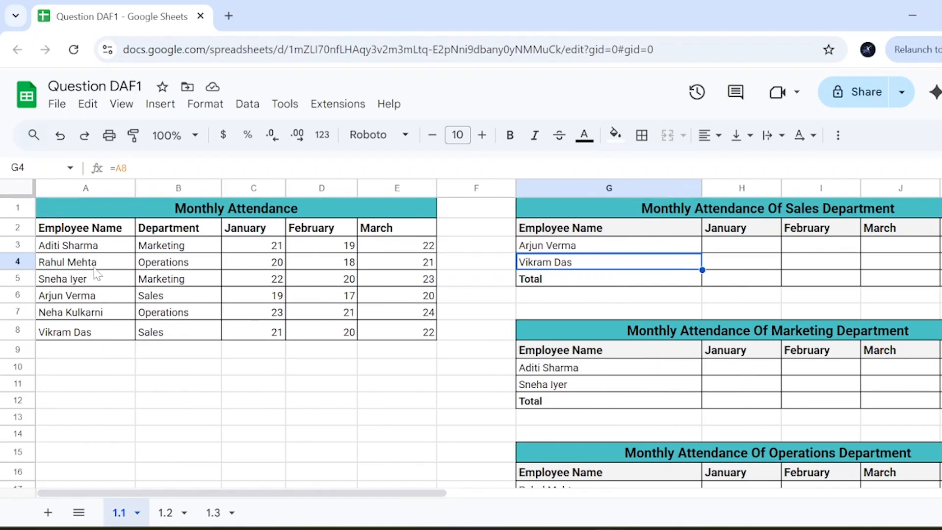
{"action": "left_click", "coordinate": [158, 296]}
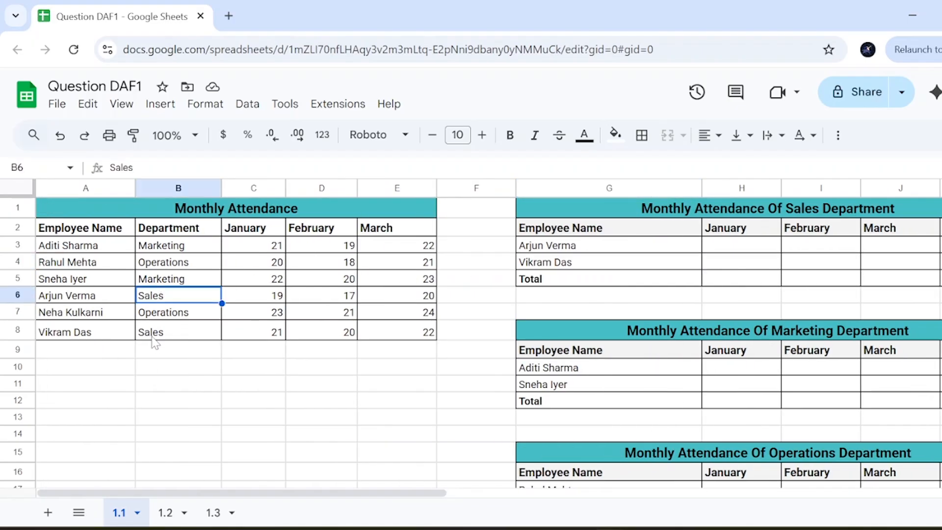
{"action": "left_click", "coordinate": [152, 337]}
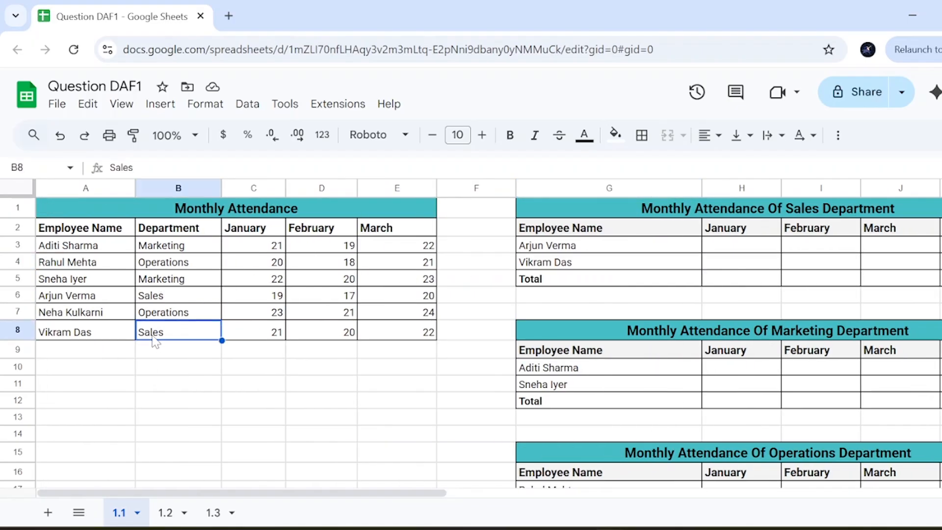
{"action": "left_click", "coordinate": [593, 248]}
{"action": "left_click", "coordinate": [608, 265], "text": "shift"}
{"action": "scroll", "coordinate": [611, 267], "scroll_direction": "right", "scroll_amount": 2}
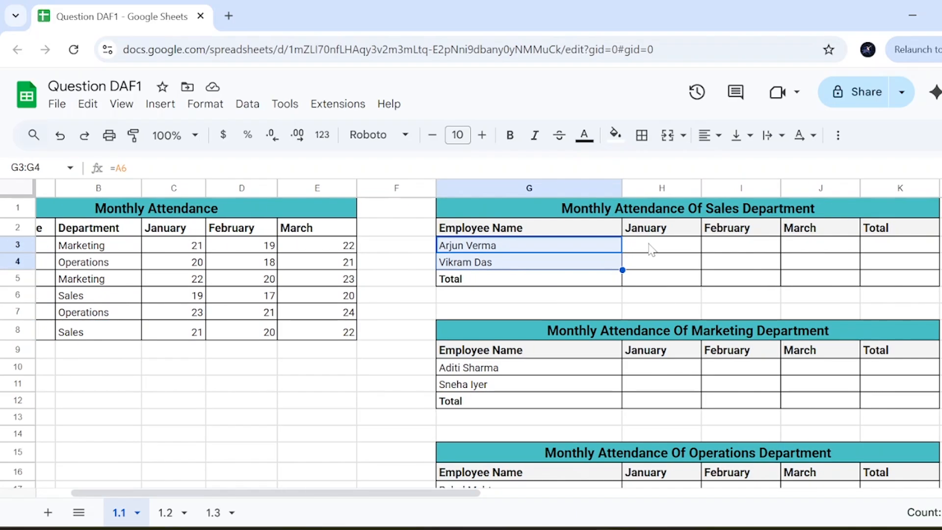
Step: Fill the first Sales employee's January attendance in H3 with the reference =C6 and dismiss the auto-fill suggestion
{"action": "left_click", "coordinate": [651, 249]}
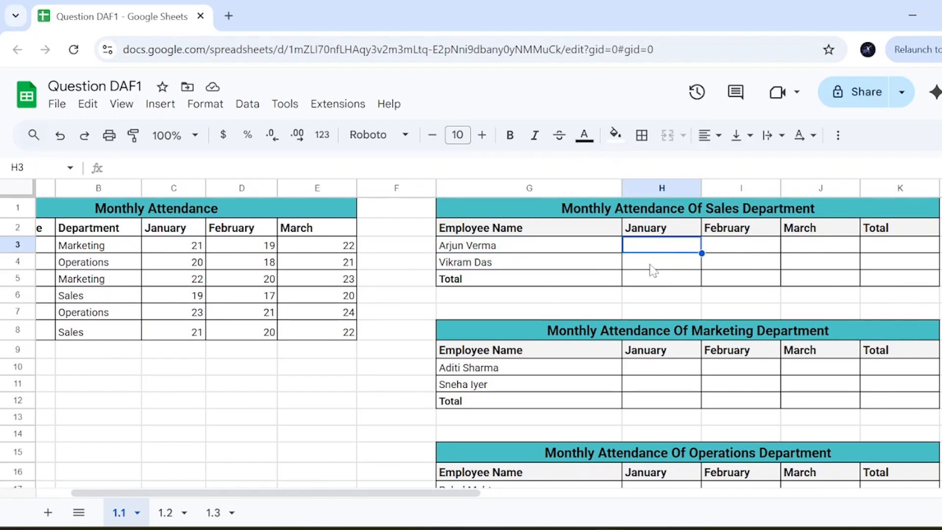
{"action": "type", "text": "="}
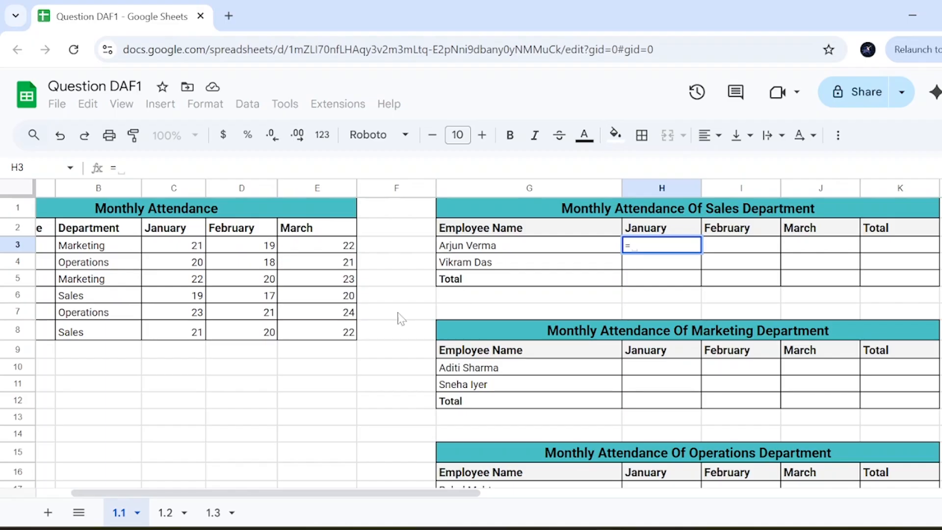
{"action": "scroll", "coordinate": [403, 311], "scroll_direction": "left", "scroll_amount": 2}
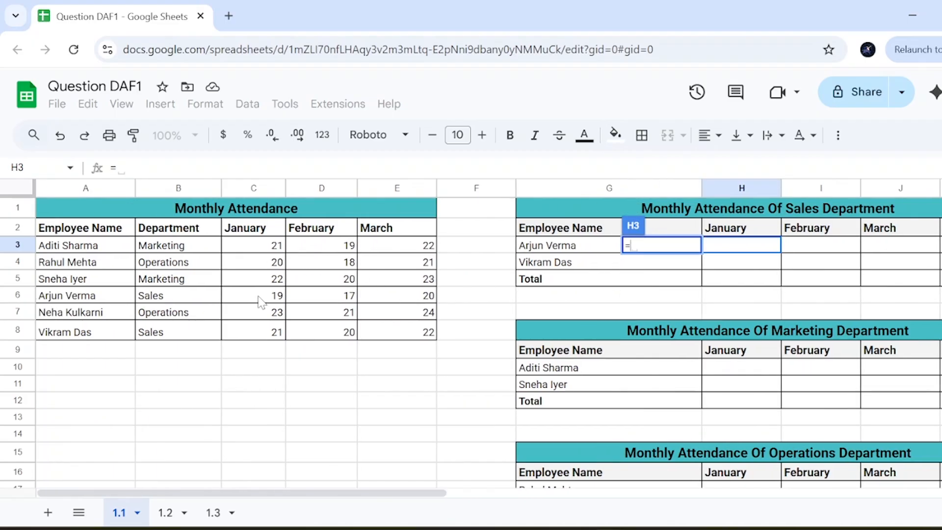
{"action": "left_click", "coordinate": [273, 298]}
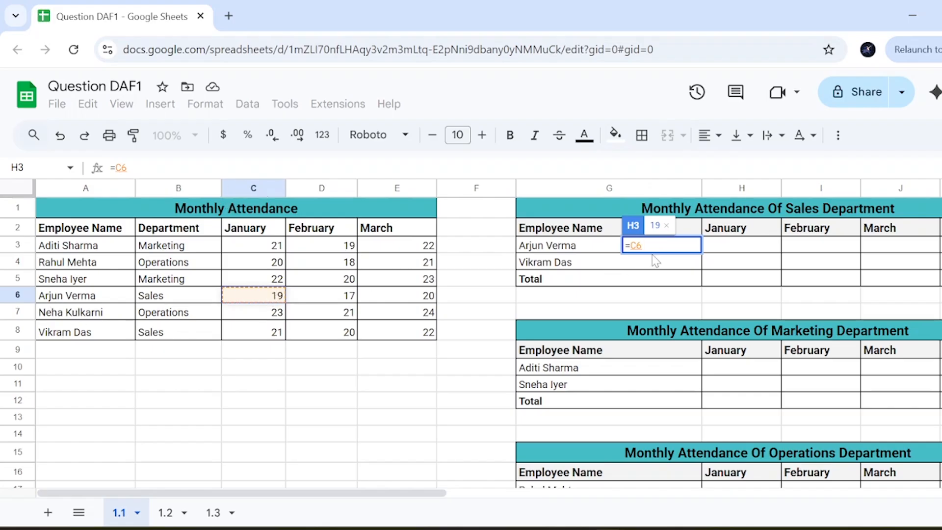
{"action": "key", "text": "Return"}
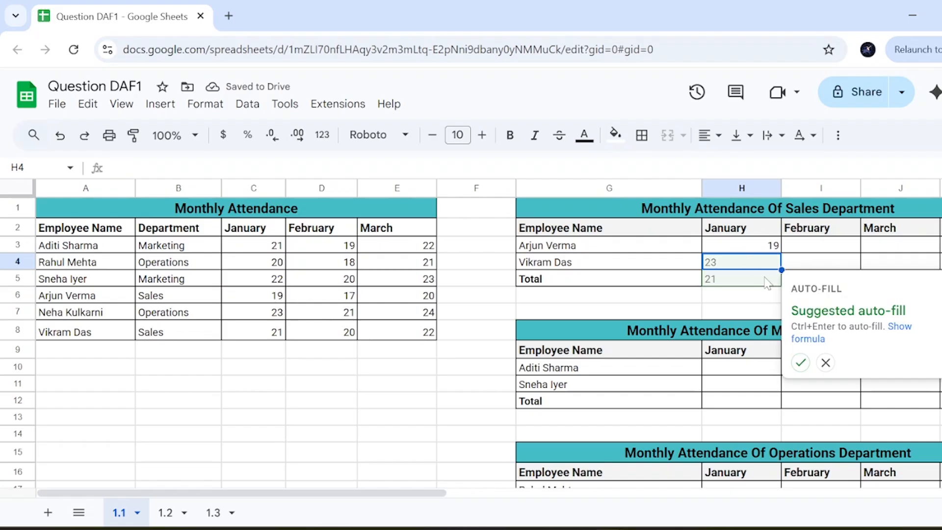
{"action": "left_click", "coordinate": [826, 364]}
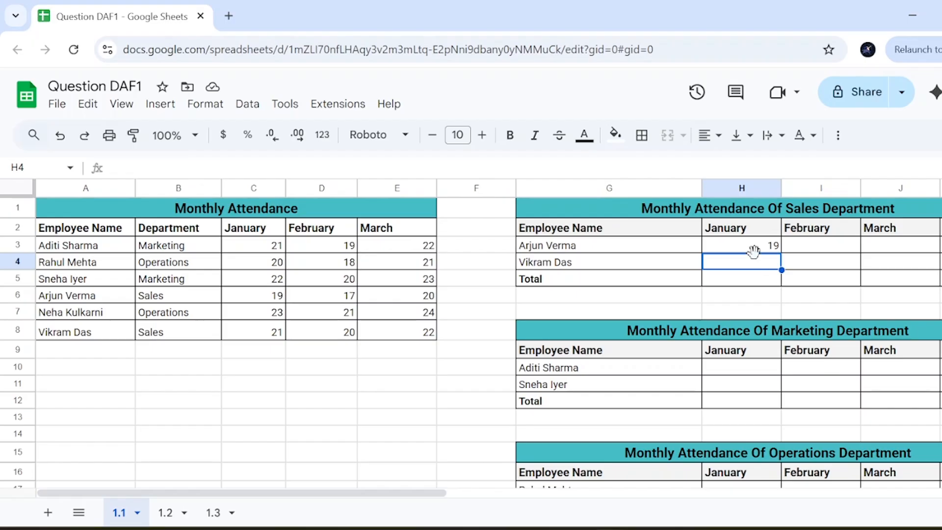
Step: Fill the second Sales employee's January attendance in H4 with the reference =C8
{"action": "type", "text": "=C7"}
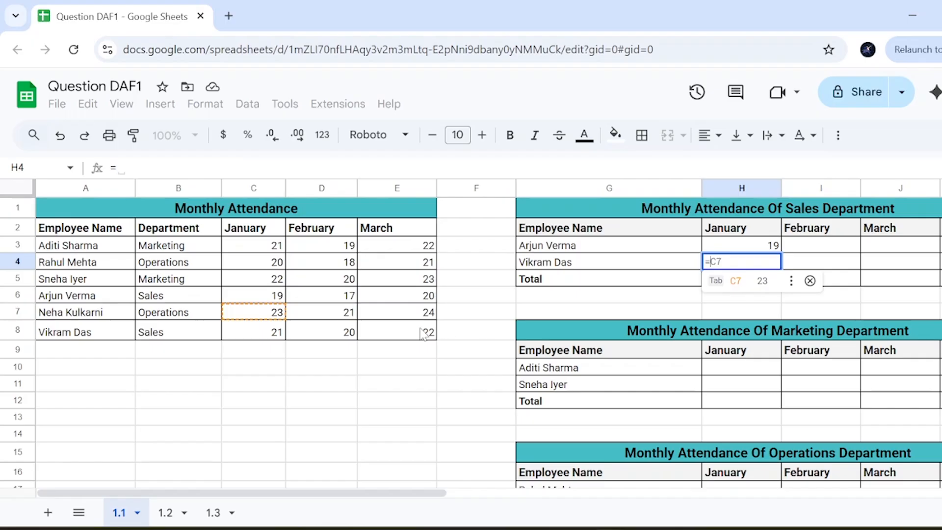
{"action": "left_click", "coordinate": [276, 334]}
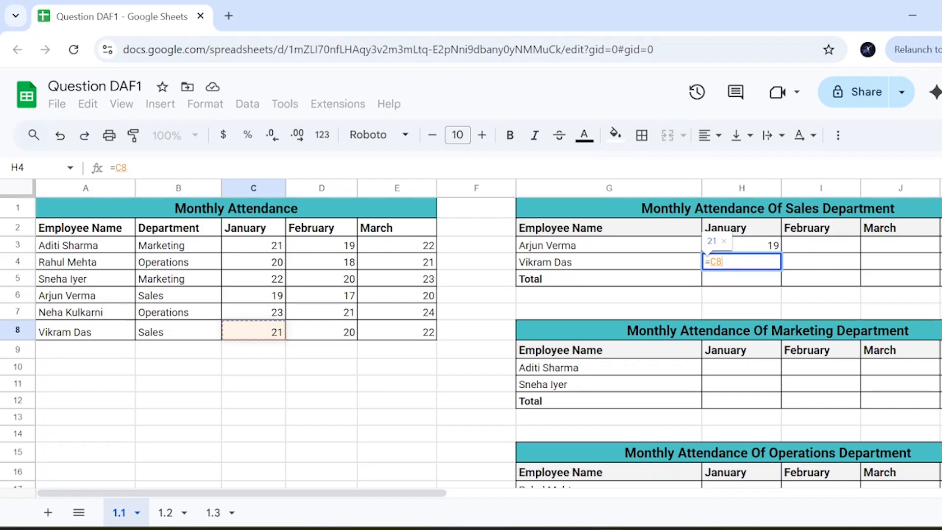
{"action": "key", "text": "Return"}
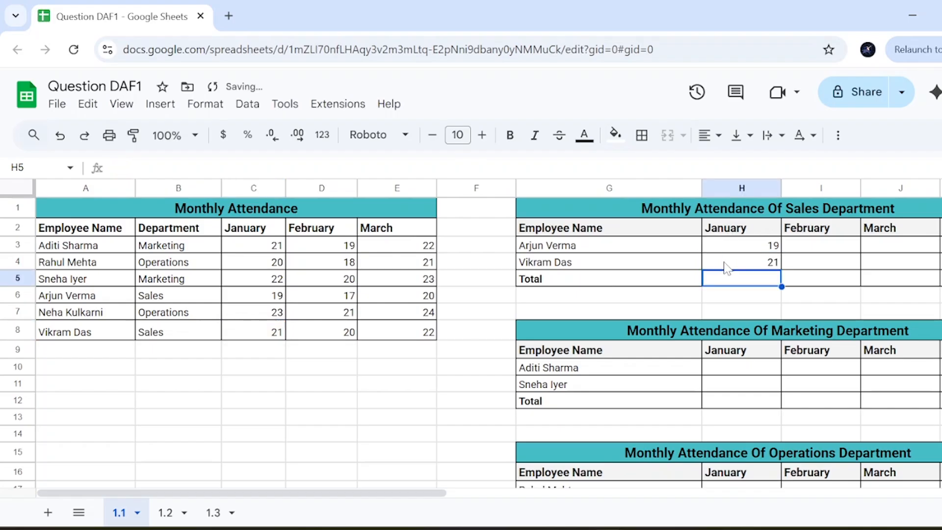
Step: Check the January references in H3 and H4 against their source cells C6 and C8
{"action": "left_click", "coordinate": [726, 267]}
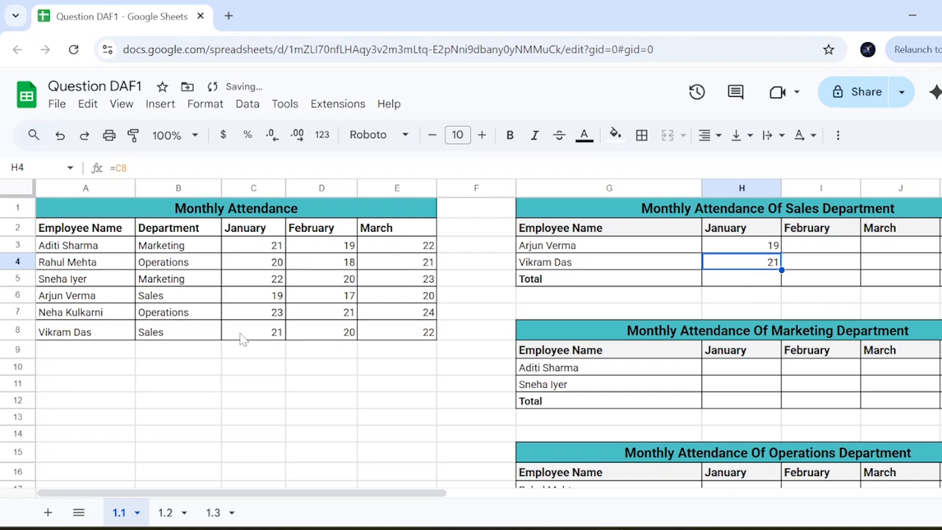
{"action": "left_click", "coordinate": [761, 249]}
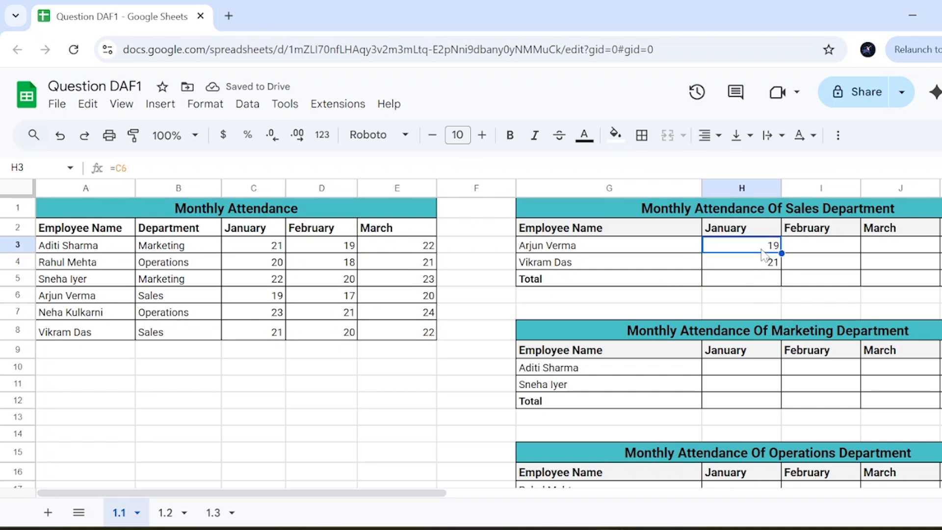
{"action": "left_click", "coordinate": [274, 297]}
{"action": "left_click", "coordinate": [730, 247]}
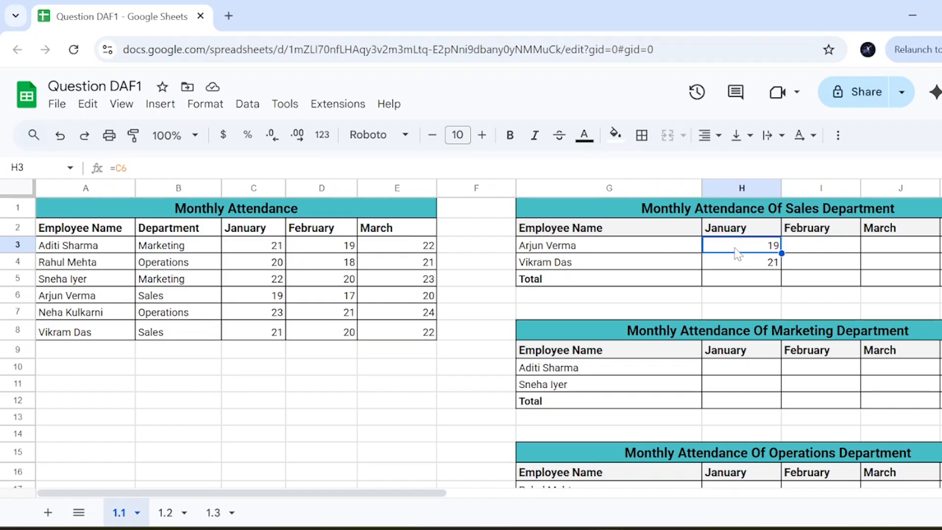
{"action": "left_click", "coordinate": [276, 335]}
{"action": "left_click", "coordinate": [753, 250]}
Step: Set the January attendance in source cell C8 to 0 to test the linked Sales table cell
{"action": "left_click", "coordinate": [275, 337]}
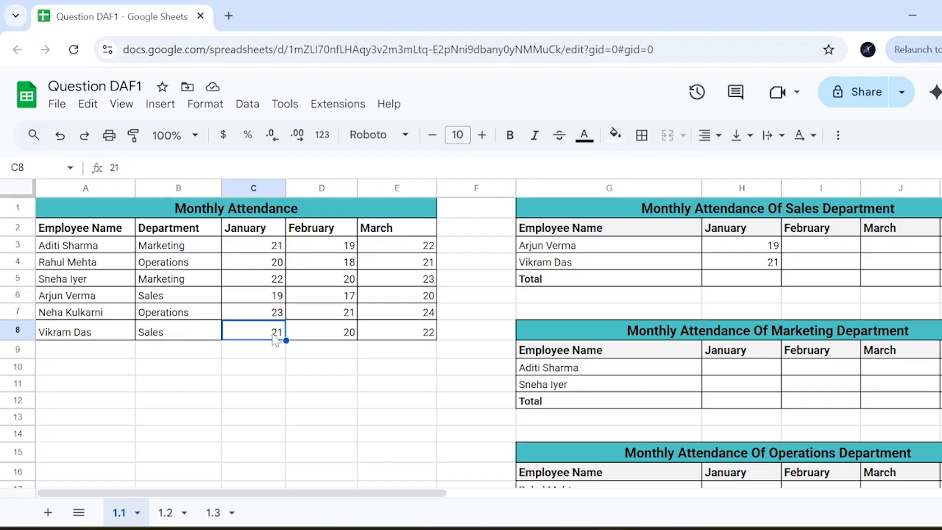
{"action": "type", "text": "0"}
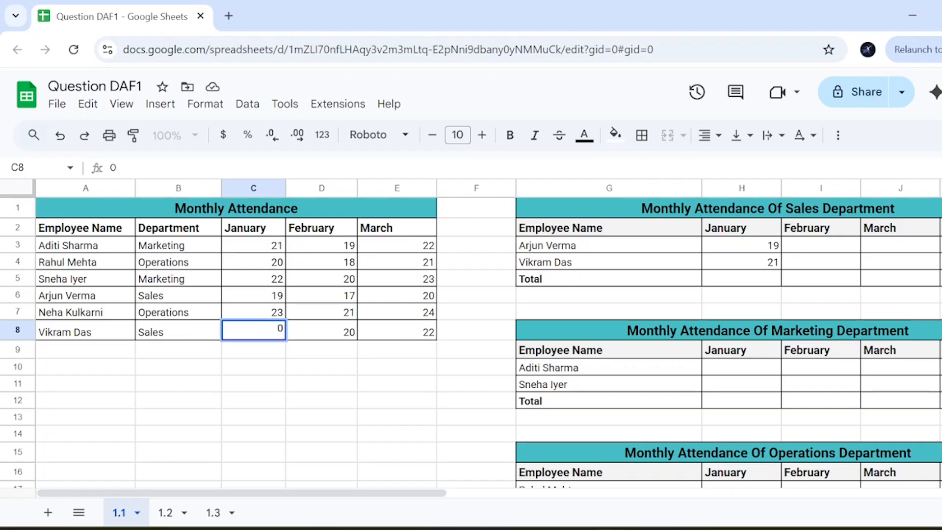
{"action": "key", "text": "Return"}
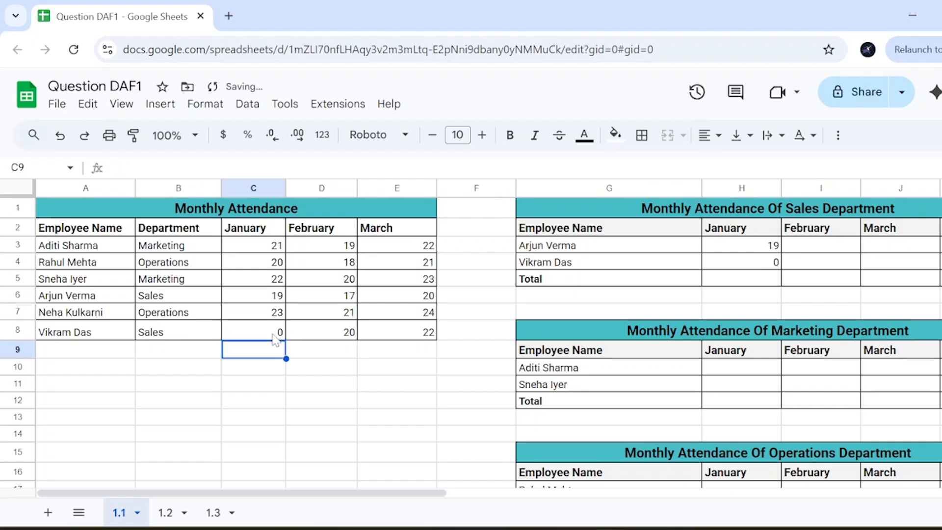
Step: Undo the test change to source cell C8 and check the linked January cells H3 and H4
{"action": "left_click", "coordinate": [766, 268]}
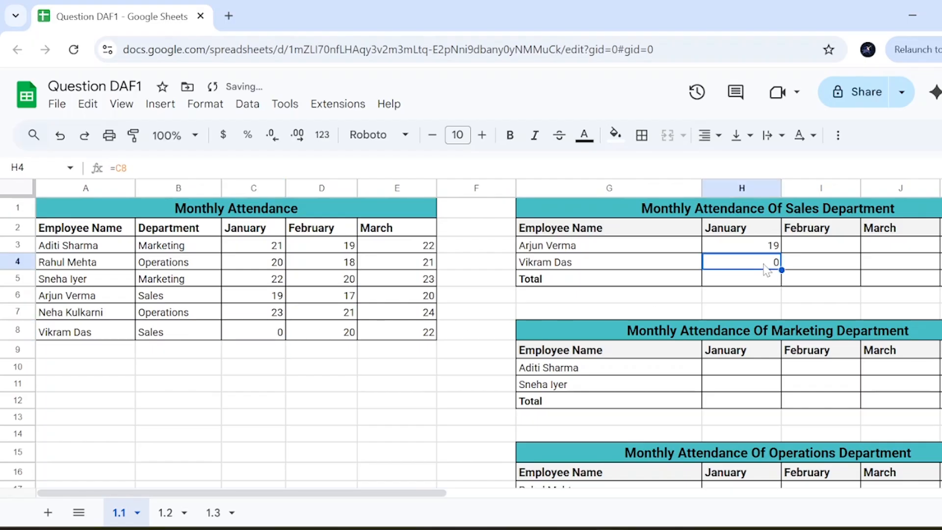
{"action": "left_click", "coordinate": [256, 332]}
{"action": "key", "text": "ctrl+z"}
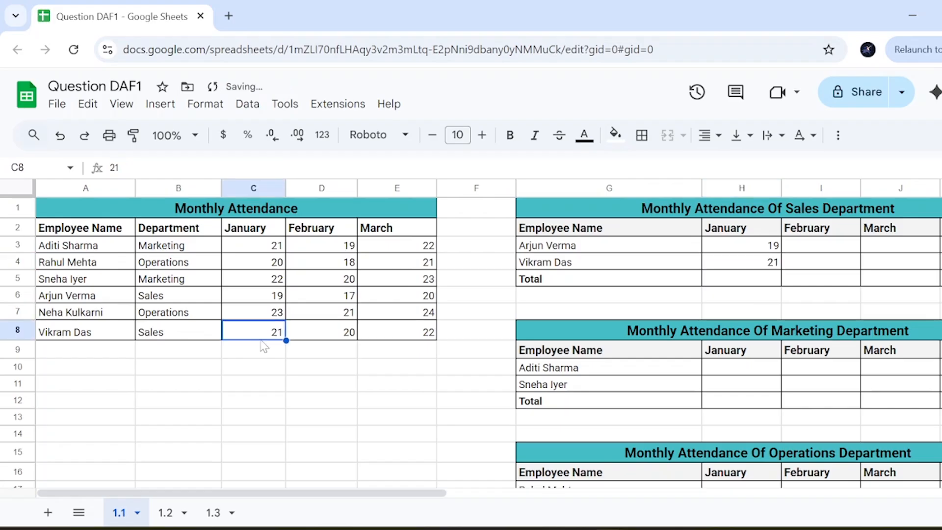
{"action": "left_click", "coordinate": [744, 248]}
{"action": "left_click", "coordinate": [757, 268]}
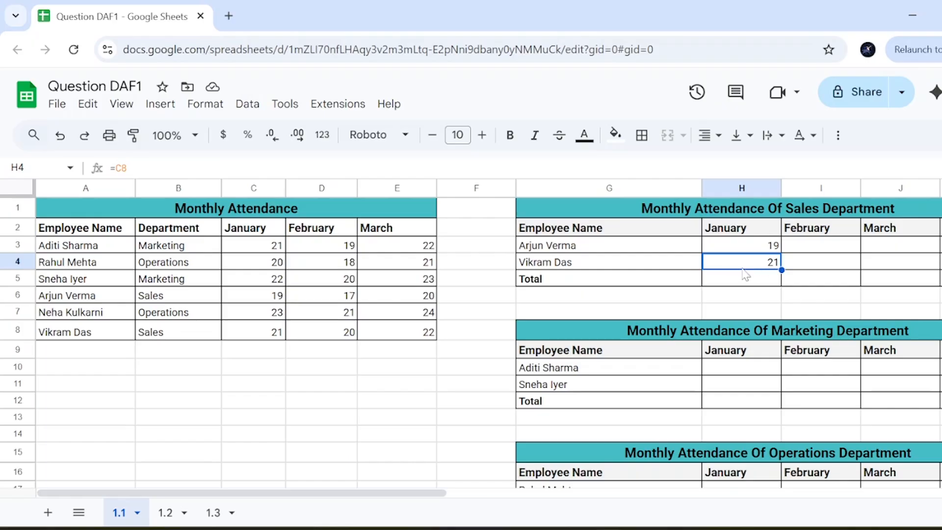
Step: Fill the first Sales employee's February attendance in I3 with the reference =D6
{"action": "scroll", "coordinate": [746, 275], "scroll_direction": "right", "scroll_amount": 2}
{"action": "left_click", "coordinate": [720, 254]}
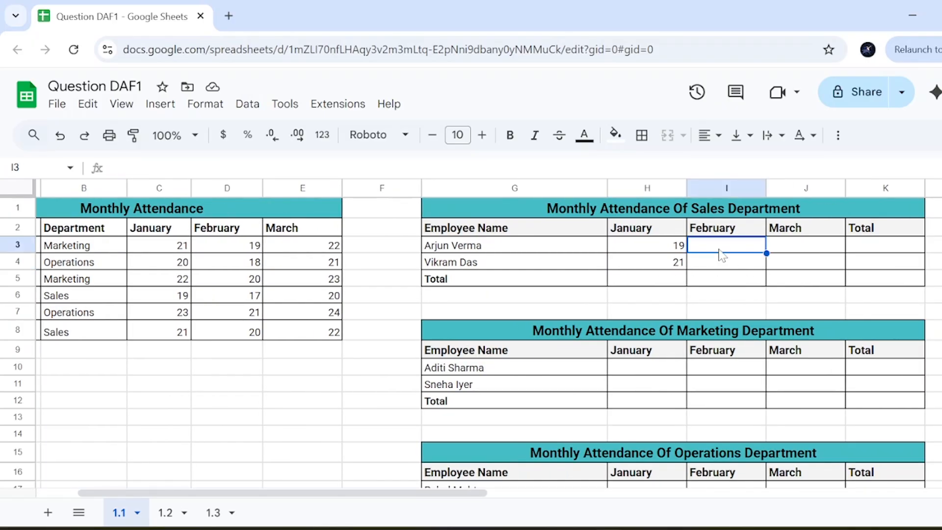
{"action": "type", "text": "="}
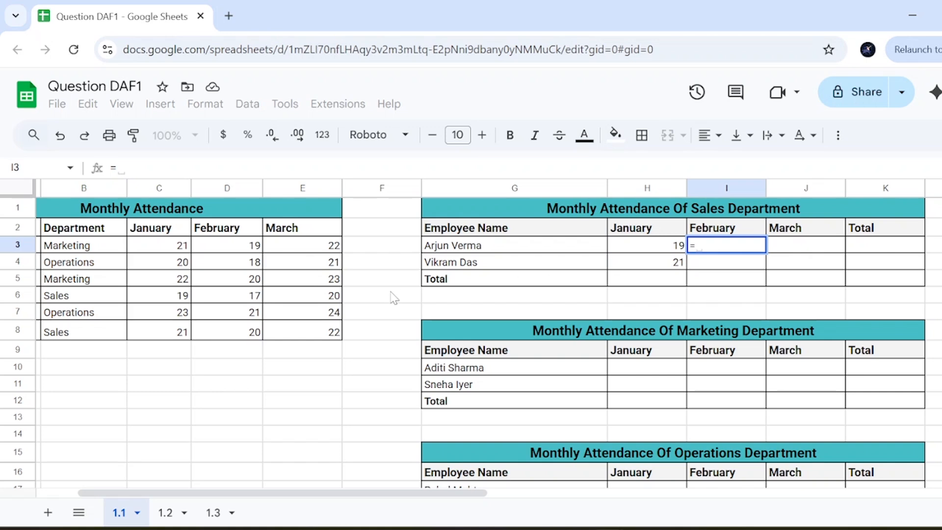
{"action": "scroll", "coordinate": [402, 294], "scroll_direction": "left", "scroll_amount": 3}
{"action": "left_click", "coordinate": [330, 298]}
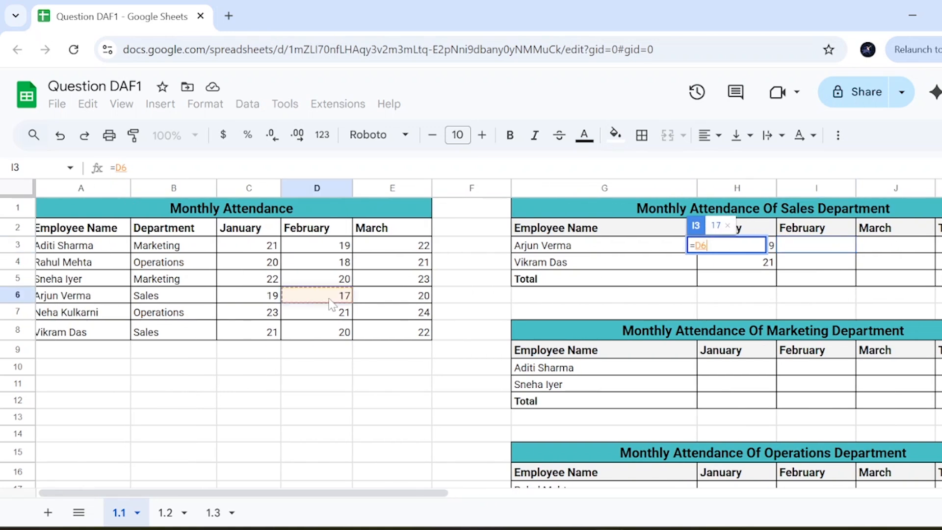
{"action": "key", "text": "Return"}
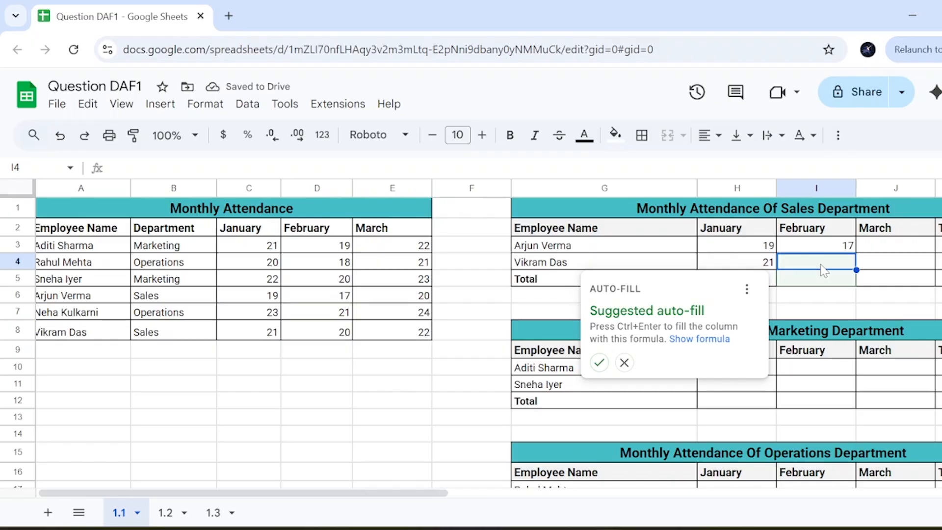
Step: Fill the second Sales employee's February attendance in I4 with the reference =D8
{"action": "type", "text": "="}
{"action": "left_click", "coordinate": [334, 332]}
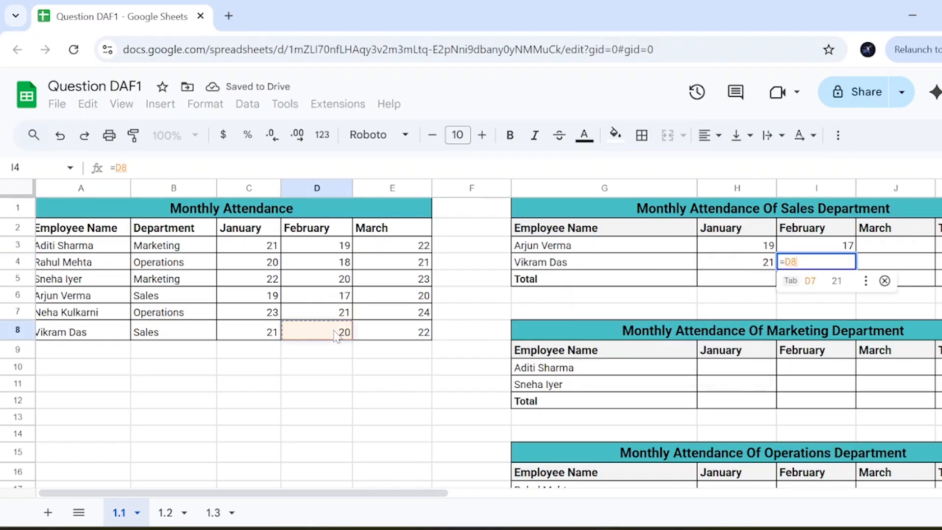
{"action": "key", "text": "Return"}
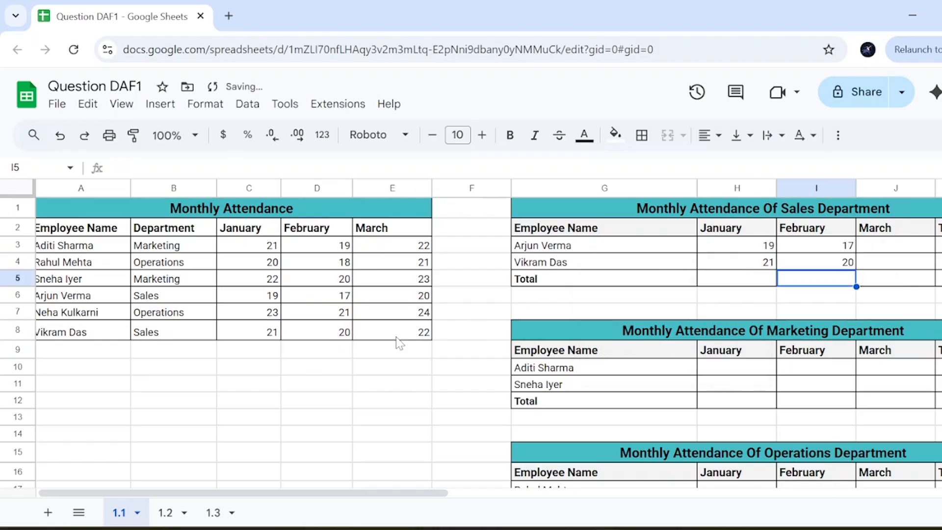
Step: Fill the first Sales employee's March attendance by extending the February reference from I3 across to J3
{"action": "scroll", "coordinate": [631, 332], "scroll_direction": "right", "scroll_amount": 5}
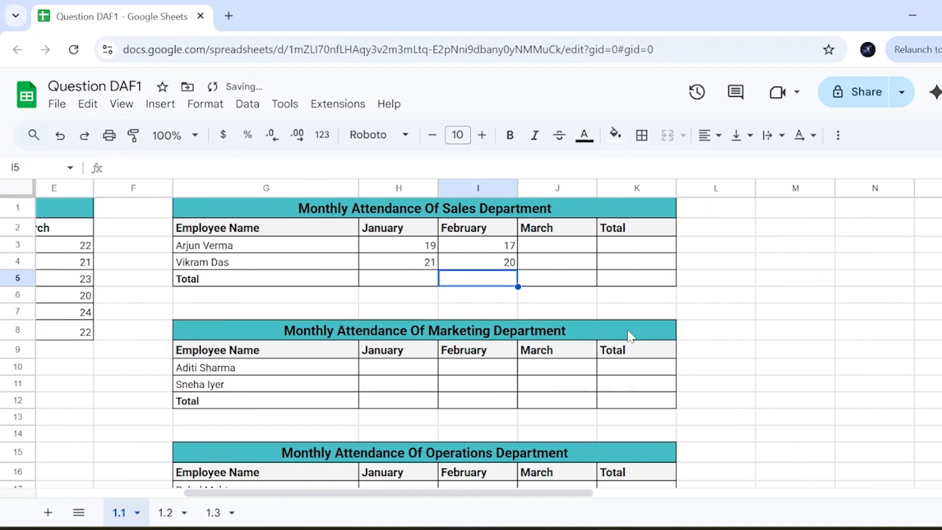
{"action": "left_click", "coordinate": [493, 248]}
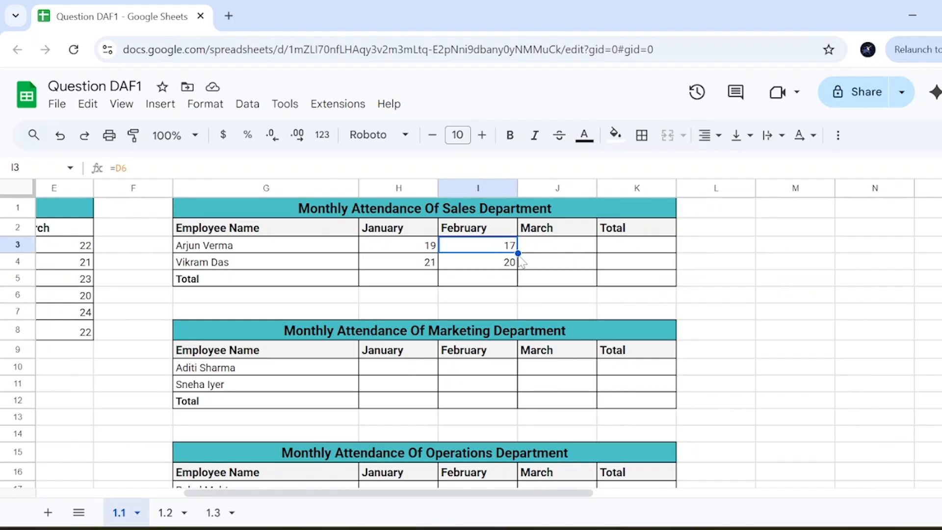
{"action": "left_click", "coordinate": [500, 262]}
{"action": "left_click", "coordinate": [502, 247]}
{"action": "left_click_drag", "start_coordinate": [518, 252], "coordinate": [574, 254]}
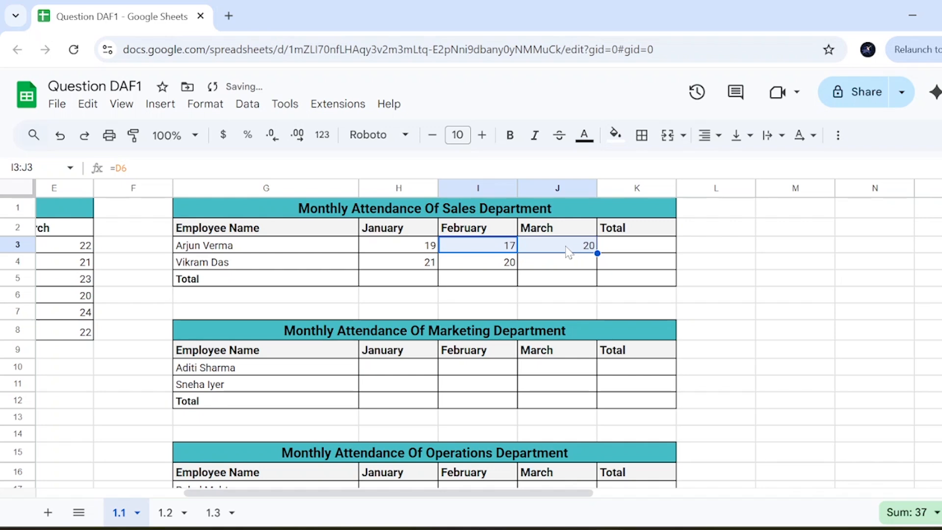
Step: Compare the formulas in I3 and J3 to see how the column reference shifts in the filled cell
{"action": "left_click", "coordinate": [482, 253]}
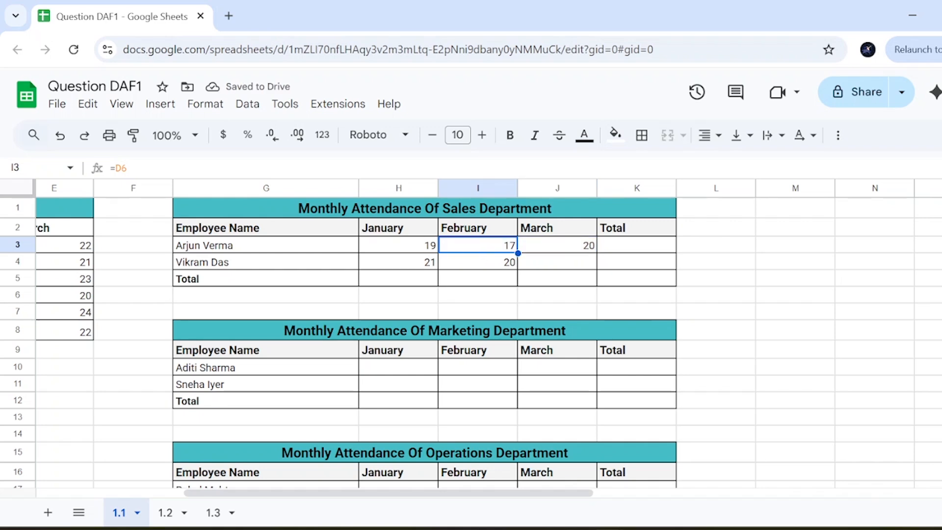
{"action": "double_click", "coordinate": [115, 168]}
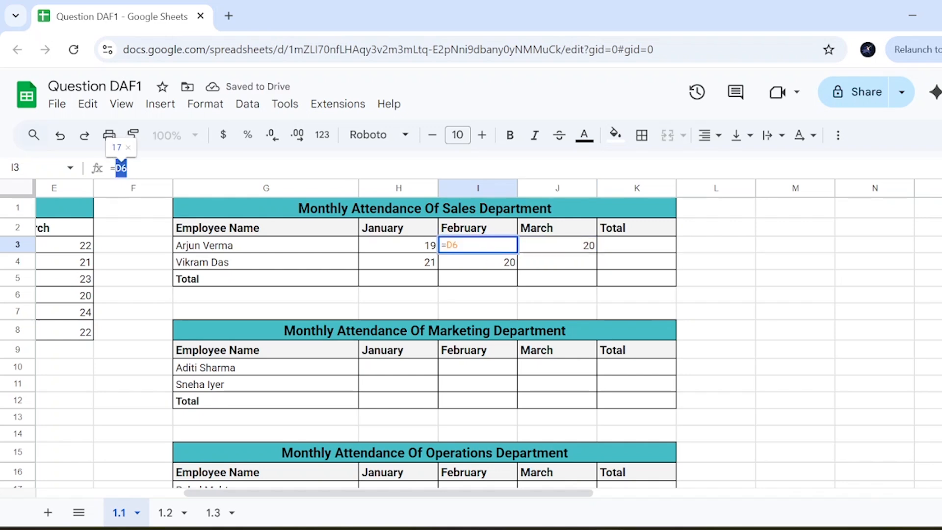
{"action": "key", "text": "Return"}
{"action": "left_click", "coordinate": [483, 249]}
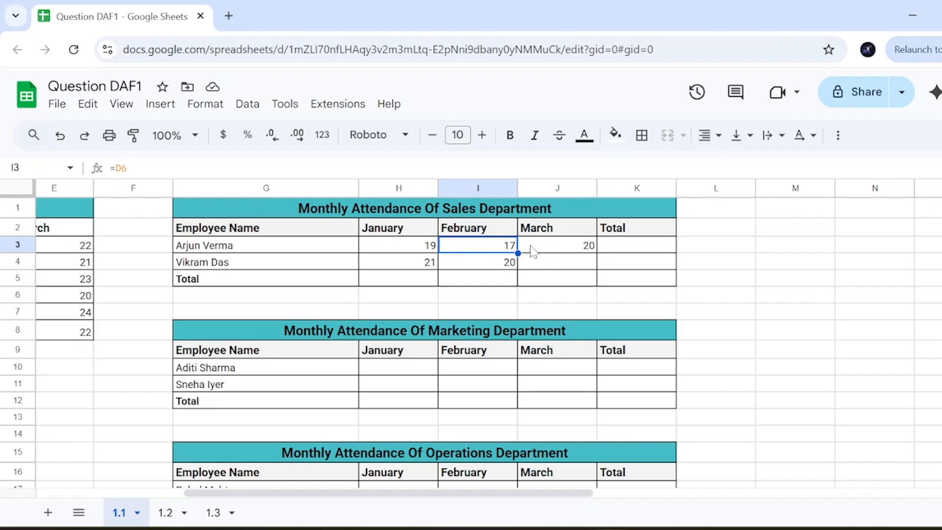
{"action": "left_click", "coordinate": [537, 248]}
{"action": "left_click", "coordinate": [496, 250]}
{"action": "left_click", "coordinate": [574, 250]}
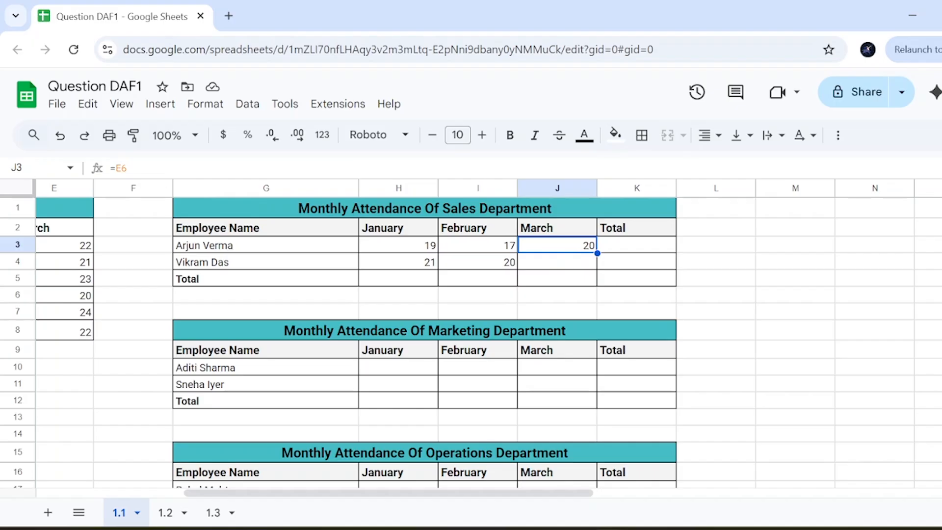
{"action": "left_click", "coordinate": [118, 168]}
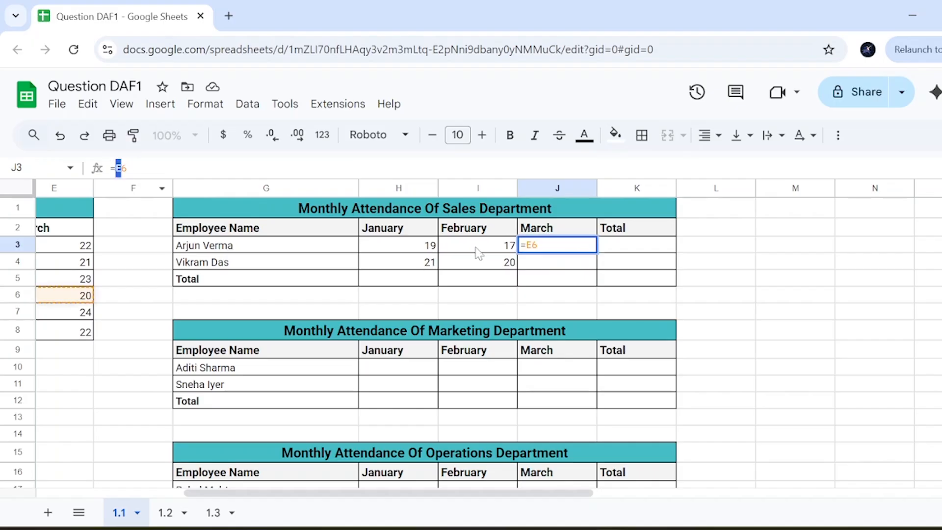
{"action": "left_click", "coordinate": [478, 250]}
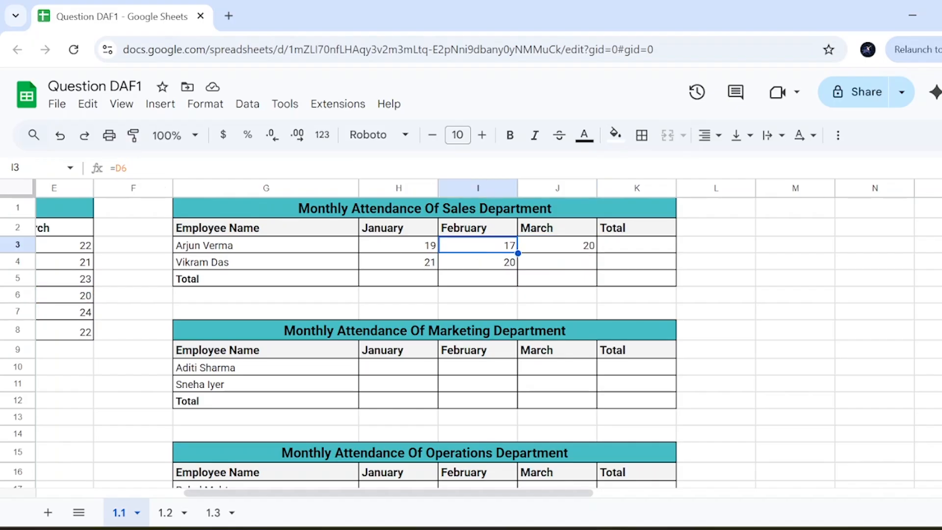
{"action": "left_click", "coordinate": [473, 267]}
{"action": "left_click_drag", "start_coordinate": [484, 251], "coordinate": [616, 253]}
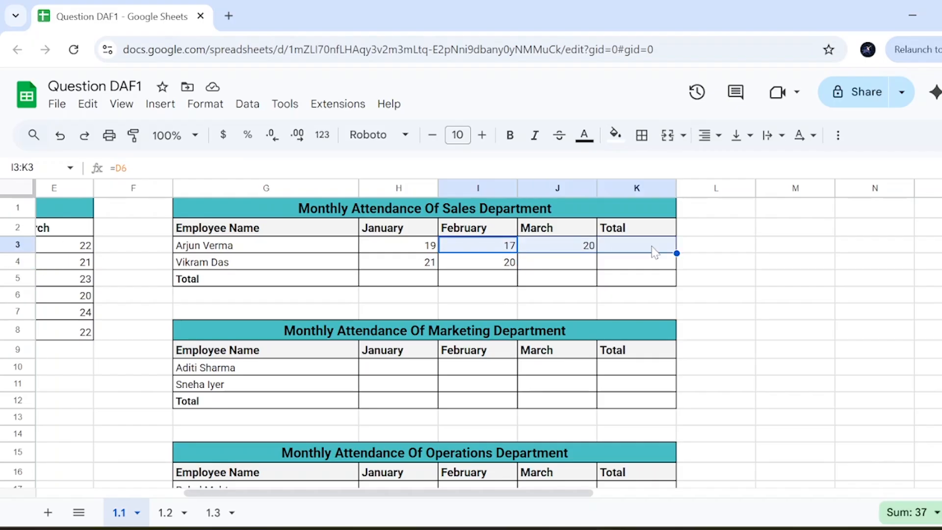
{"action": "left_click", "coordinate": [490, 248]}
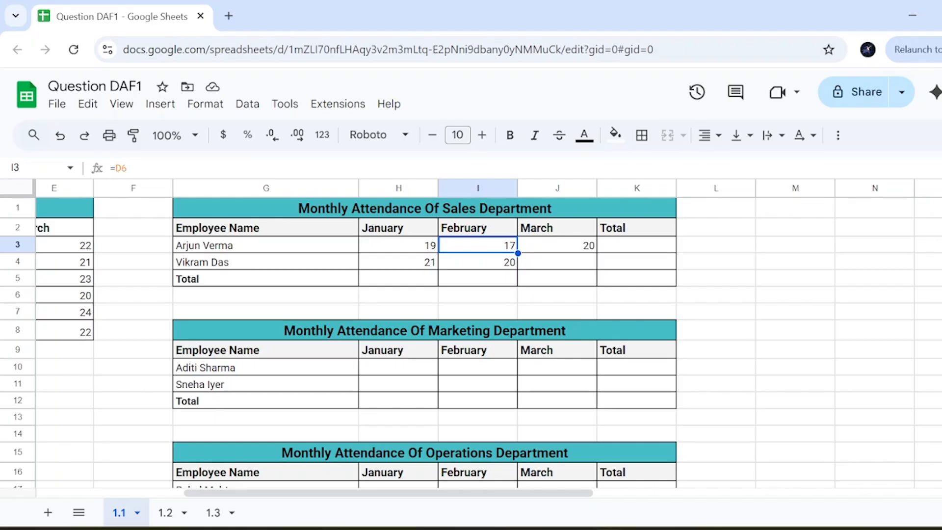
{"action": "left_click_drag", "start_coordinate": [115, 168], "coordinate": [120, 168]}
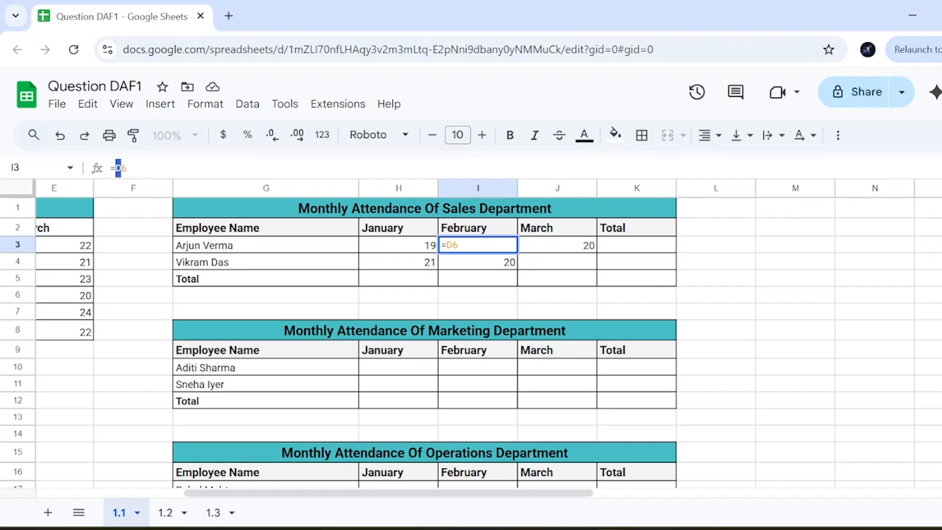
{"action": "left_click", "coordinate": [558, 249]}
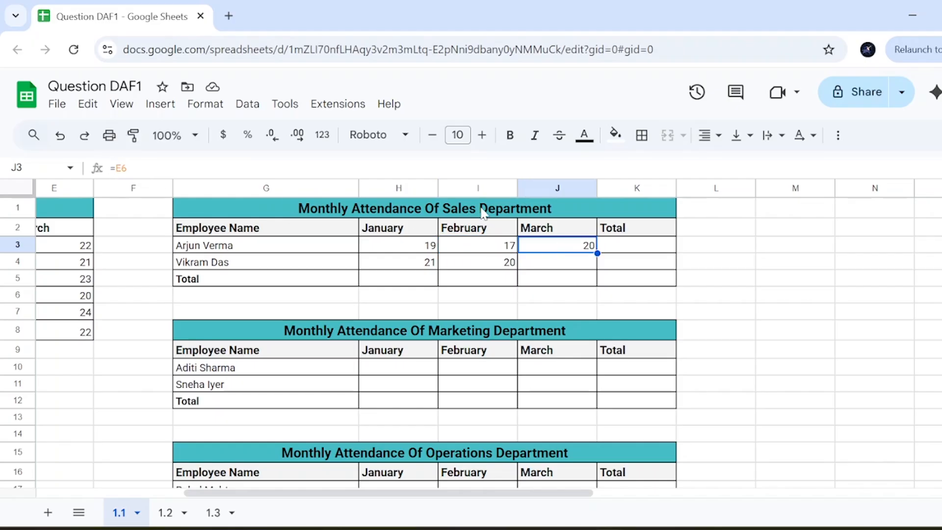
Step: Repeat the fill of the February reference from I3 into the March cell J3
{"action": "left_click", "coordinate": [493, 251]}
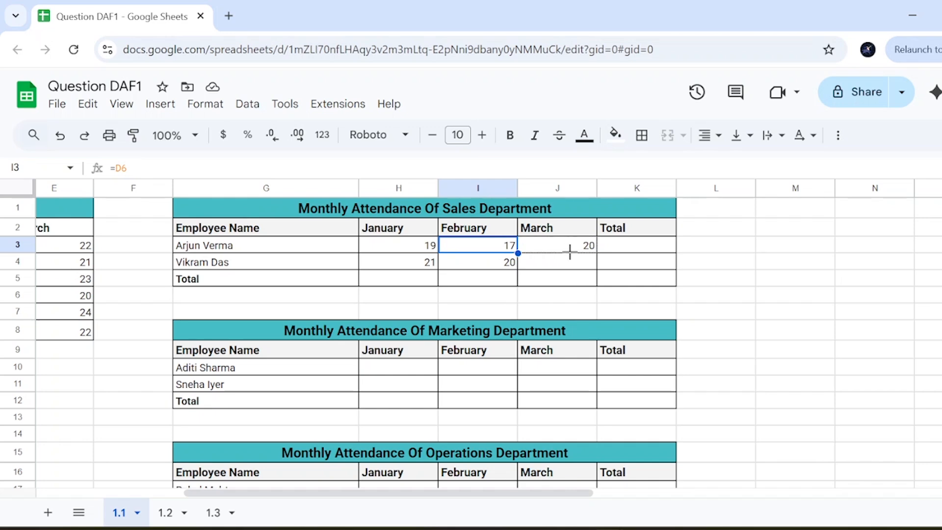
{"action": "left_click_drag", "start_coordinate": [570, 252], "coordinate": [577, 249]}
{"action": "left_click", "coordinate": [549, 249]}
Step: Inspect the references in I3, J3 and H3 against the first Sales employee's source cells in row 6
{"action": "double_click", "coordinate": [466, 251]}
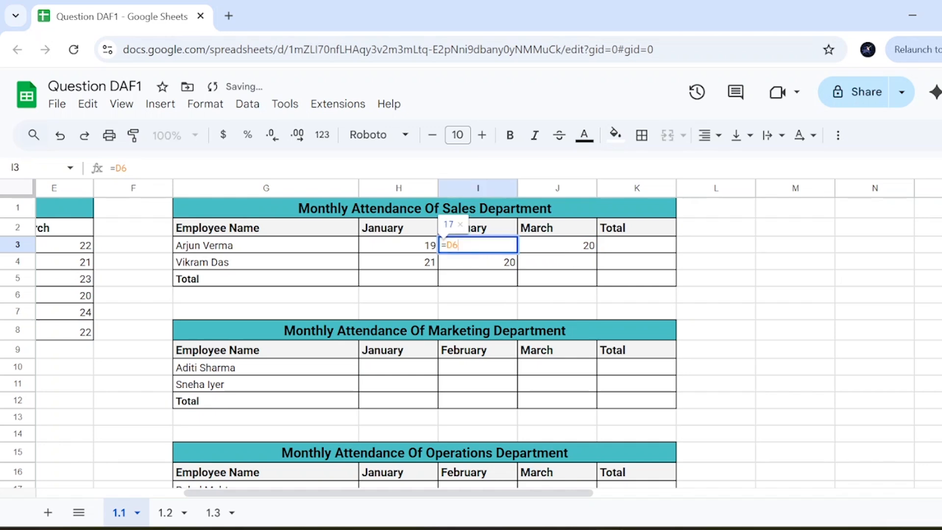
{"action": "double_click", "coordinate": [452, 245]}
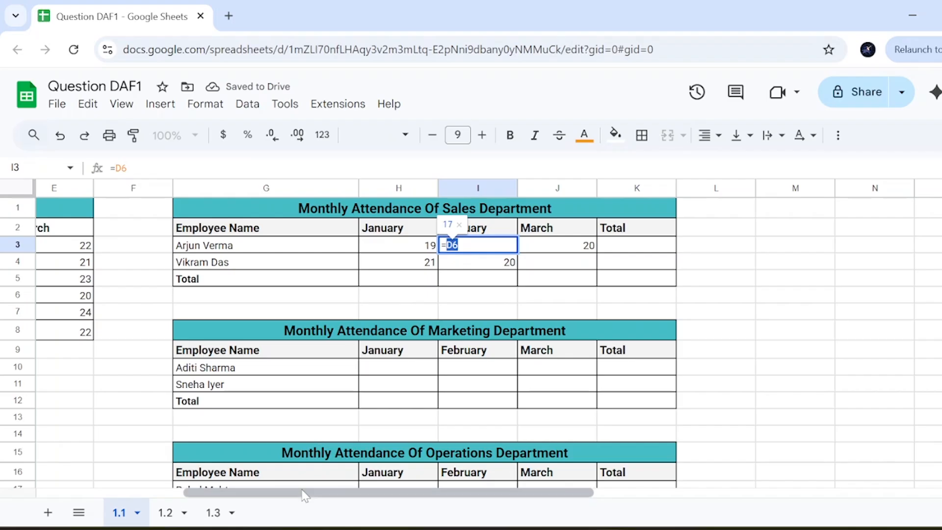
{"action": "scroll", "coordinate": [305, 496], "scroll_direction": "left", "scroll_amount": 1}
{"action": "key", "text": "Return"}
{"action": "left_click", "coordinate": [535, 248]}
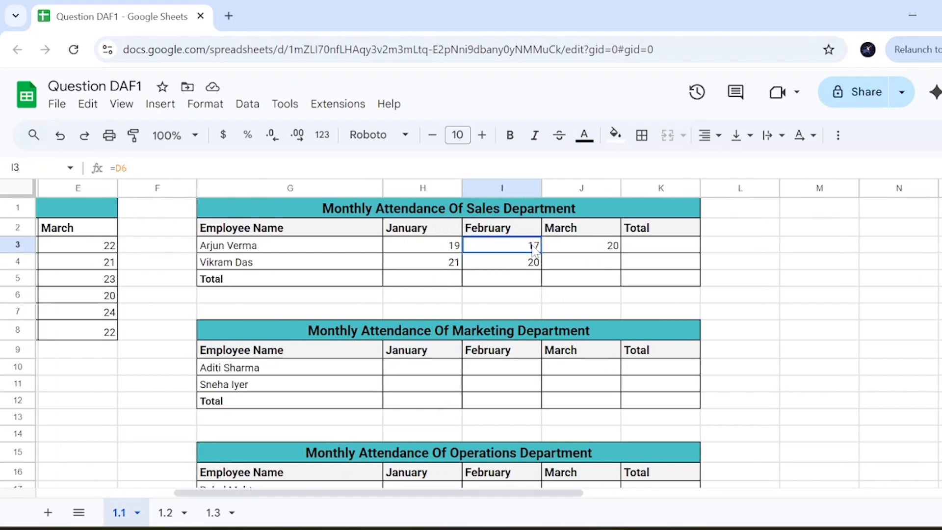
{"action": "left_click", "coordinate": [583, 250]}
{"action": "double_click", "coordinate": [599, 246]}
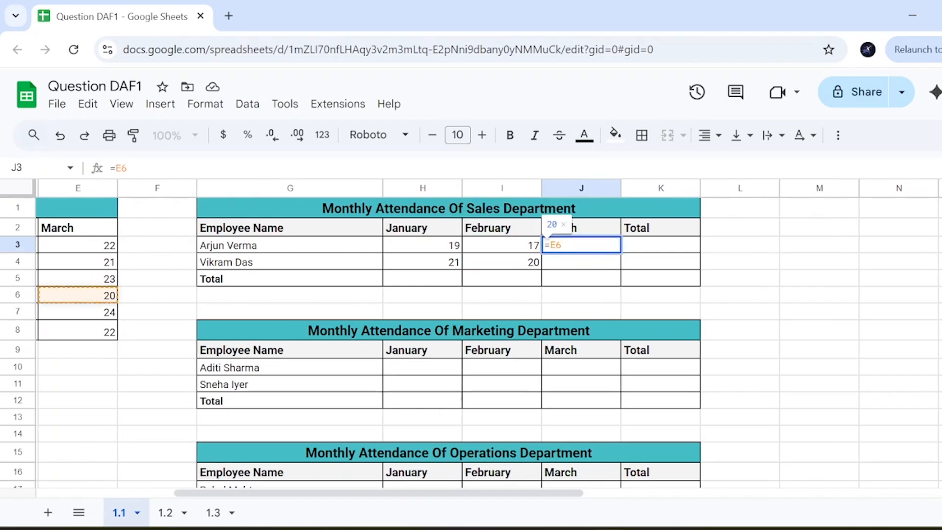
{"action": "left_click_drag", "start_coordinate": [312, 499], "coordinate": [245, 499]}
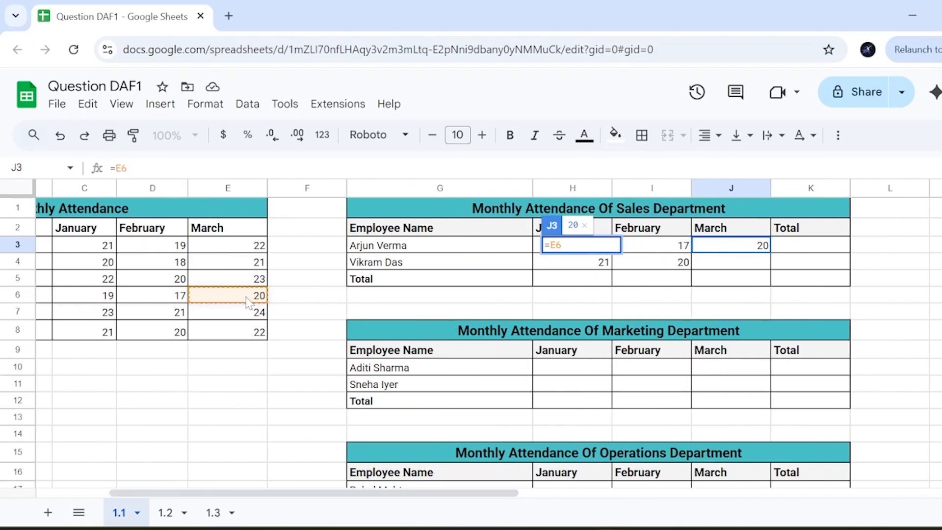
{"action": "left_click", "coordinate": [587, 281]}
{"action": "left_click", "coordinate": [585, 249]}
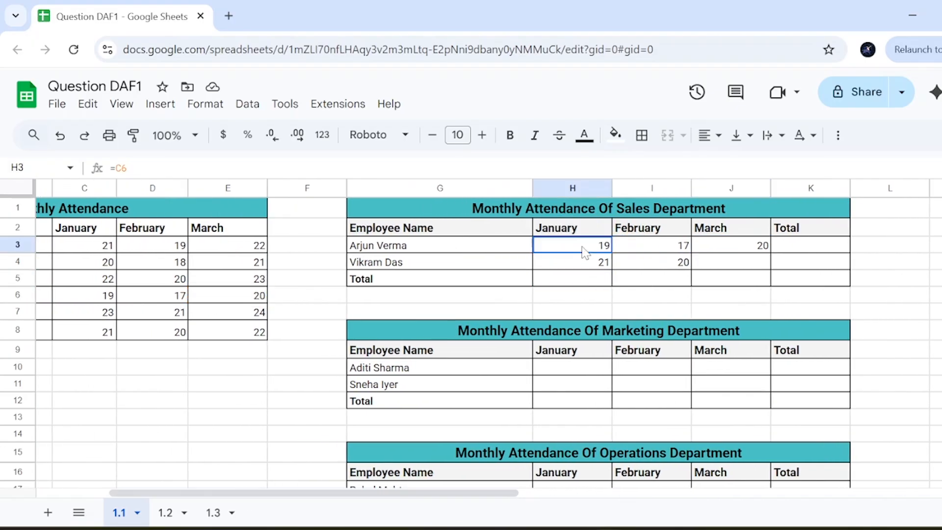
{"action": "double_click", "coordinate": [584, 250]}
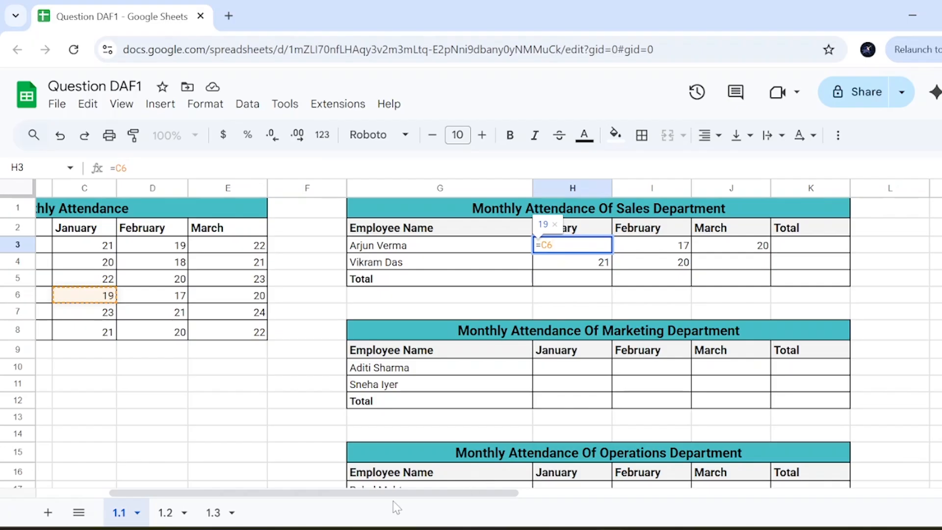
{"action": "left_click_drag", "start_coordinate": [398, 494], "coordinate": [377, 493]}
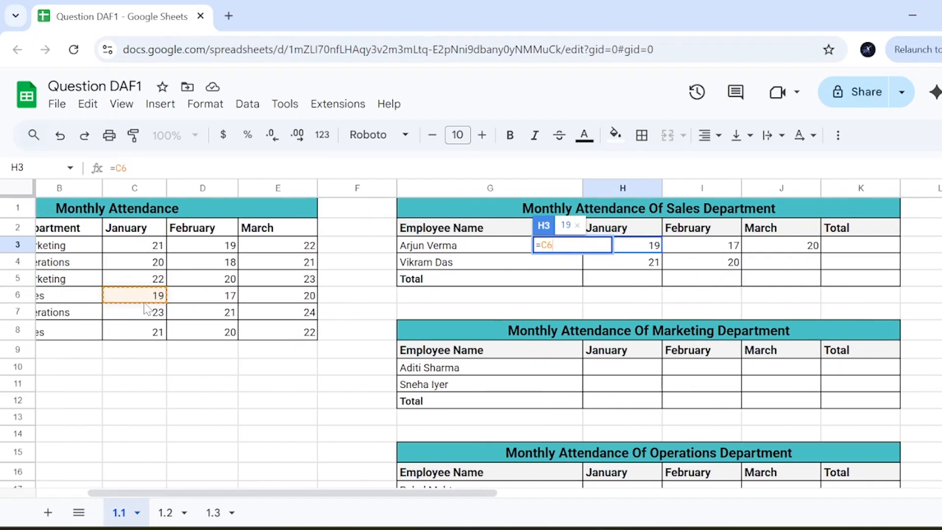
{"action": "left_click", "coordinate": [567, 283]}
Step: Fill the January reference from H3 across to J3 and compare H3:J3 with source cells C6 to E6
{"action": "left_click", "coordinate": [642, 246]}
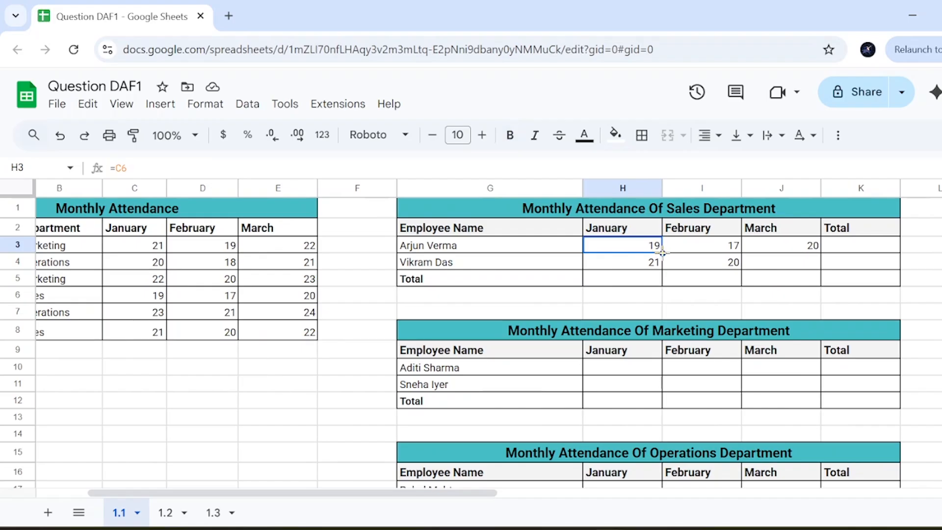
{"action": "left_click_drag", "start_coordinate": [663, 253], "coordinate": [816, 252]}
{"action": "mouse_move", "coordinate": [164, 299]}
{"action": "left_mouse_down"}
{"action": "mouse_move", "coordinate": [252, 307]}
{"action": "mouse_move", "coordinate": [147, 304]}
{"action": "mouse_move", "coordinate": [173, 295]}
{"action": "left_mouse_up"}
{"action": "left_click", "coordinate": [156, 295]}
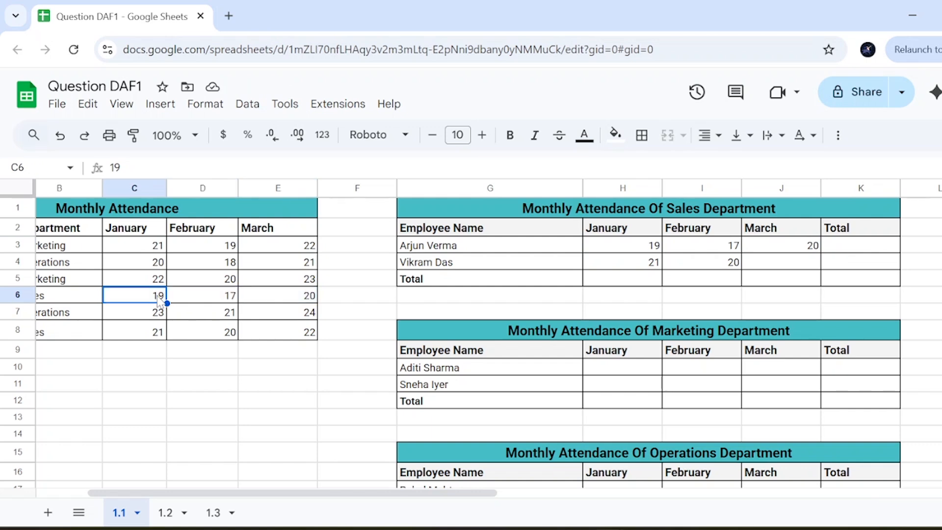
{"action": "left_click", "coordinate": [191, 301]}
{"action": "left_click", "coordinate": [274, 303]}
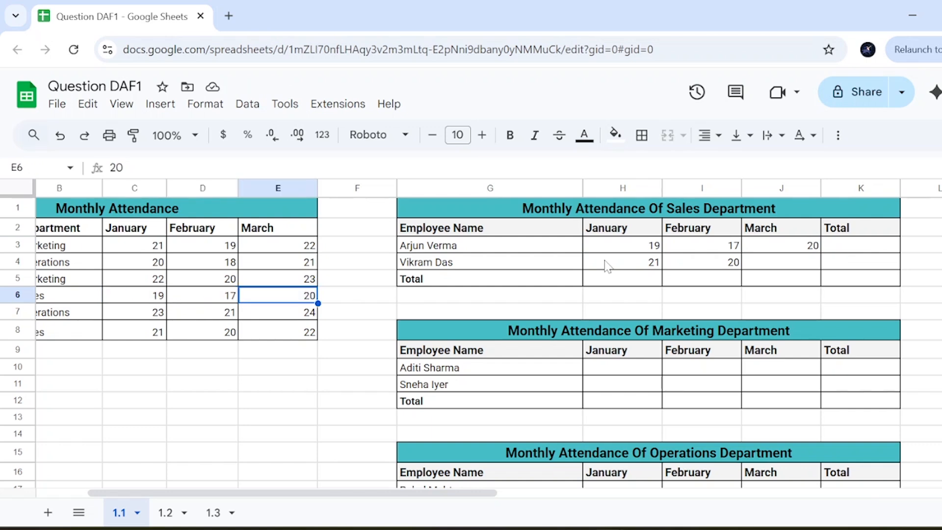
{"action": "left_click_drag", "start_coordinate": [652, 248], "coordinate": [813, 251]}
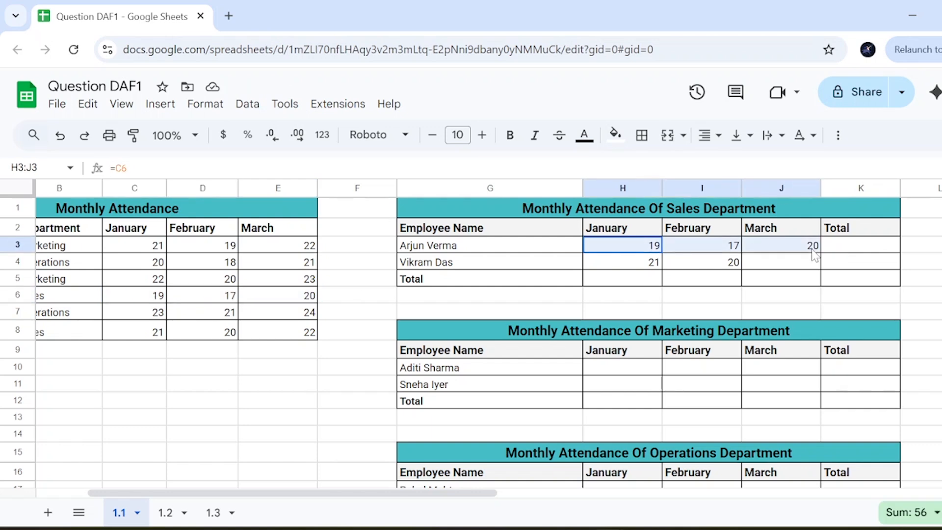
Step: Fill the January reference from H4 across to J4 for the second Sales employee and check source cell E8
{"action": "left_click", "coordinate": [658, 265]}
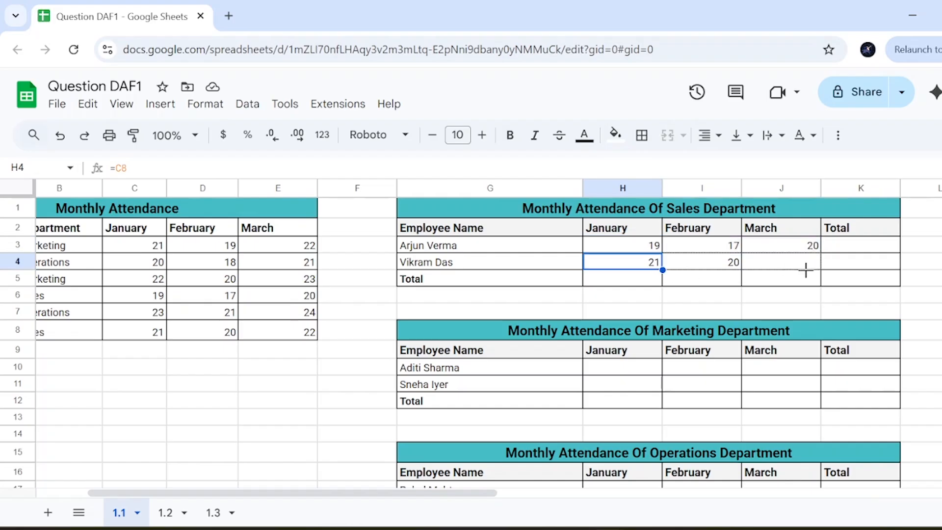
{"action": "left_click_drag", "start_coordinate": [663, 270], "coordinate": [806, 270]}
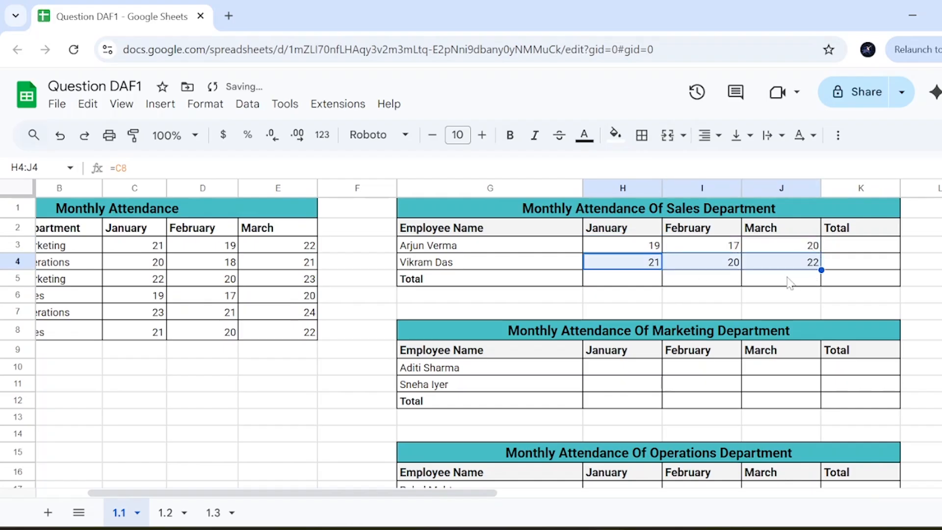
{"action": "double_click", "coordinate": [307, 336]}
{"action": "key", "text": "Return"}
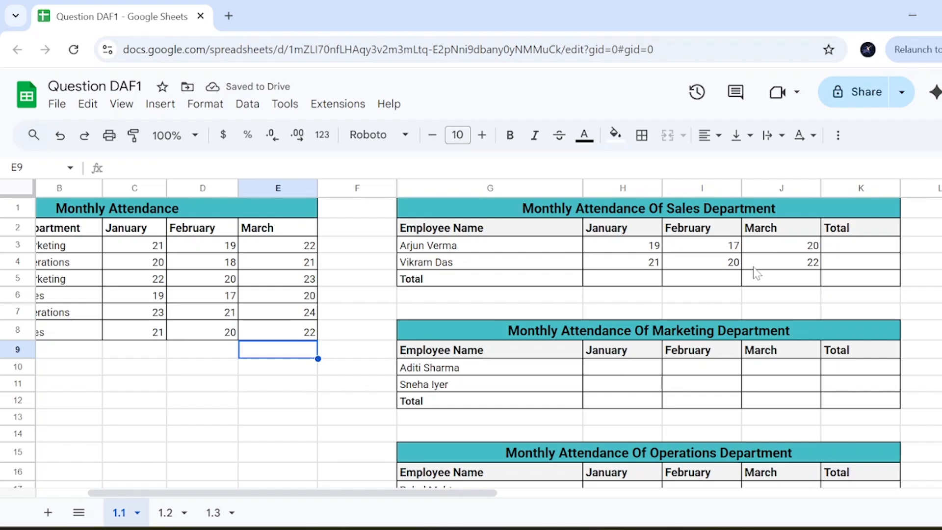
Step: Inspect the references in J4, I4 and H4 against the second Sales employee's source cells in row 8
{"action": "left_click", "coordinate": [751, 270]}
{"action": "double_click", "coordinate": [761, 270]}
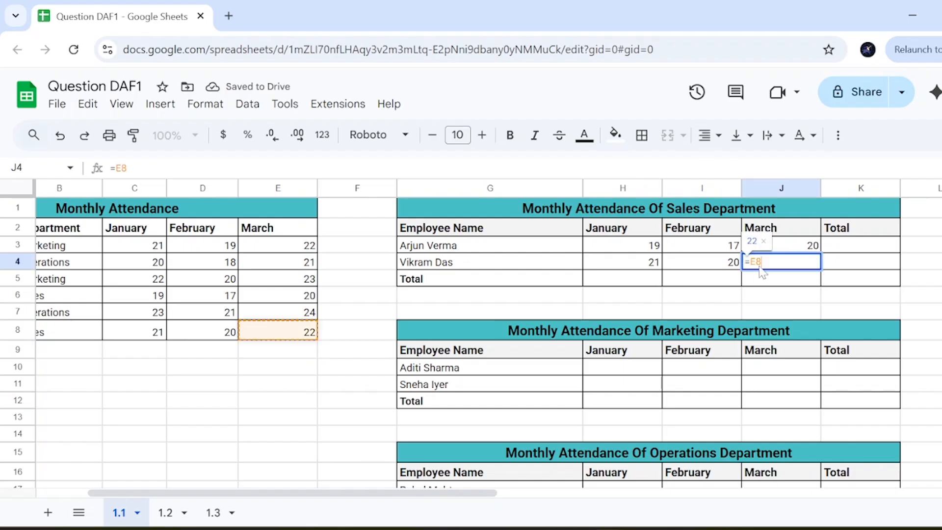
{"action": "key", "text": "Return"}
{"action": "double_click", "coordinate": [714, 270]}
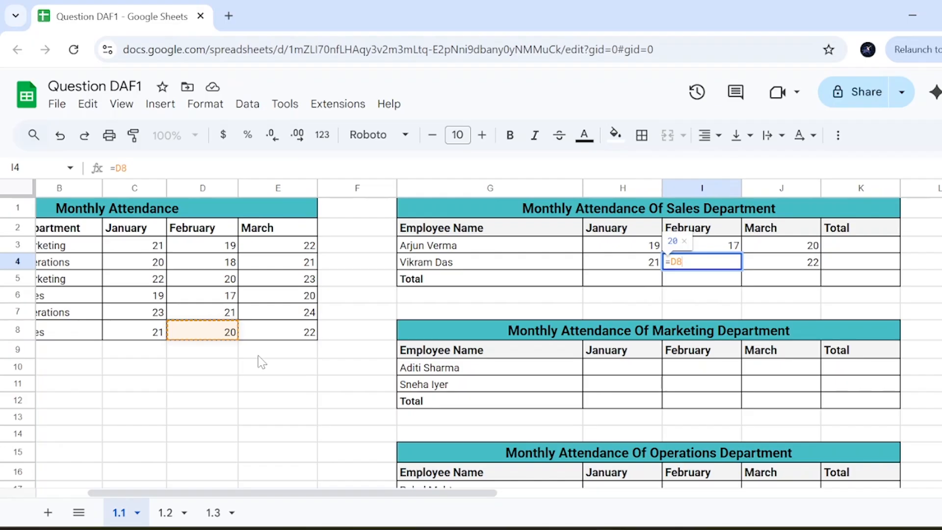
{"action": "key", "text": "Return"}
{"action": "double_click", "coordinate": [648, 265]}
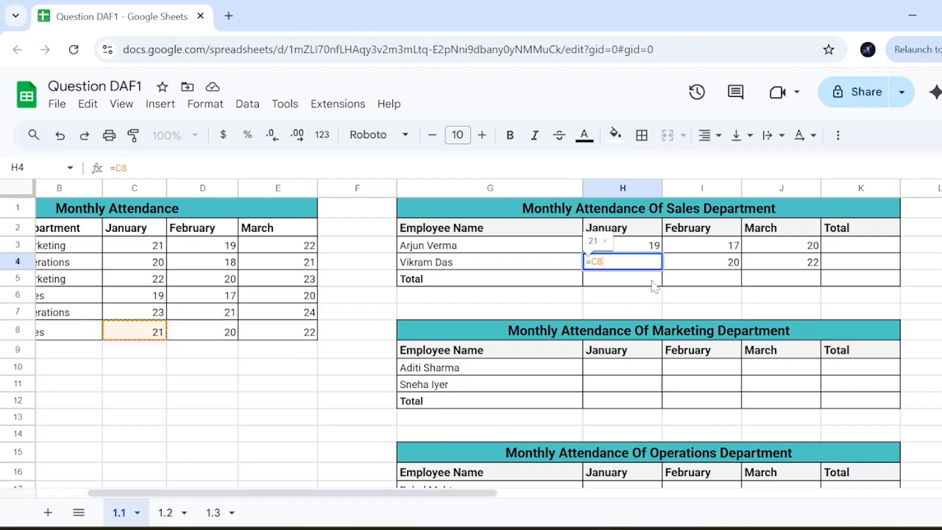
{"action": "key", "text": "Tab"}
Step: Enter =sum(H3:J3) in K3 to total the first Sales employee's attendance across the three months
{"action": "left_click", "coordinate": [842, 251]}
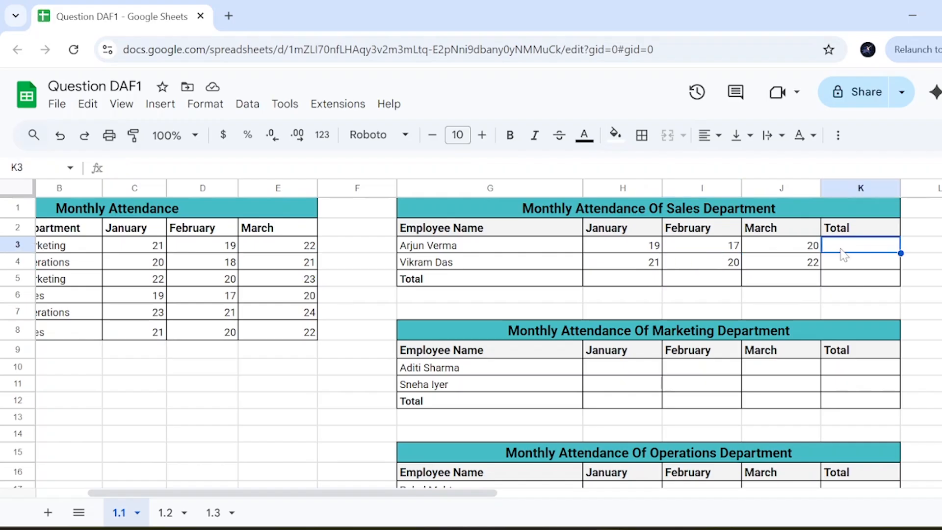
{"action": "type", "text": "="}
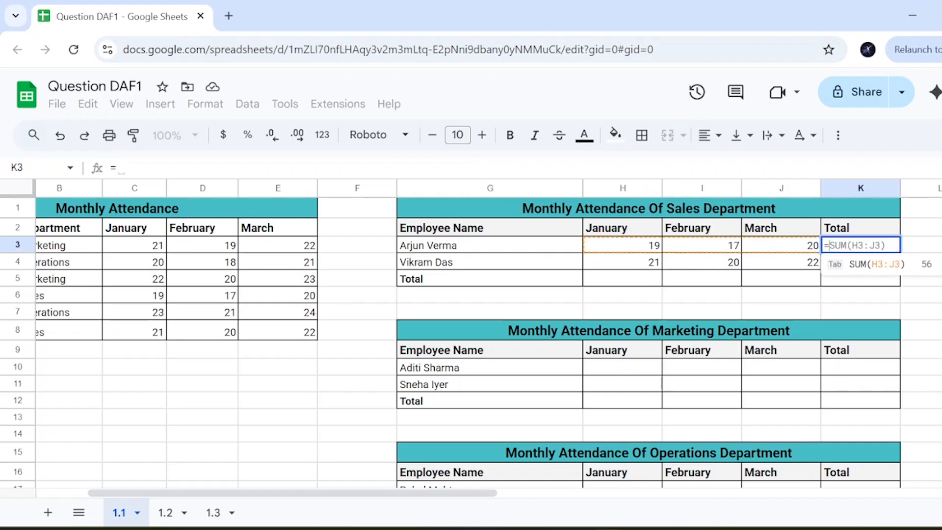
{"action": "type", "text": "sum"}
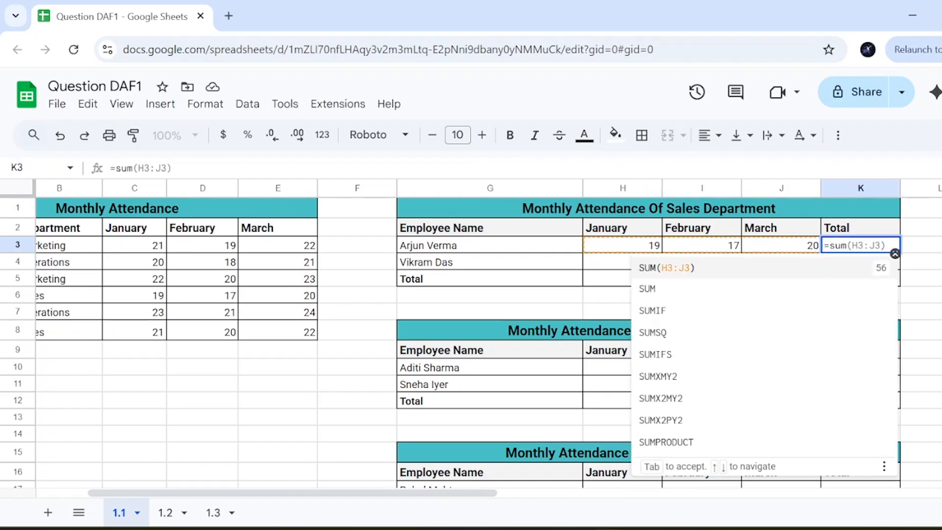
{"action": "type", "text": "("}
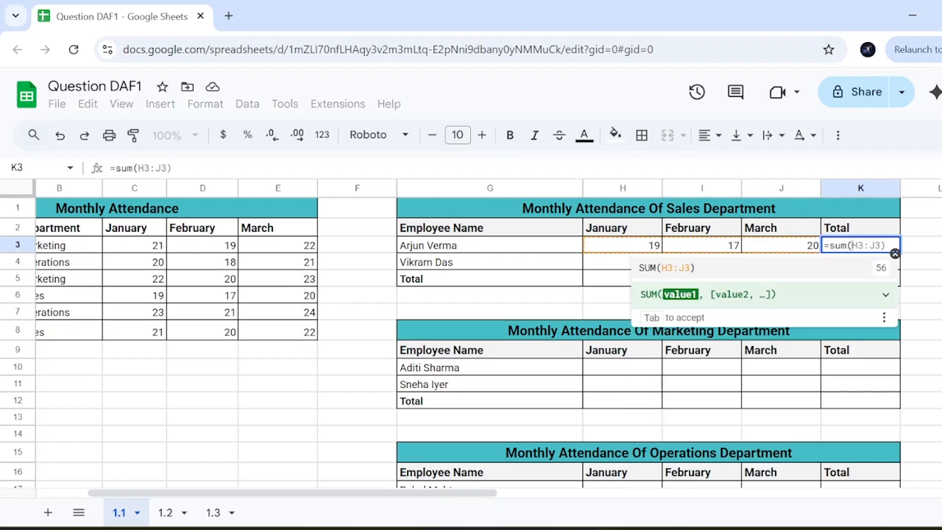
{"action": "left_click", "coordinate": [627, 251]}
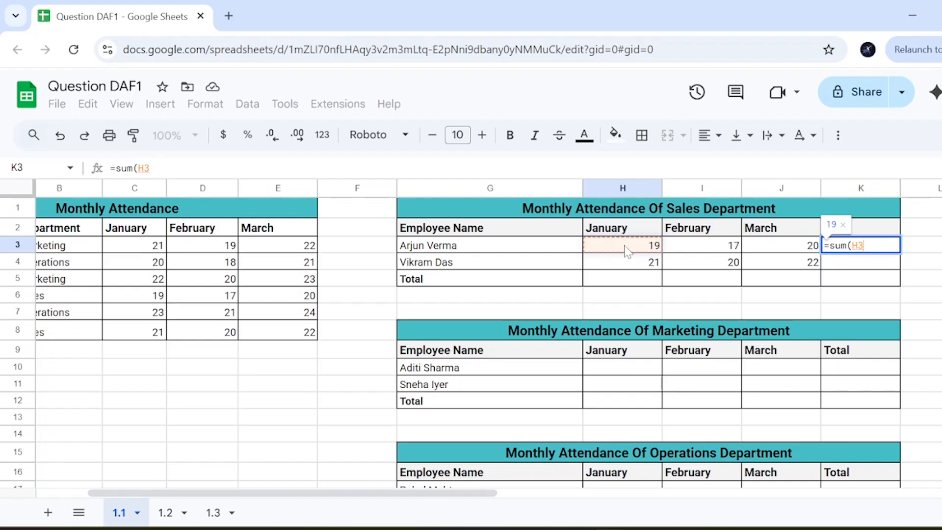
{"action": "left_click_drag", "start_coordinate": [627, 251], "coordinate": [781, 251]}
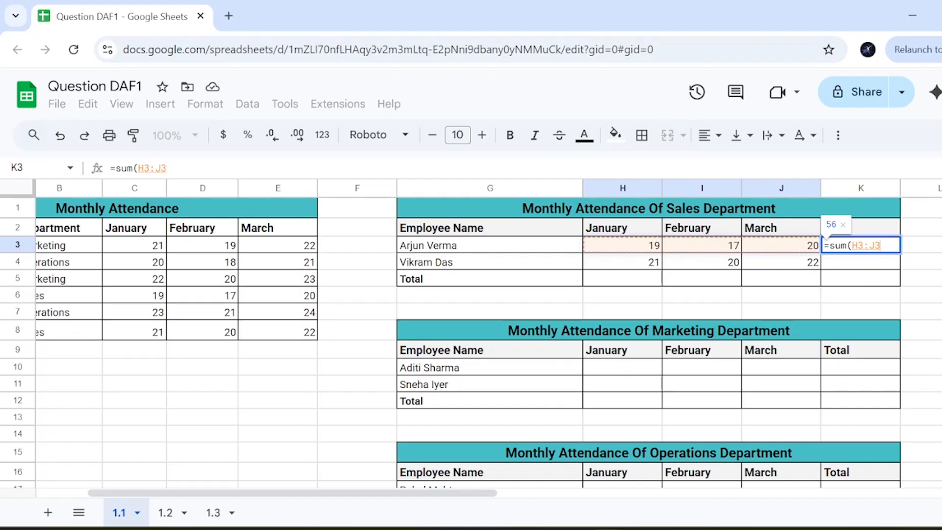
{"action": "type", "text": ")"}
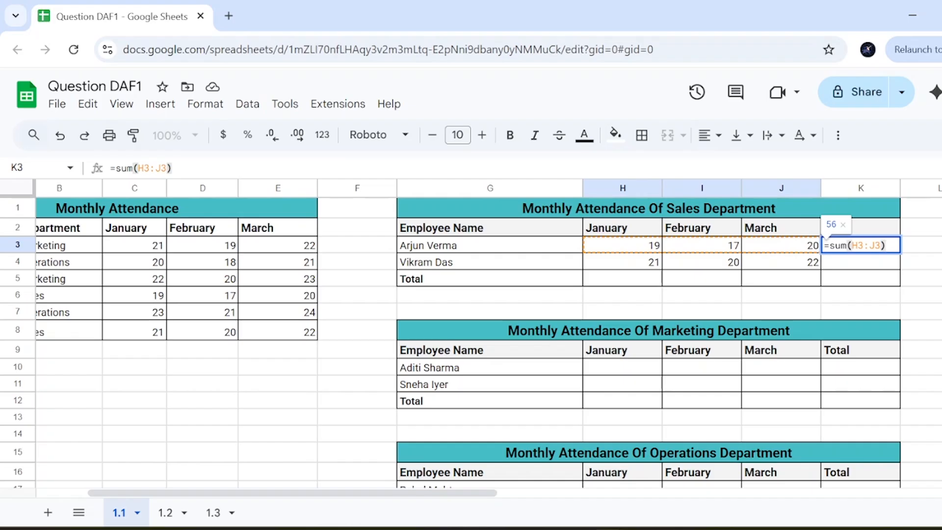
{"action": "key", "text": "Return"}
{"action": "left_click", "coordinate": [888, 249]}
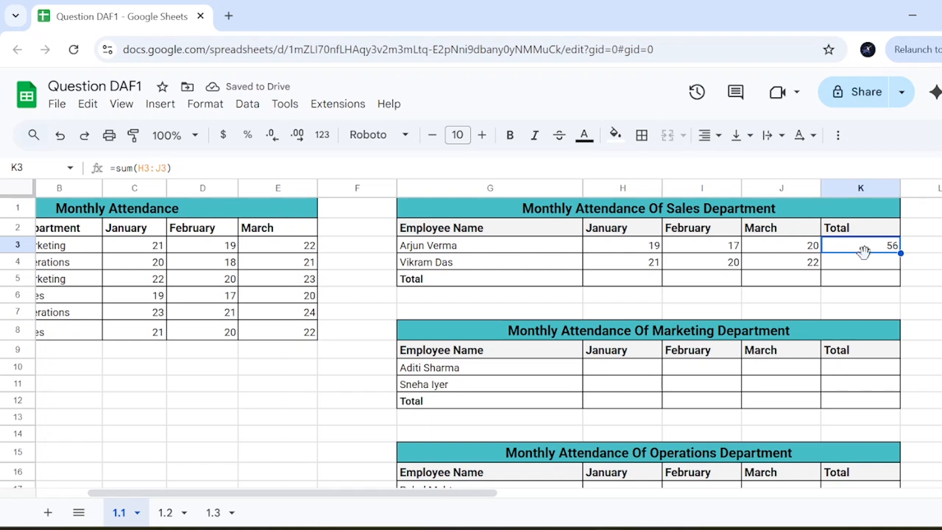
Step: Total the second Sales employee's attendance in K4 with a SUM of H4:J4 and review K3:K4
{"action": "left_click", "coordinate": [877, 266]}
{"action": "type", "text": "="}
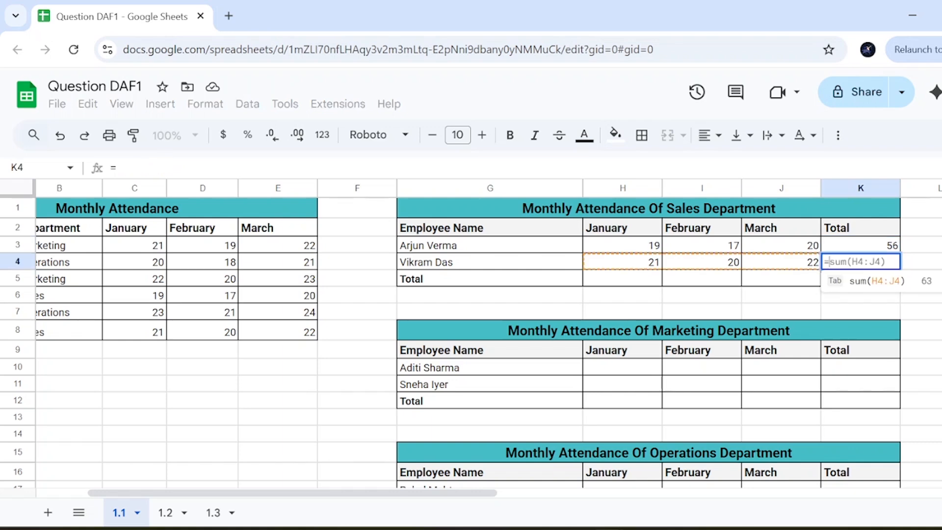
{"action": "type", "text": "sum("}
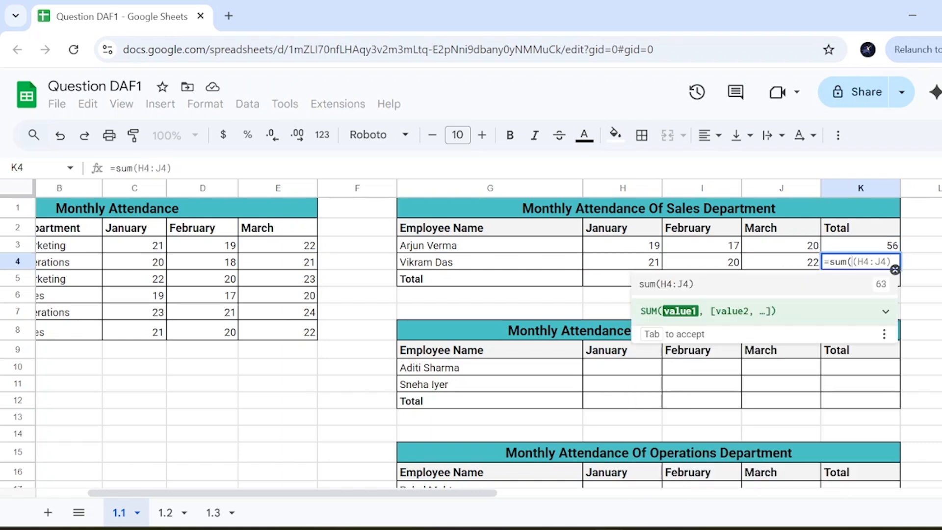
{"action": "left_click", "coordinate": [637, 264]}
{"action": "left_click_drag", "start_coordinate": [635, 266], "coordinate": [771, 273]}
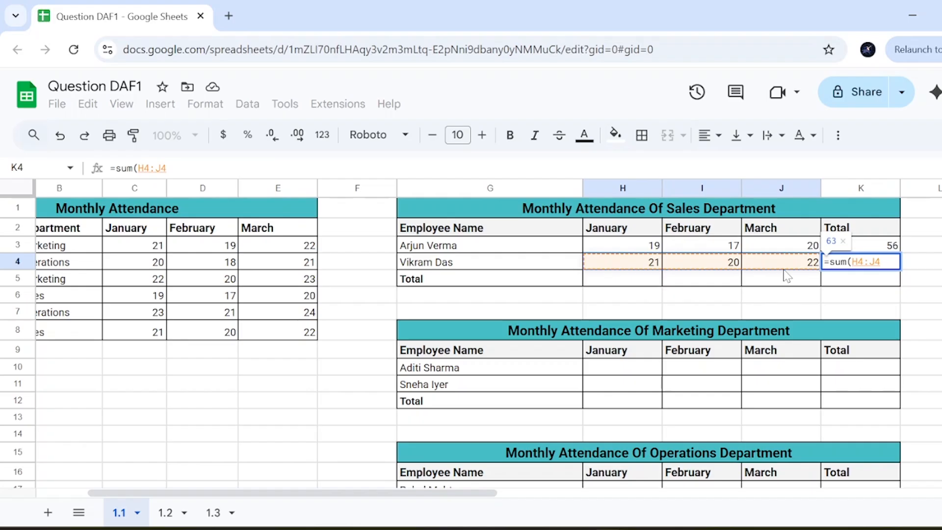
{"action": "key", "text": "Return"}
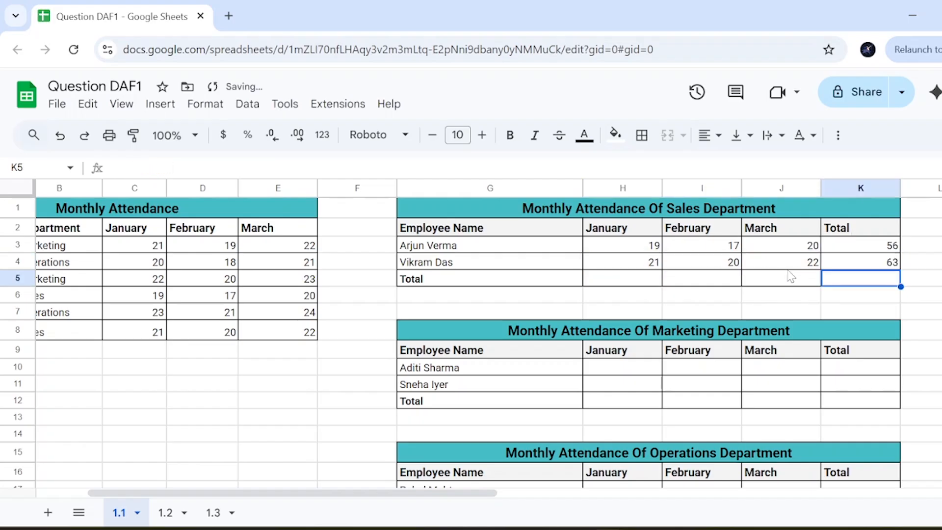
{"action": "left_click", "coordinate": [869, 249]}
{"action": "left_click", "coordinate": [873, 262], "text": "shift"}
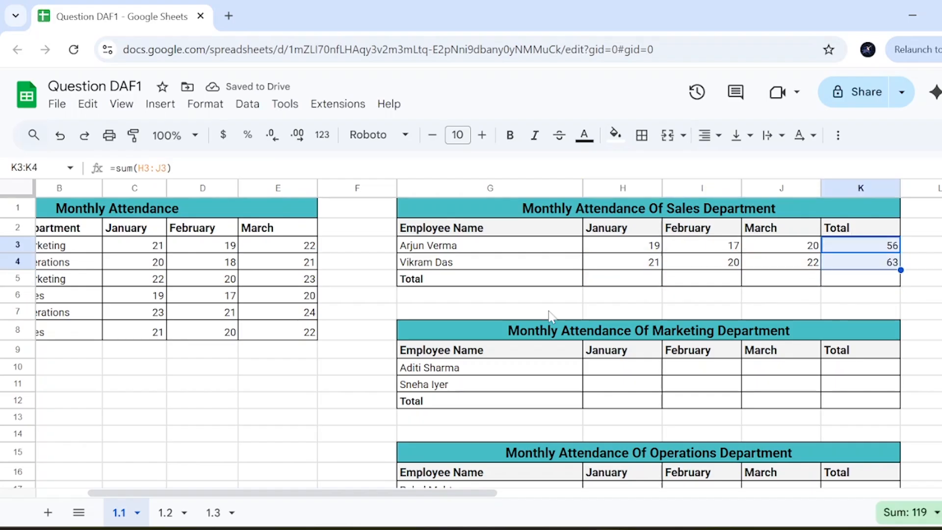
Step: Enter =sum(H3:H4) in H5 to total the Sales department's January attendance and review the summed cells
{"action": "left_click", "coordinate": [614, 282]}
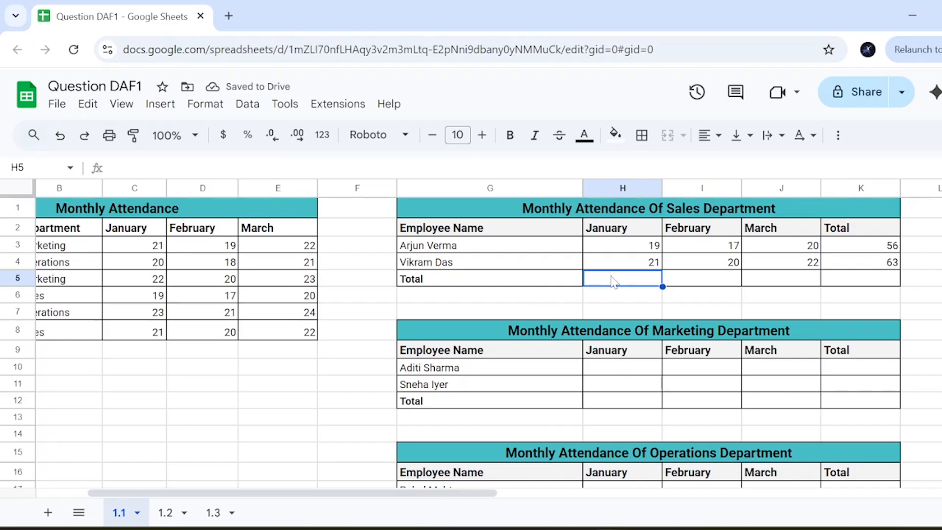
{"action": "type", "text": "=s"}
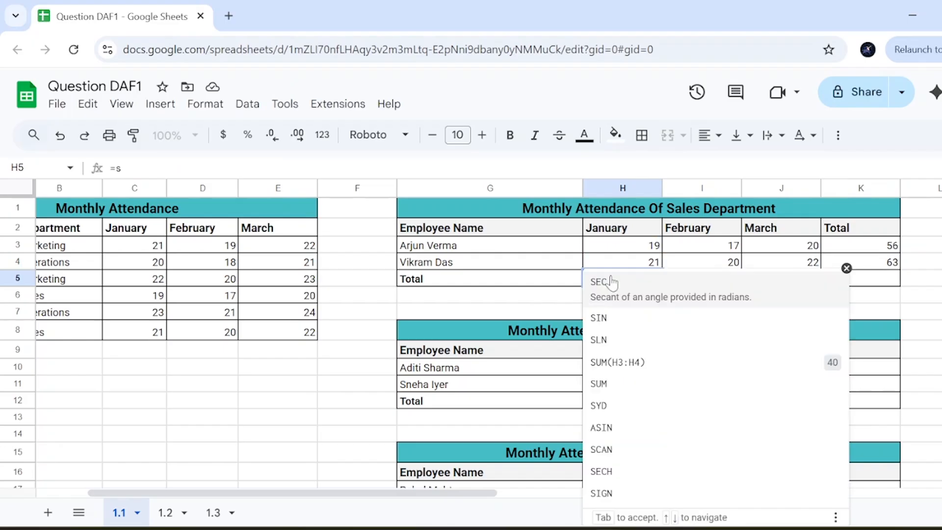
{"action": "type", "text": "um("}
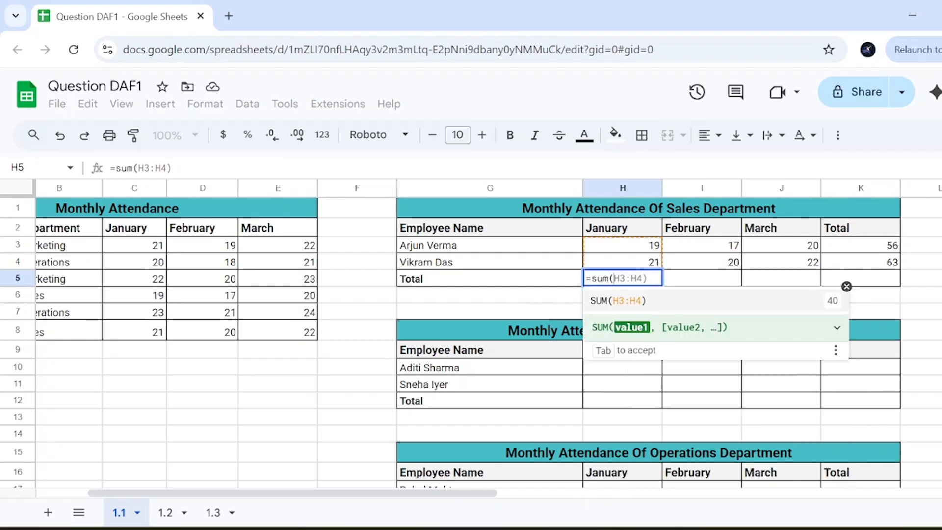
{"action": "double_click", "coordinate": [599, 279]}
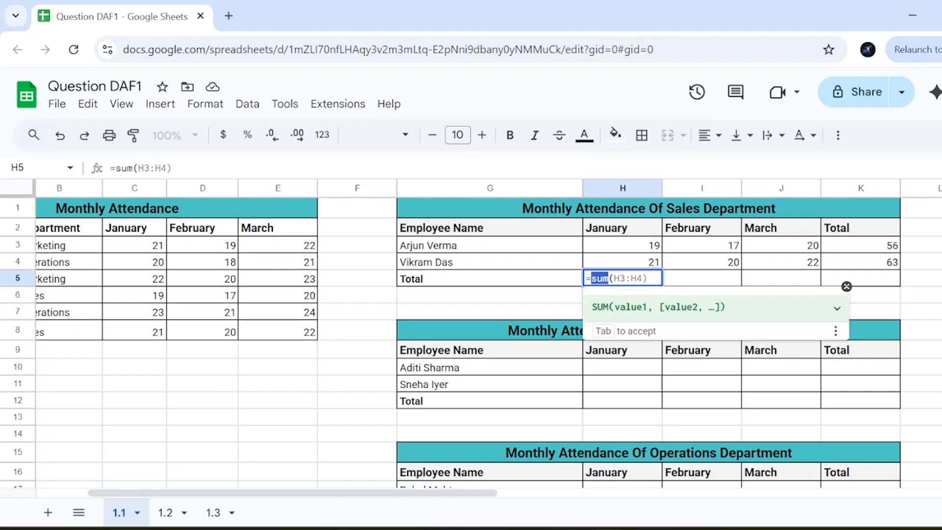
{"action": "left_click", "coordinate": [615, 279]}
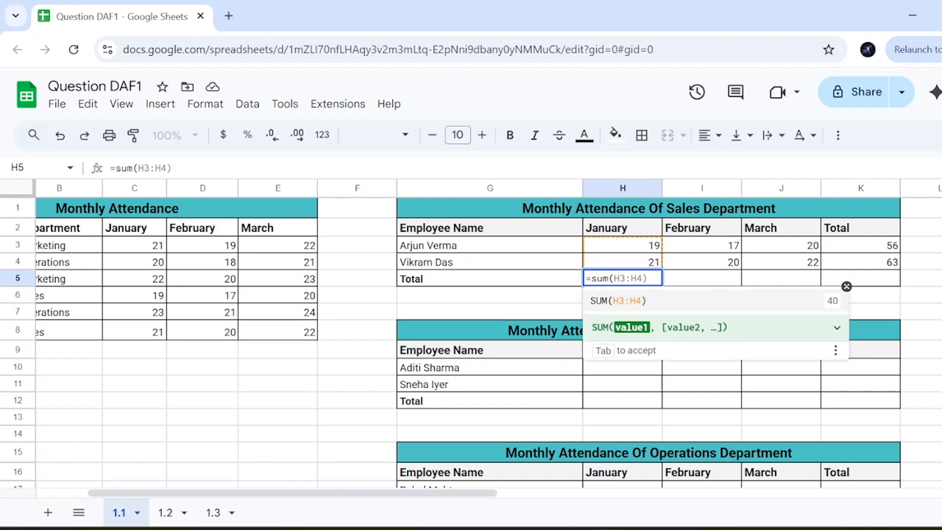
{"action": "left_click", "coordinate": [647, 246]}
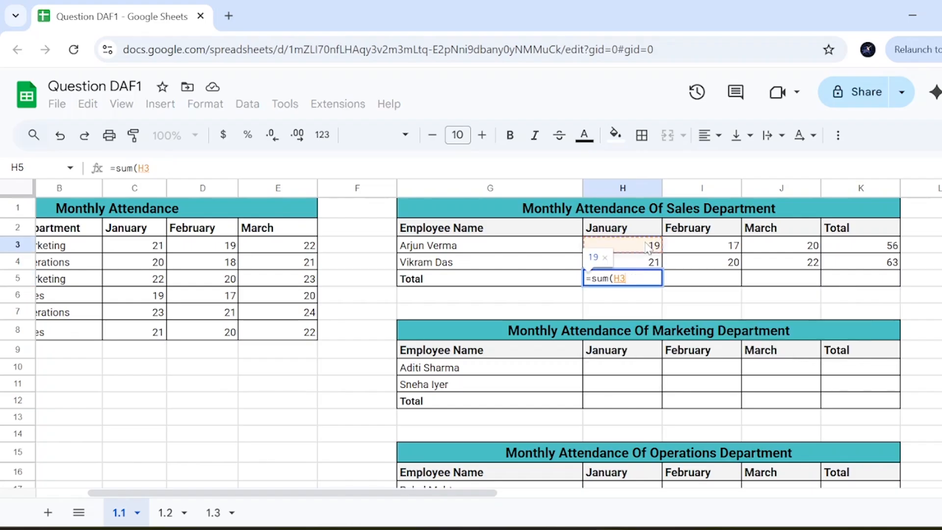
{"action": "left_click_drag", "start_coordinate": [647, 247], "coordinate": [648, 264]}
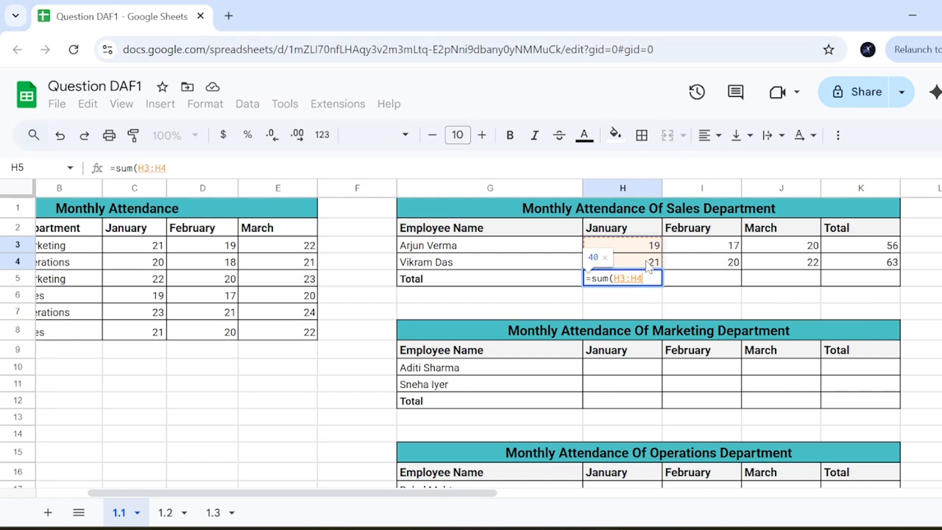
{"action": "type", "text": ")"}
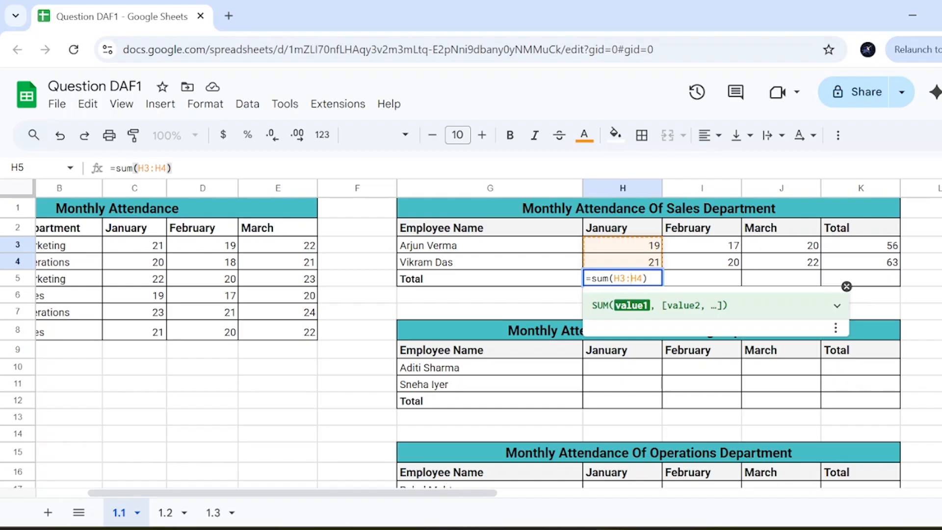
{"action": "key", "text": "Return"}
{"action": "left_click", "coordinate": [652, 283]}
{"action": "left_click_drag", "start_coordinate": [650, 250], "coordinate": [650, 264]}
Step: Fill the January total formula from H5 across the Sales Total row to K5
{"action": "left_click", "coordinate": [647, 281]}
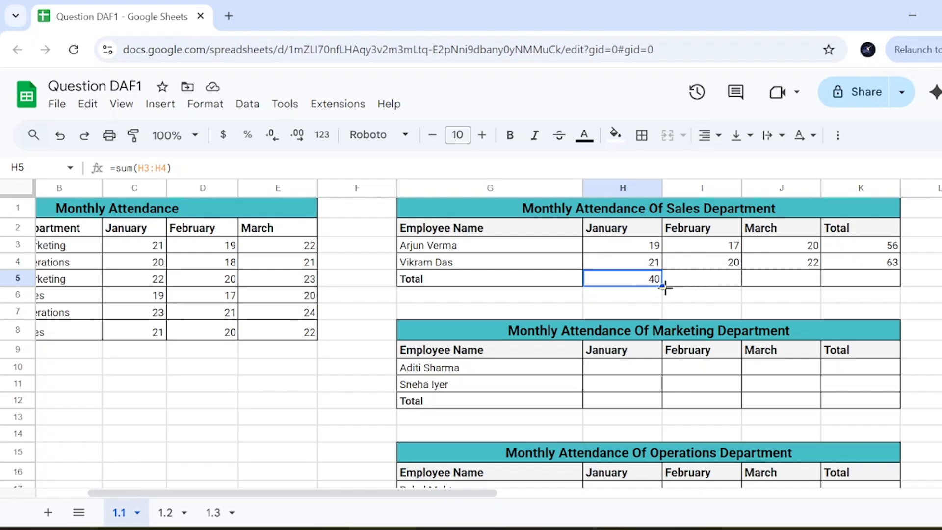
{"action": "left_click_drag", "start_coordinate": [663, 287], "coordinate": [702, 285]}
{"action": "left_click", "coordinate": [648, 284]}
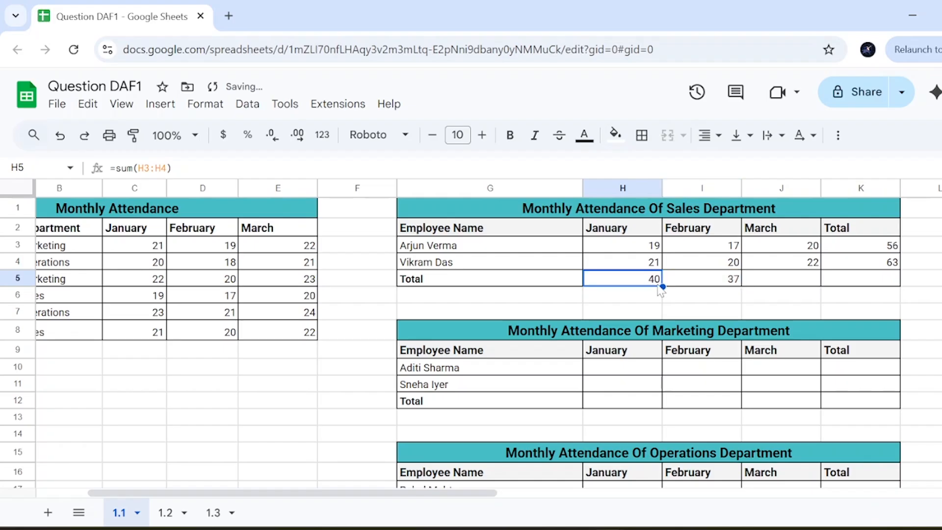
{"action": "left_click_drag", "start_coordinate": [824, 284], "coordinate": [878, 290]}
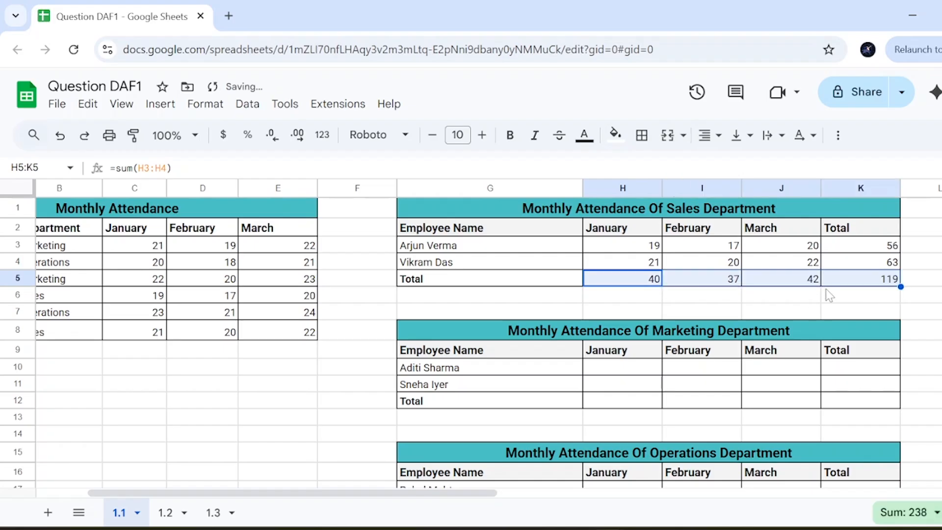
Step: Compare the SUM formulas in H5, I5 and J5 to see how the column references shift
{"action": "left_click", "coordinate": [780, 283]}
{"action": "left_click", "coordinate": [655, 283]}
{"action": "double_click", "coordinate": [655, 283]}
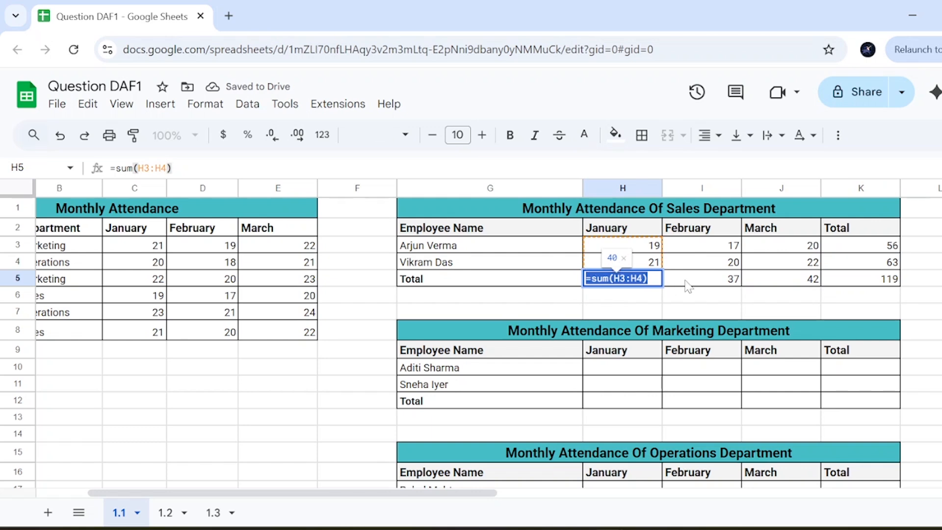
{"action": "double_click", "coordinate": [699, 281]}
{"action": "left_click", "coordinate": [774, 278]}
{"action": "double_click", "coordinate": [775, 282]}
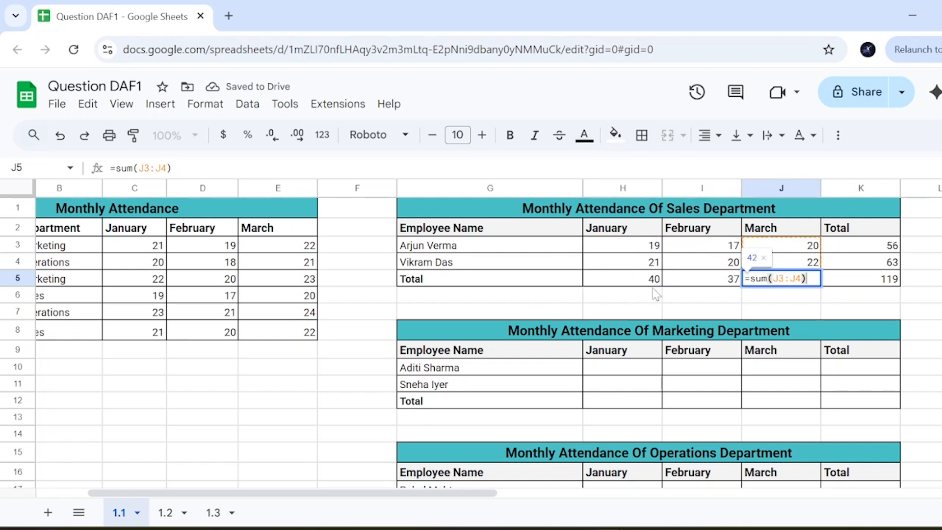
{"action": "left_click", "coordinate": [655, 283]}
{"action": "double_click", "coordinate": [653, 283]}
{"action": "left_click", "coordinate": [649, 294]}
Step: Refill the January total formula from H5 across to J5 and compare the formulas in H5 and I5
{"action": "left_click", "coordinate": [648, 281]}
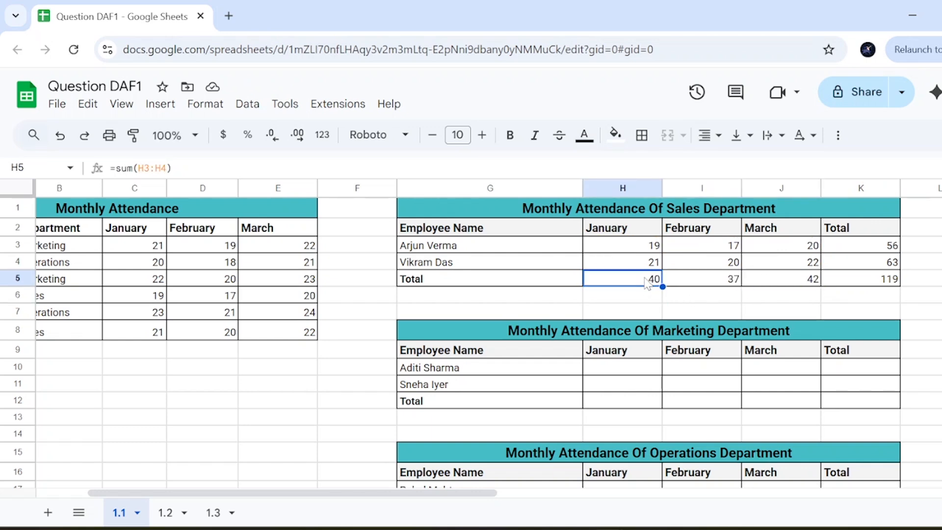
{"action": "left_click_drag", "start_coordinate": [665, 289], "coordinate": [773, 283]}
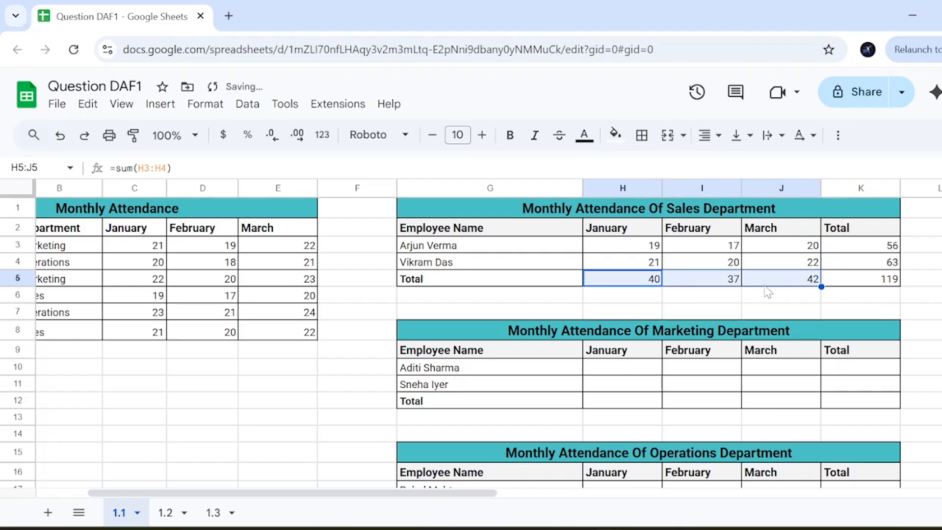
{"action": "left_click", "coordinate": [652, 281]}
{"action": "double_click", "coordinate": [652, 280]}
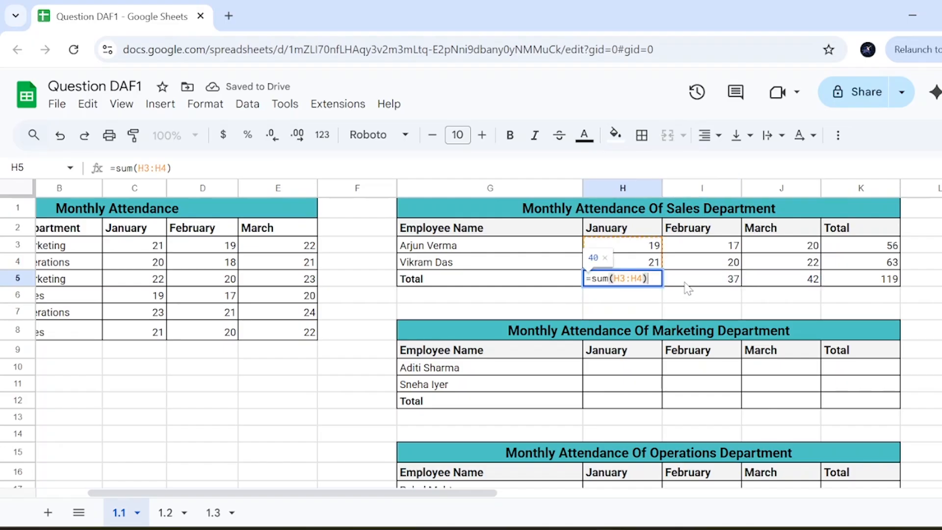
{"action": "left_click", "coordinate": [715, 279]}
{"action": "double_click", "coordinate": [715, 279]}
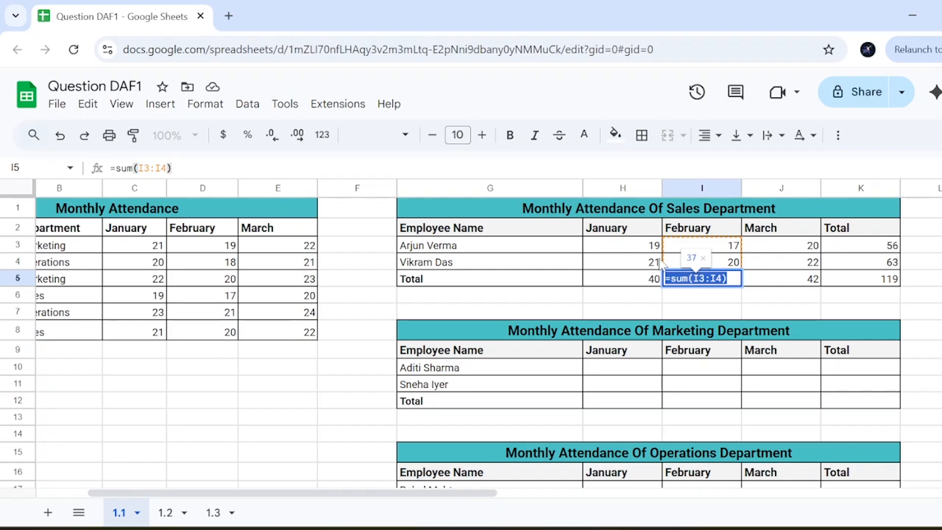
{"action": "left_click", "coordinate": [647, 282]}
{"action": "double_click", "coordinate": [647, 280]}
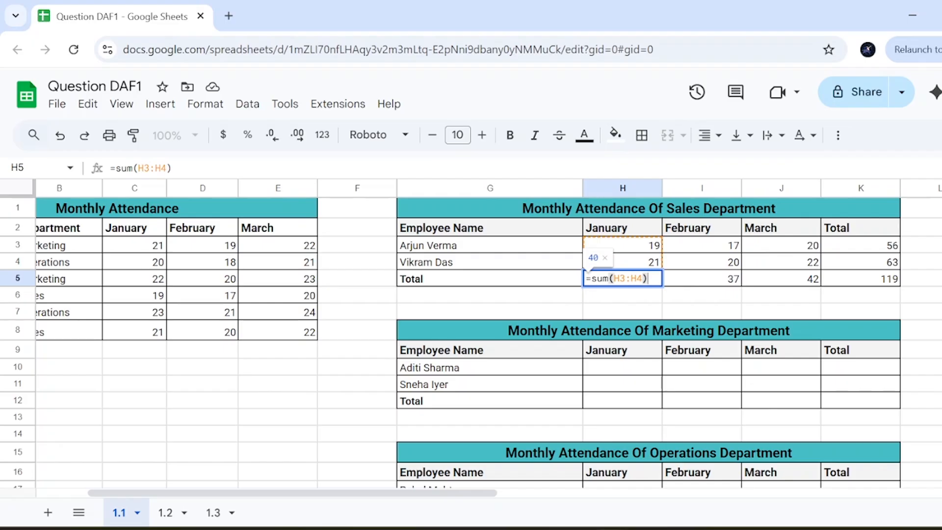
Step: Examine the SUM formulas across the Sales Total row from H5 to K5 and the employee totals in K3:K4
{"action": "left_click", "coordinate": [703, 283]}
{"action": "double_click", "coordinate": [647, 281]}
{"action": "double_click", "coordinate": [713, 284]}
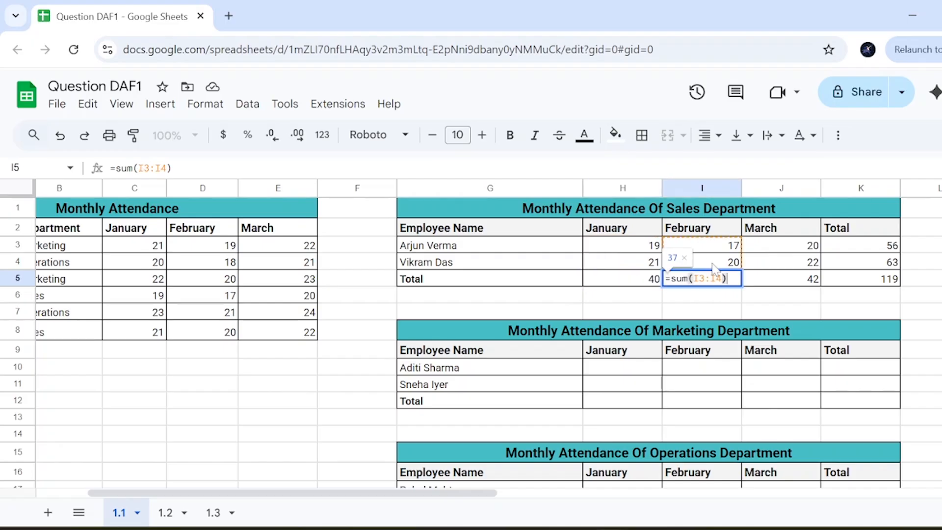
{"action": "left_click", "coordinate": [788, 282]}
{"action": "double_click", "coordinate": [800, 277]}
{"action": "left_click", "coordinate": [859, 281]}
{"action": "double_click", "coordinate": [859, 280]}
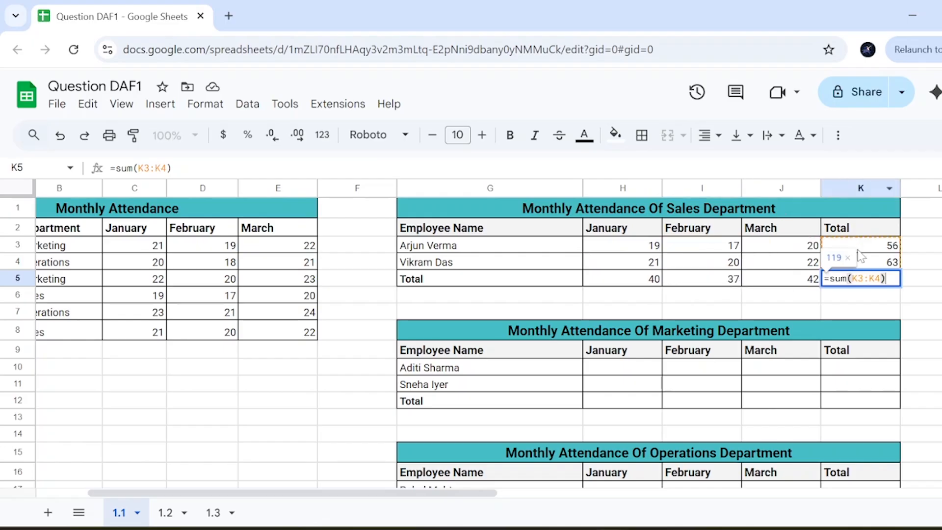
{"action": "left_click", "coordinate": [815, 302]}
{"action": "left_click_drag", "start_coordinate": [638, 279], "coordinate": [881, 264]}
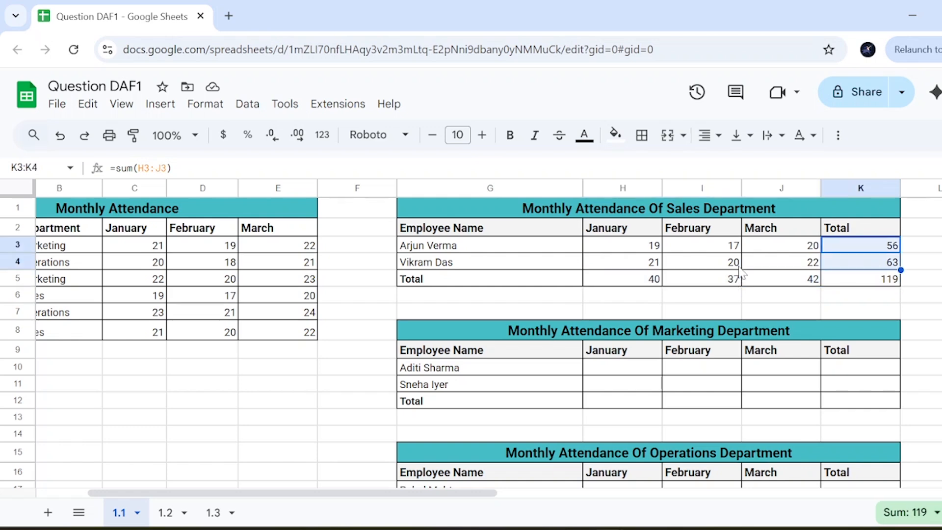
{"action": "left_click", "coordinate": [608, 314]}
Step: Enter =C3 in H10 to reference the first Marketing employee's January attendance from the main table
{"action": "left_click", "coordinate": [522, 354]}
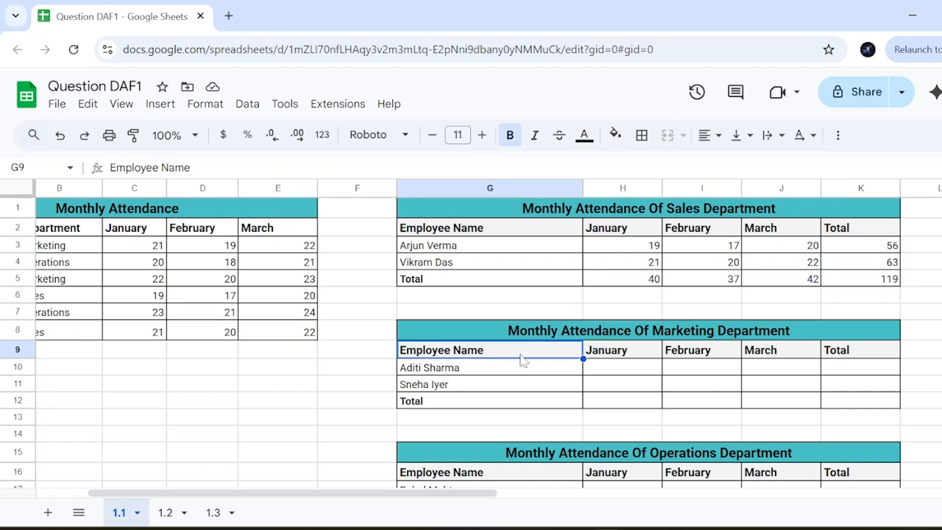
{"action": "left_click", "coordinate": [522, 370]}
{"action": "left_click", "coordinate": [627, 368]}
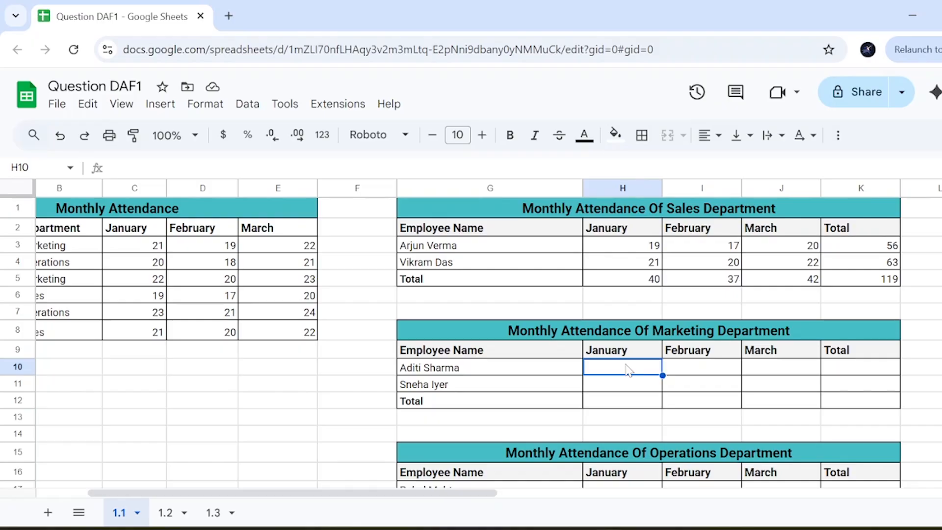
{"action": "type", "text": "="}
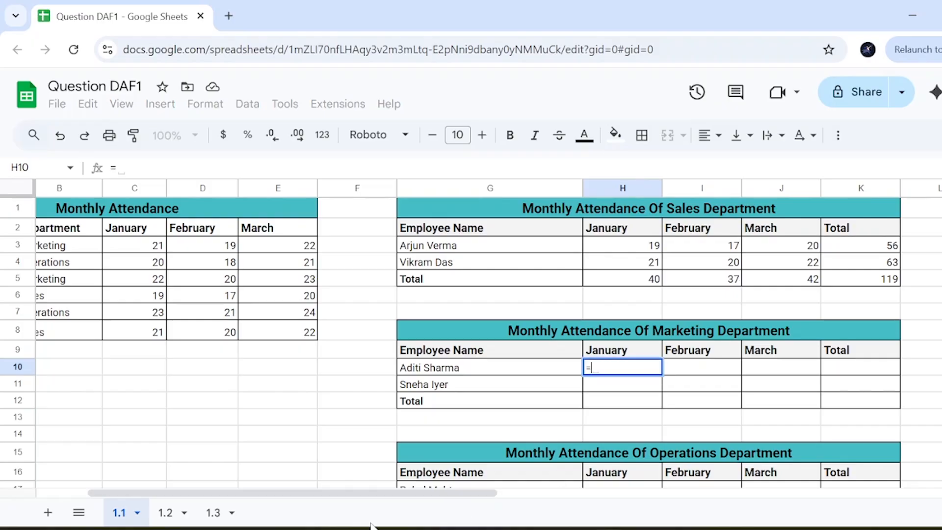
{"action": "left_click_drag", "start_coordinate": [375, 495], "coordinate": [312, 496]}
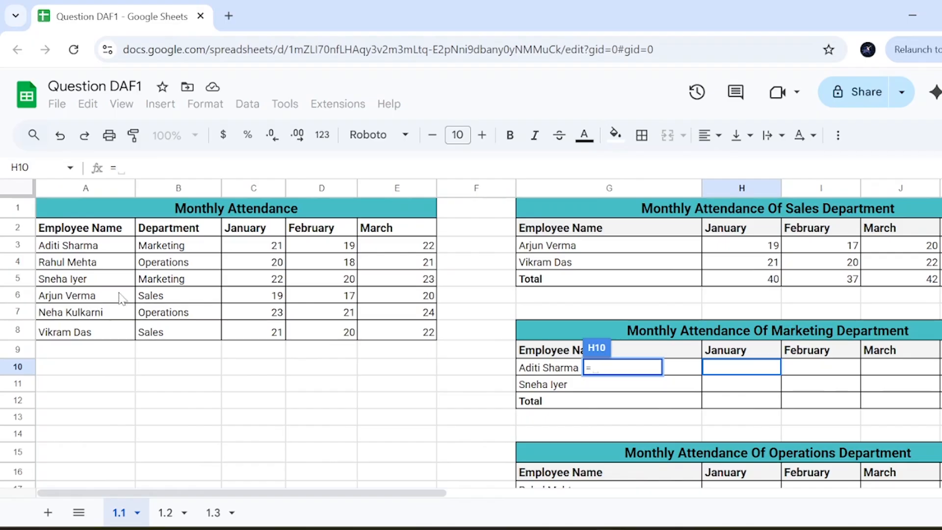
{"action": "left_click", "coordinate": [275, 248]}
{"action": "key", "text": "Return"}
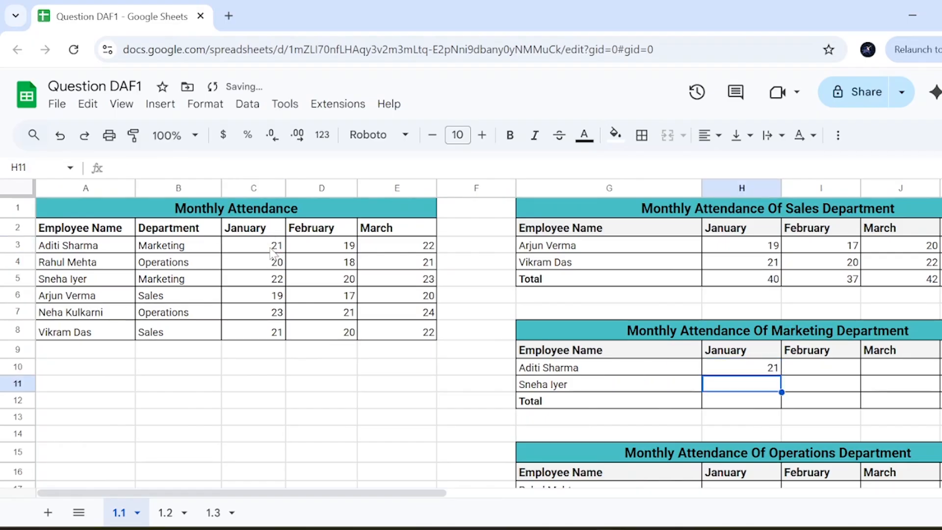
Step: Enter =C5 in H11 to reference the second Marketing employee's January attendance
{"action": "type", "text": "="}
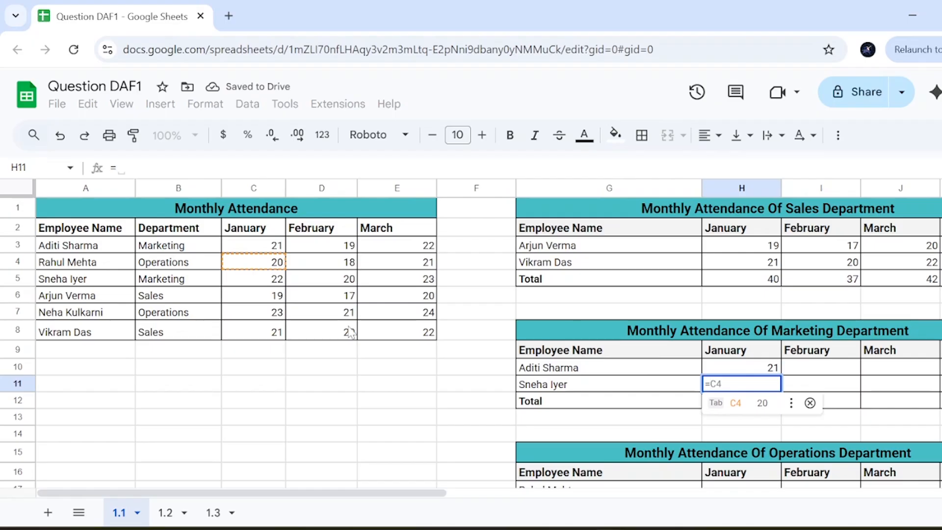
{"action": "left_click", "coordinate": [258, 279]}
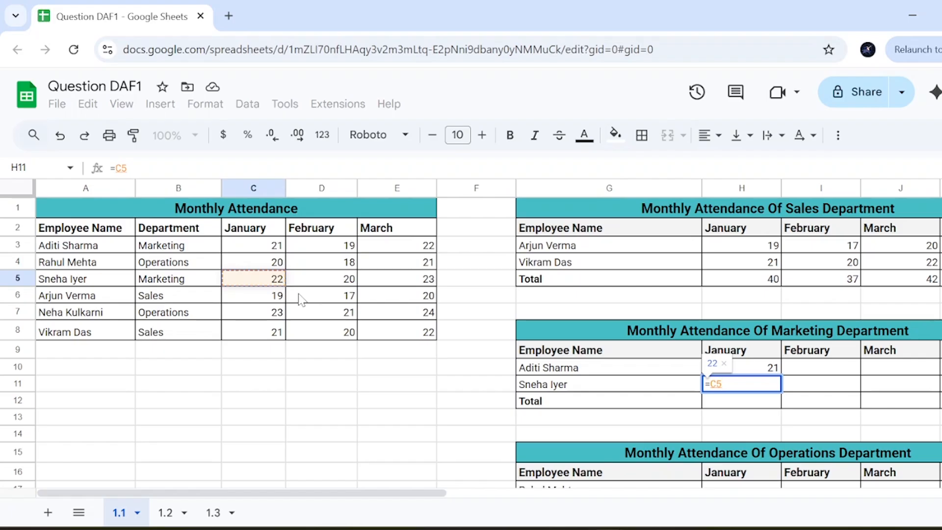
{"action": "key", "text": "Return"}
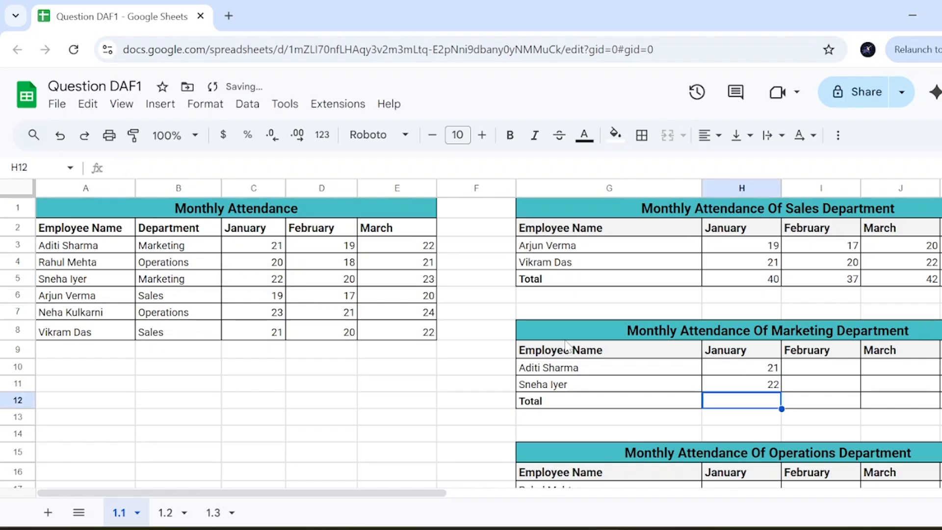
Step: Fill the January references in H10:H11 across the February and March columns to J11
{"action": "scroll", "coordinate": [567, 346], "scroll_direction": "right", "scroll_amount": 8}
{"action": "left_click_drag", "start_coordinate": [331, 369], "coordinate": [334, 396]}
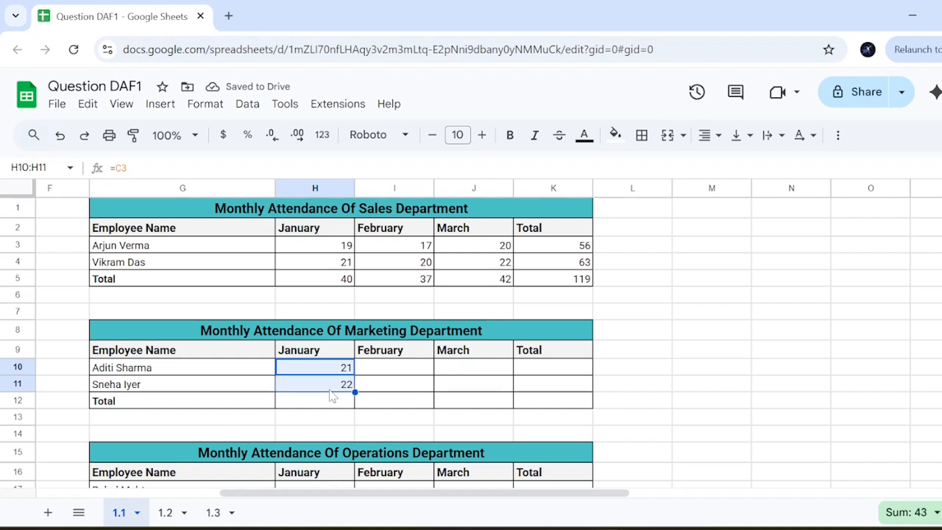
{"action": "left_click", "coordinate": [341, 370]}
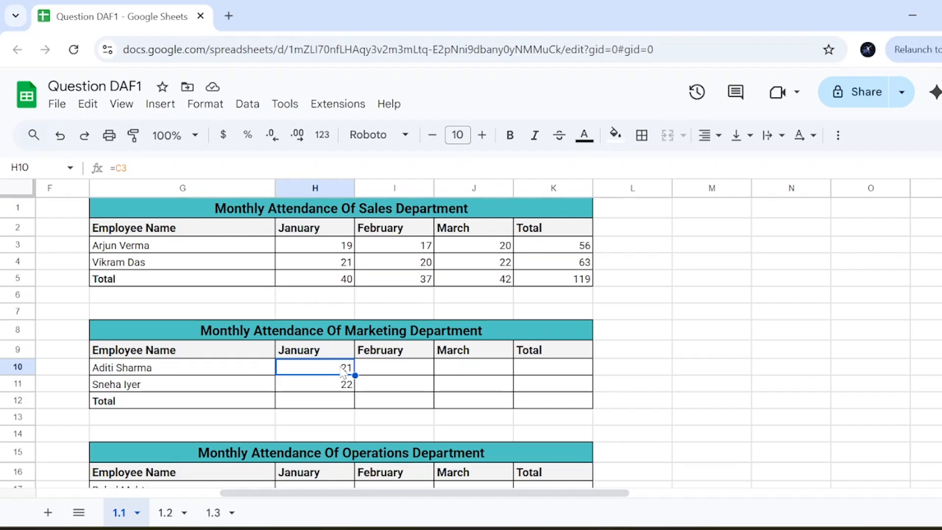
{"action": "left_click", "coordinate": [340, 387], "text": "shift"}
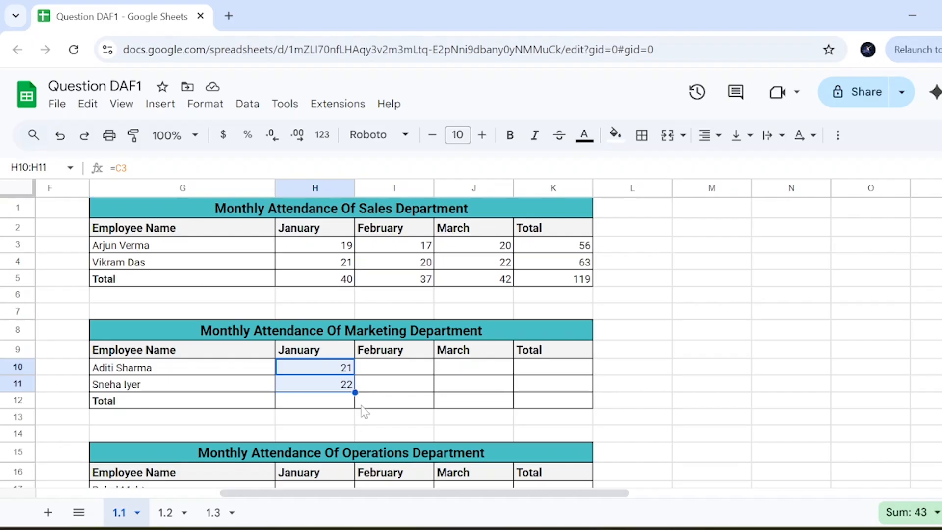
{"action": "left_click_drag", "start_coordinate": [355, 391], "coordinate": [473, 391]}
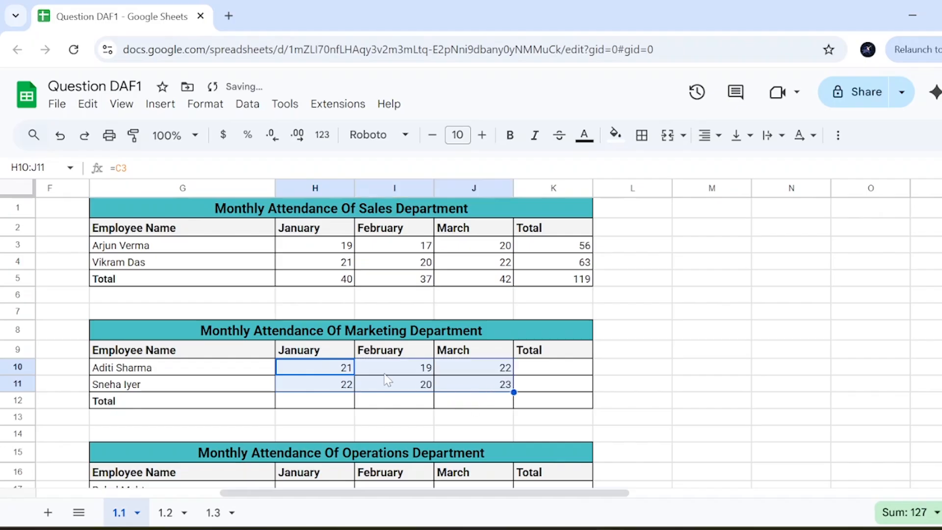
Step: Check the references in J10, I10 and H10 against the first Marketing employee's row C3:E3 in the main table
{"action": "left_click_drag", "start_coordinate": [314, 494], "coordinate": [238, 484]}
{"action": "left_click", "coordinate": [747, 372]}
{"action": "key", "text": "F2"}
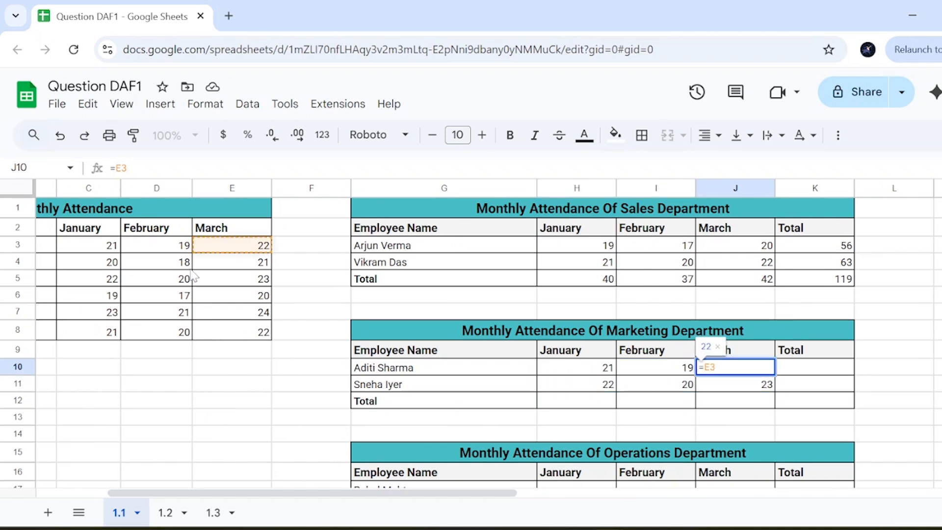
{"action": "left_click", "coordinate": [663, 368]}
{"action": "key", "text": "F2"}
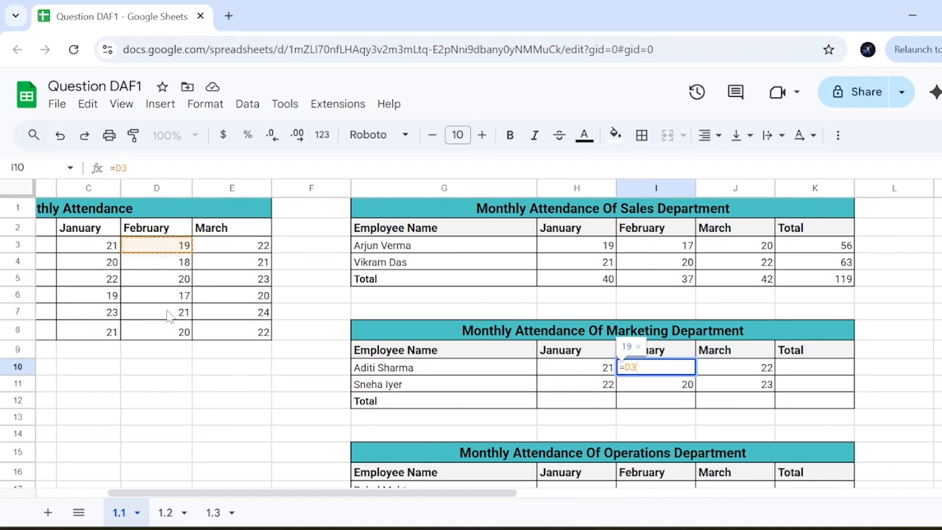
{"action": "left_click", "coordinate": [595, 369]}
{"action": "key", "text": "F2"}
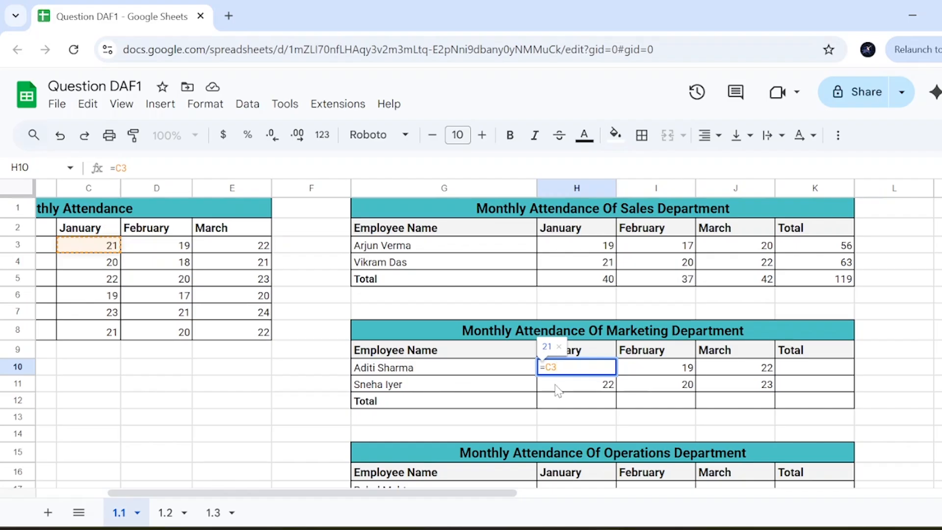
{"action": "key", "text": "Return"}
{"action": "left_click_drag", "start_coordinate": [101, 246], "coordinate": [231, 259]}
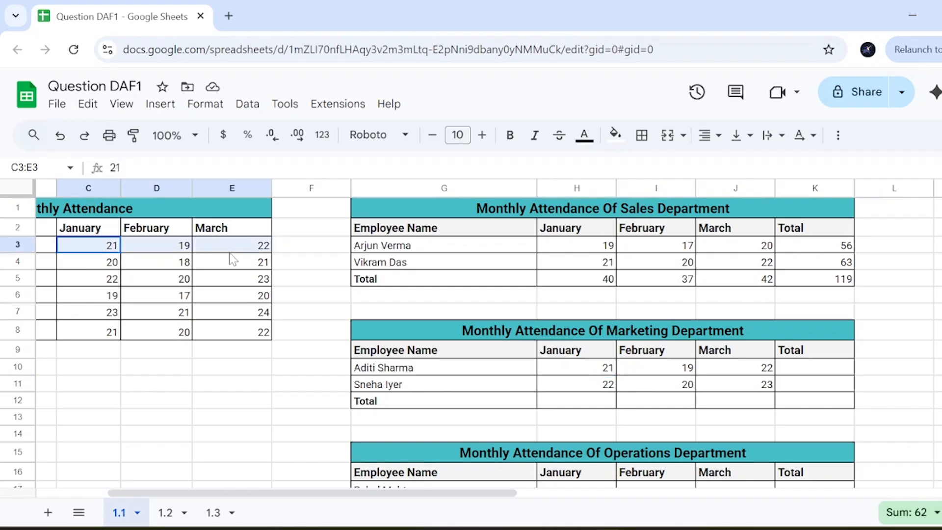
Step: Enter =SUM(H10:H11) in H12 to total the Marketing department's January attendance
{"action": "left_click", "coordinate": [581, 405]}
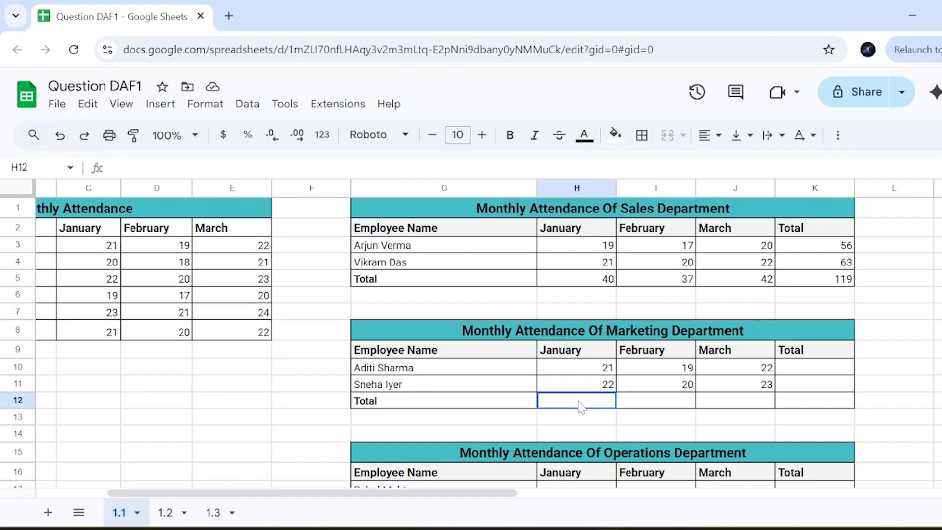
{"action": "type", "text": "="}
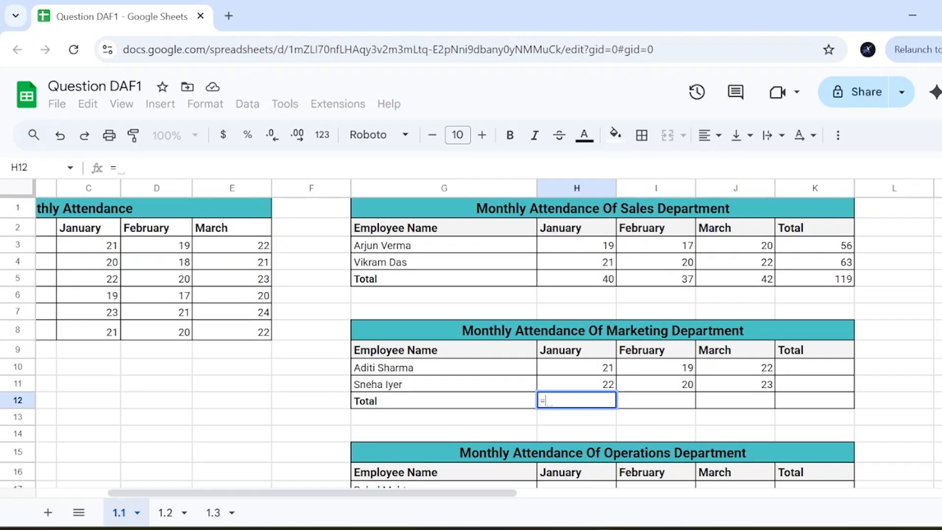
{"action": "type", "text": "sum"}
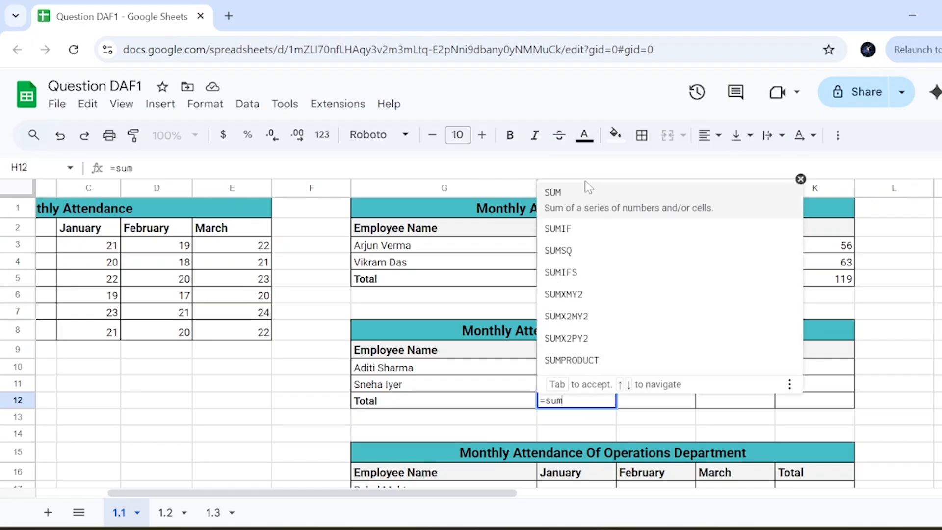
{"action": "left_click", "coordinate": [572, 196]}
{"action": "left_click_drag", "start_coordinate": [603, 368], "coordinate": [604, 384]}
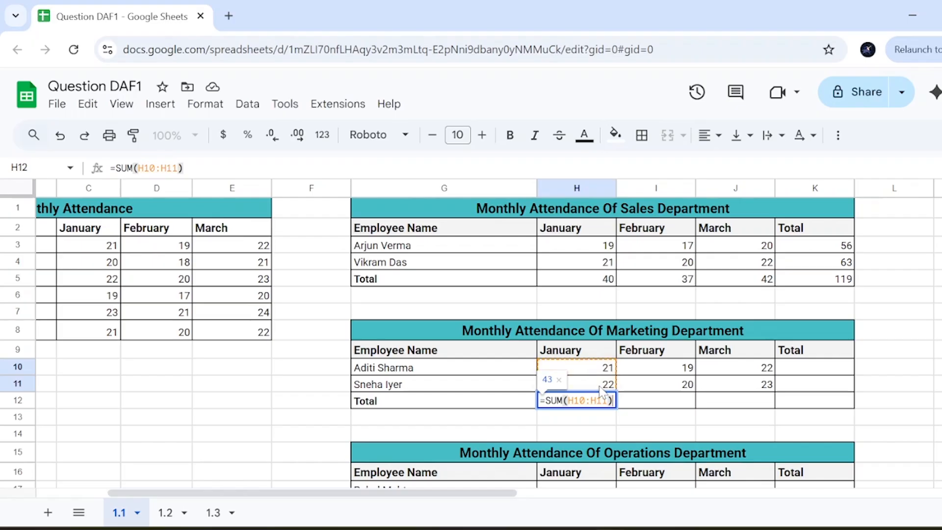
{"action": "key", "text": "Return"}
Step: Fill the January total formula from H12 across the Marketing Total row to K12
{"action": "left_click", "coordinate": [607, 405]}
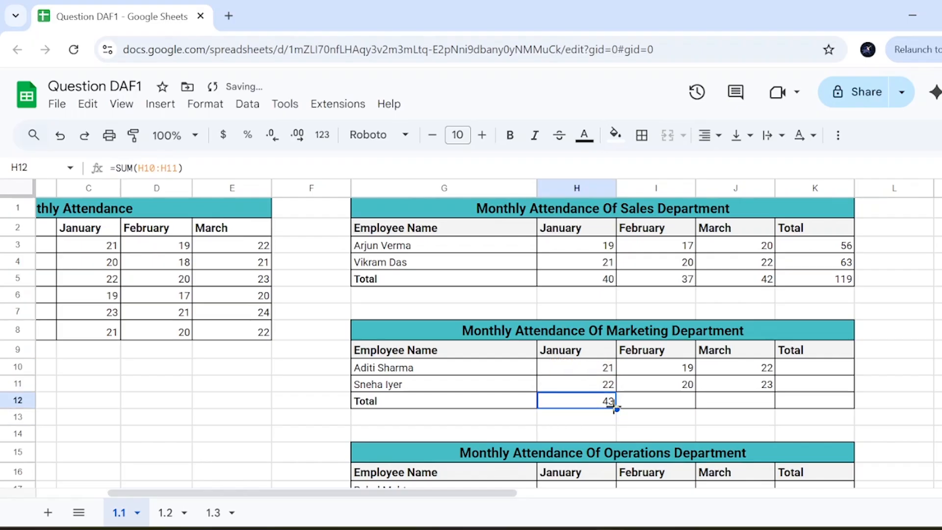
{"action": "left_click_drag", "start_coordinate": [617, 408], "coordinate": [770, 407]}
{"action": "left_click", "coordinate": [796, 370]}
{"action": "left_click", "coordinate": [756, 404]}
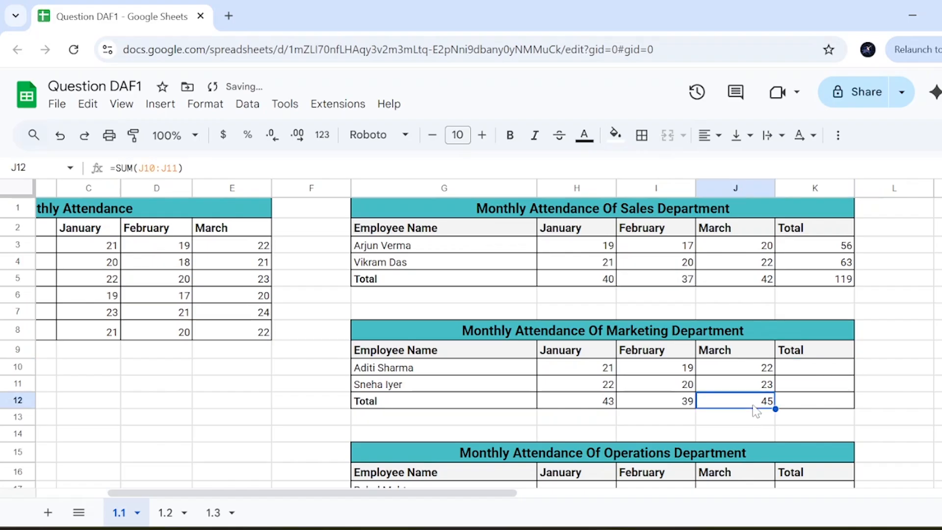
{"action": "left_click_drag", "start_coordinate": [776, 409], "coordinate": [826, 409]}
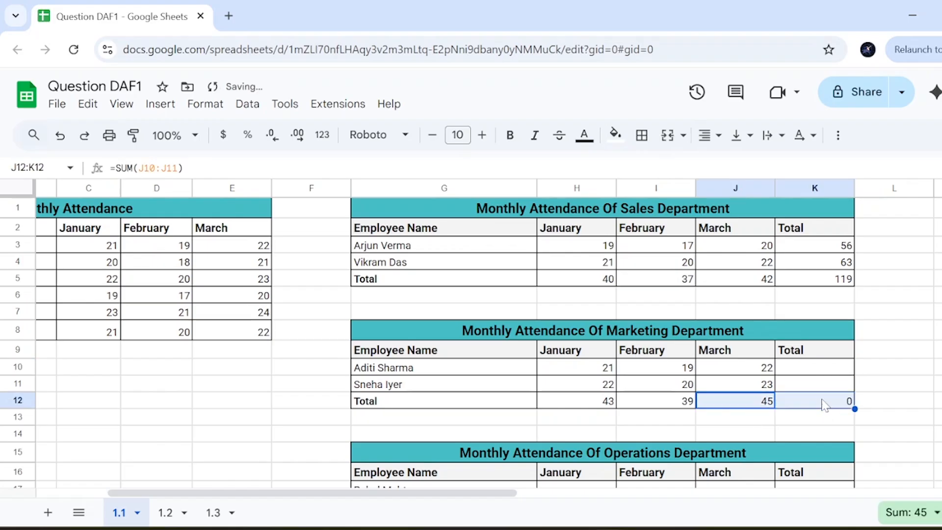
{"action": "double_click", "coordinate": [826, 408]}
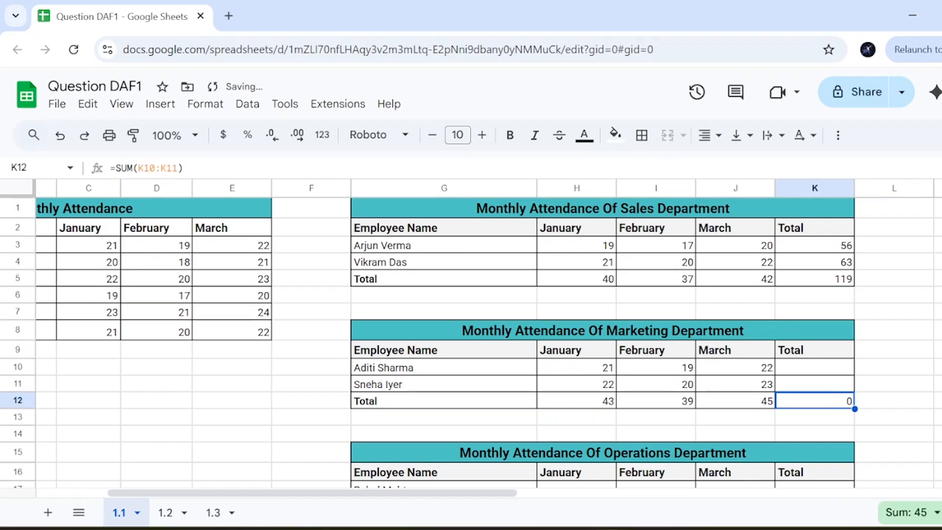
Step: Total the first Marketing employee's attendance in K10 with =SUM(H10:J10) and review the formula
{"action": "left_click", "coordinate": [825, 371]}
{"action": "left_click", "coordinate": [840, 404]}
{"action": "left_click", "coordinate": [829, 371]}
{"action": "type", "text": "="}
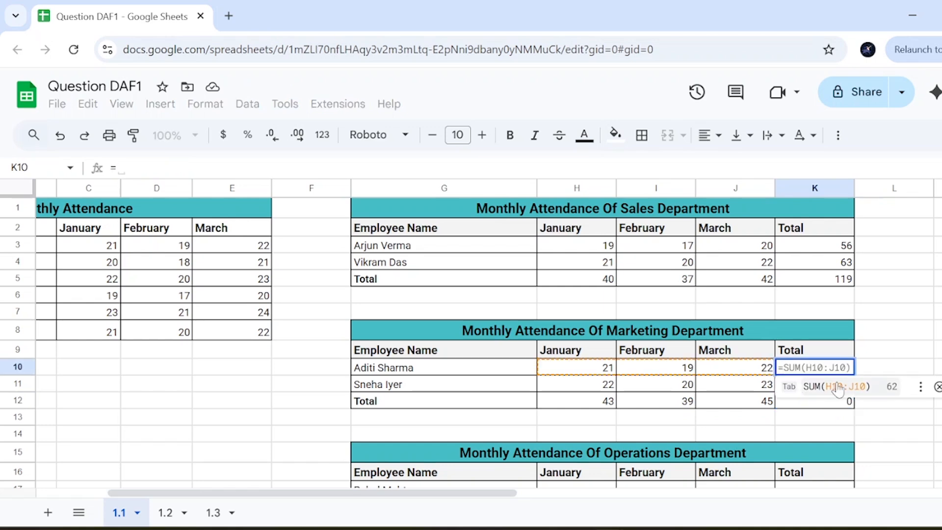
{"action": "left_click", "coordinate": [821, 388]}
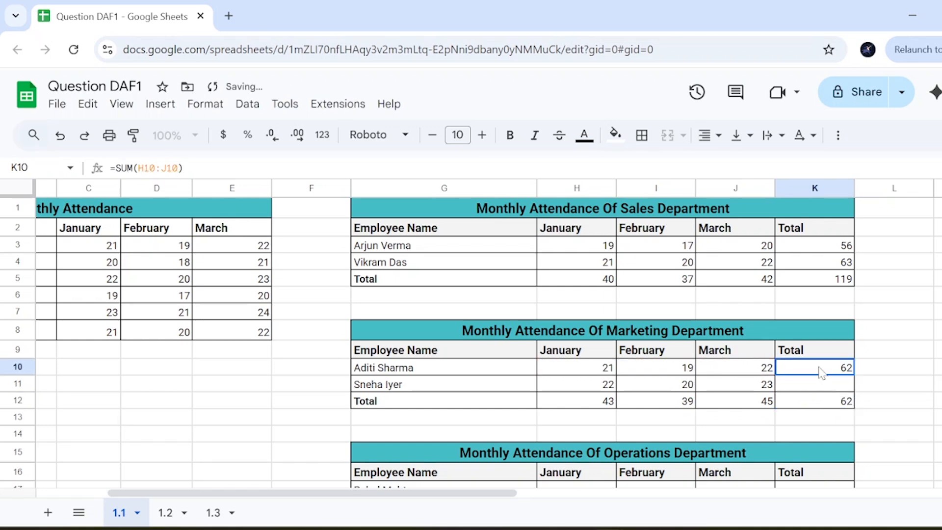
{"action": "double_click", "coordinate": [815, 373]}
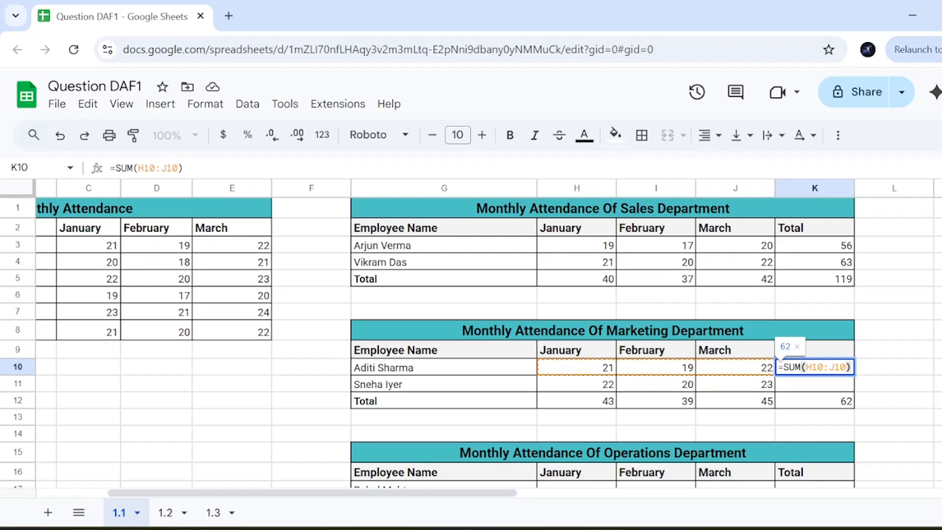
Step: Fill the employee total formula from K10 down to K11 in the Marketing Department table
{"action": "key", "text": "Return"}
{"action": "left_click", "coordinate": [813, 370]}
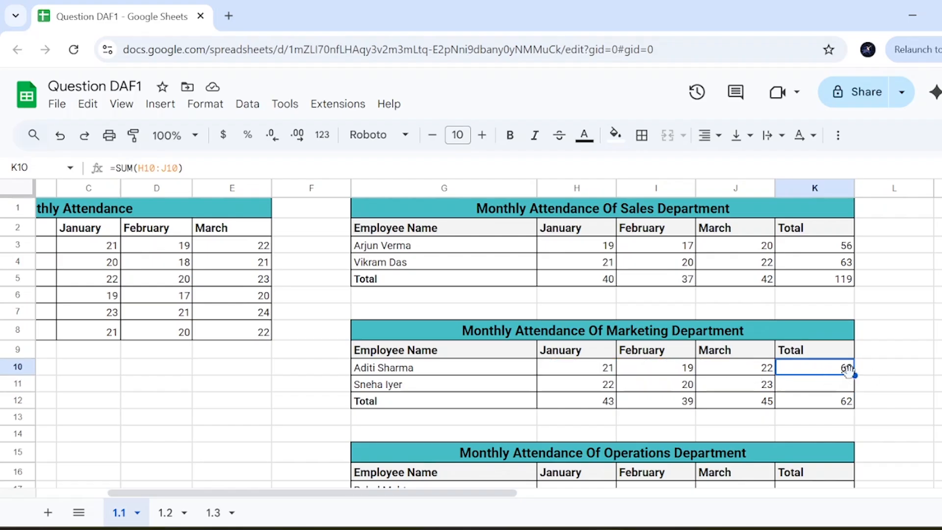
{"action": "left_click_drag", "start_coordinate": [855, 375], "coordinate": [854, 389]}
{"action": "left_click", "coordinate": [834, 389]}
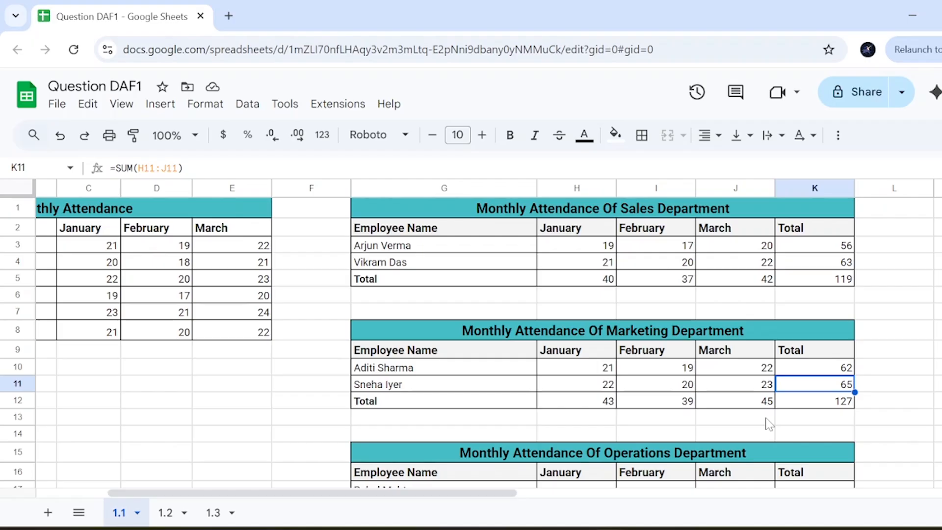
Step: Enter =C4 in H17 to pull the first Operations employee's January attendance from the main table
{"action": "scroll", "coordinate": [646, 425], "scroll_direction": "down", "scroll_amount": 2}
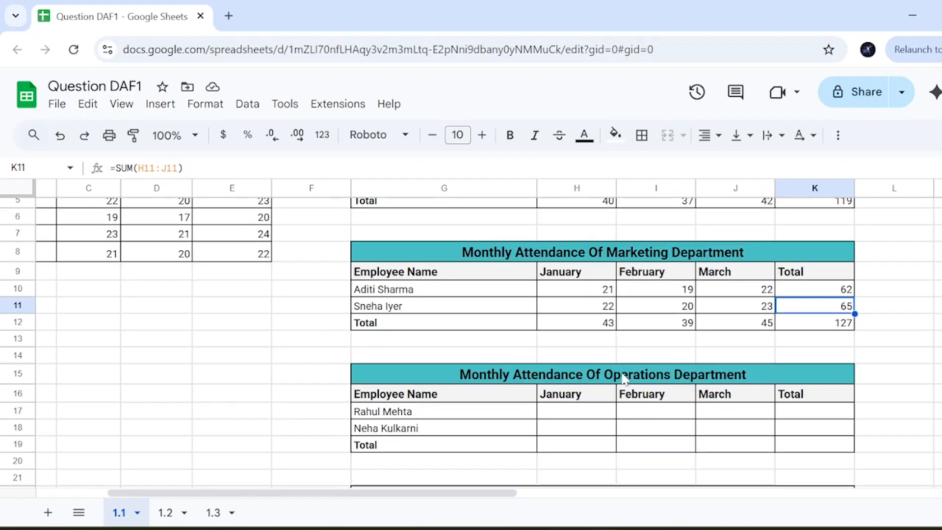
{"action": "left_click", "coordinate": [570, 414]}
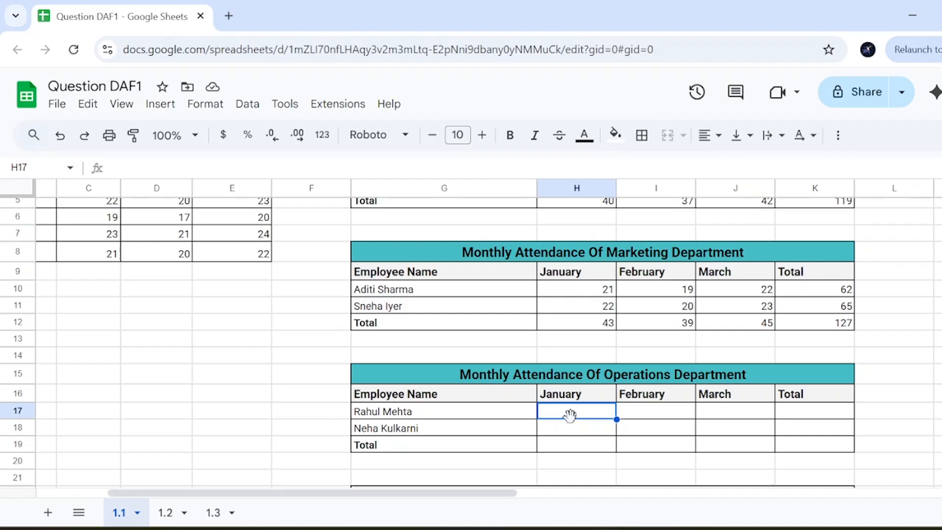
{"action": "type", "text": "="}
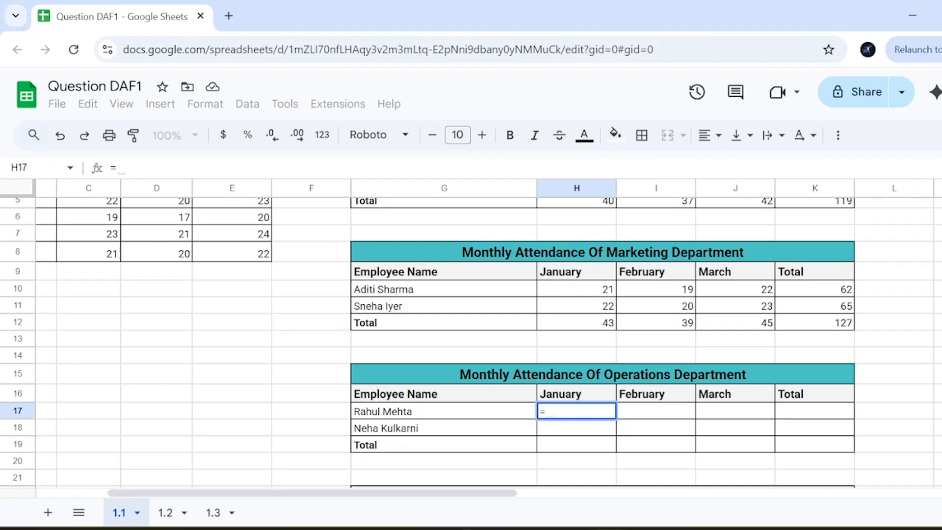
{"action": "left_click_drag", "start_coordinate": [475, 493], "coordinate": [404, 493]}
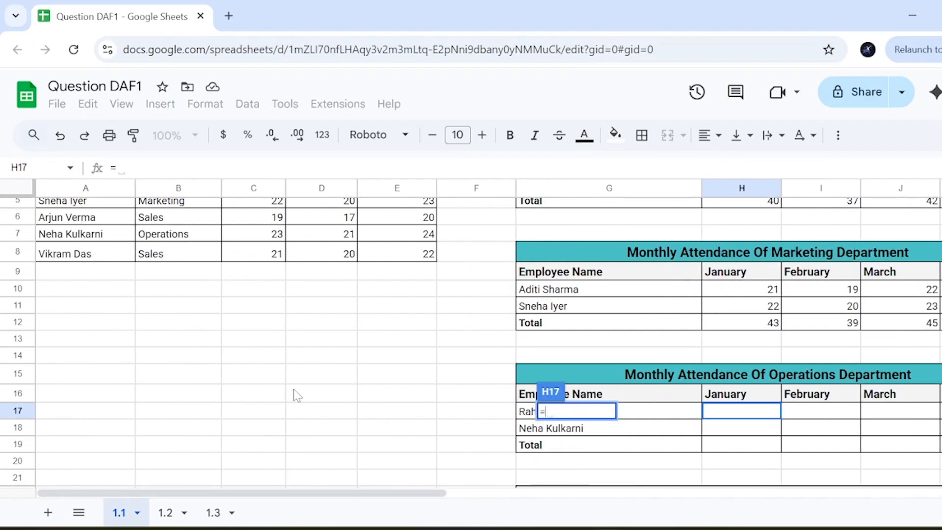
{"action": "scroll", "coordinate": [294, 393], "scroll_direction": "up", "scroll_amount": 2}
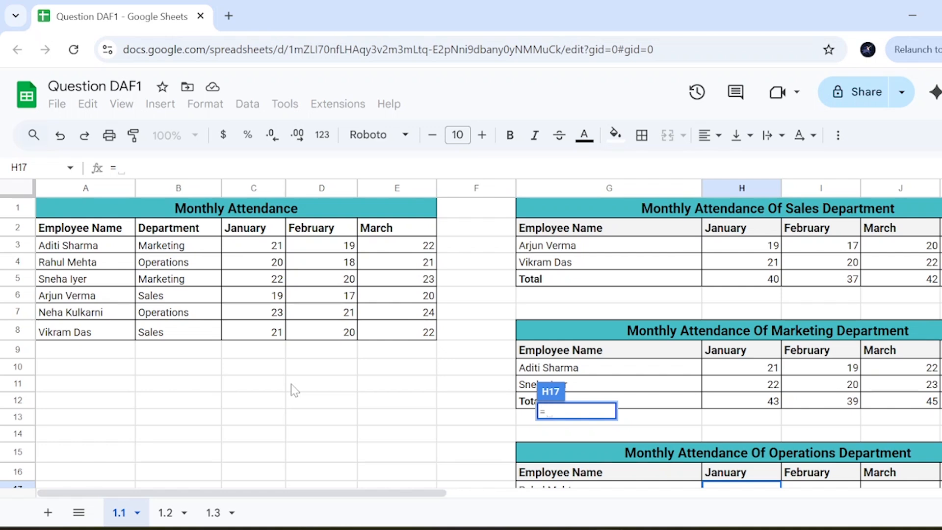
{"action": "scroll", "coordinate": [326, 344], "scroll_direction": "down", "scroll_amount": 3}
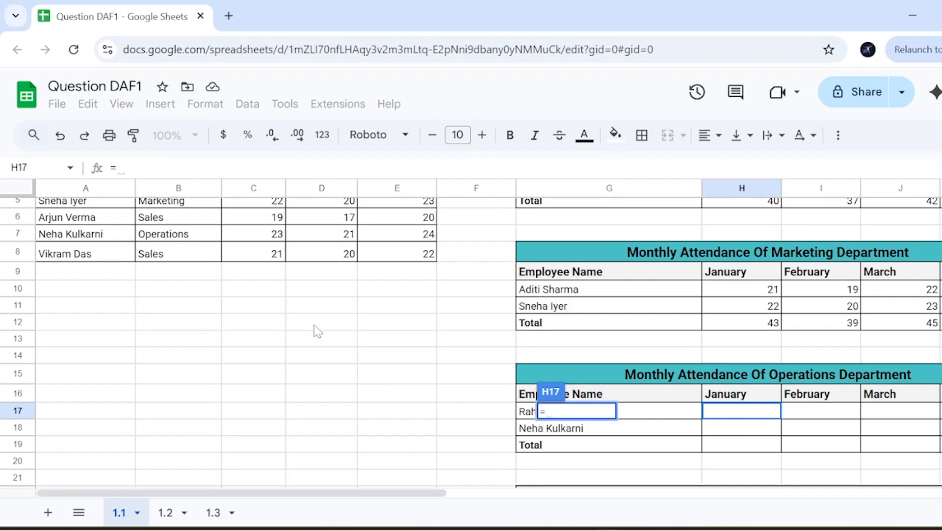
{"action": "scroll", "coordinate": [316, 330], "scroll_direction": "up", "scroll_amount": 3}
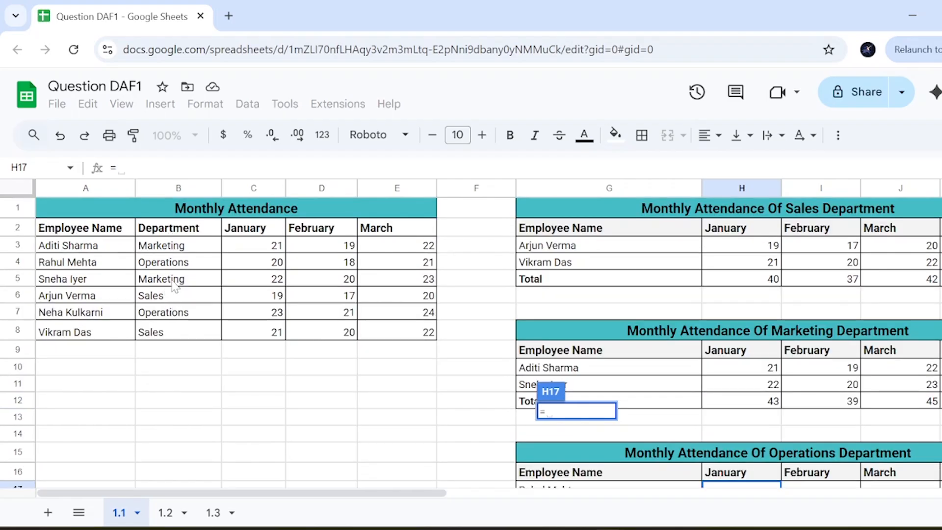
{"action": "scroll", "coordinate": [252, 313], "scroll_direction": "down", "scroll_amount": 2}
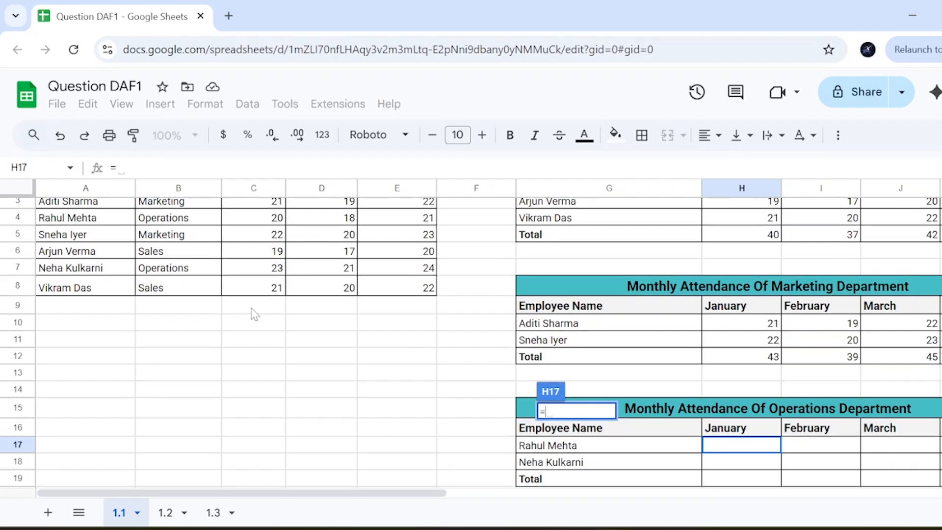
{"action": "scroll", "coordinate": [184, 320], "scroll_direction": "up", "scroll_amount": 2}
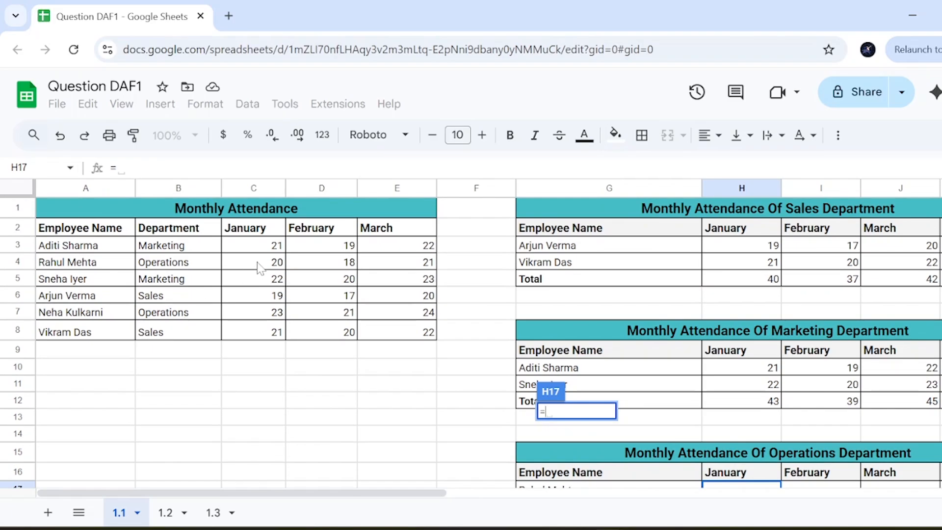
{"action": "scroll", "coordinate": [259, 268], "scroll_direction": "down", "scroll_amount": 3}
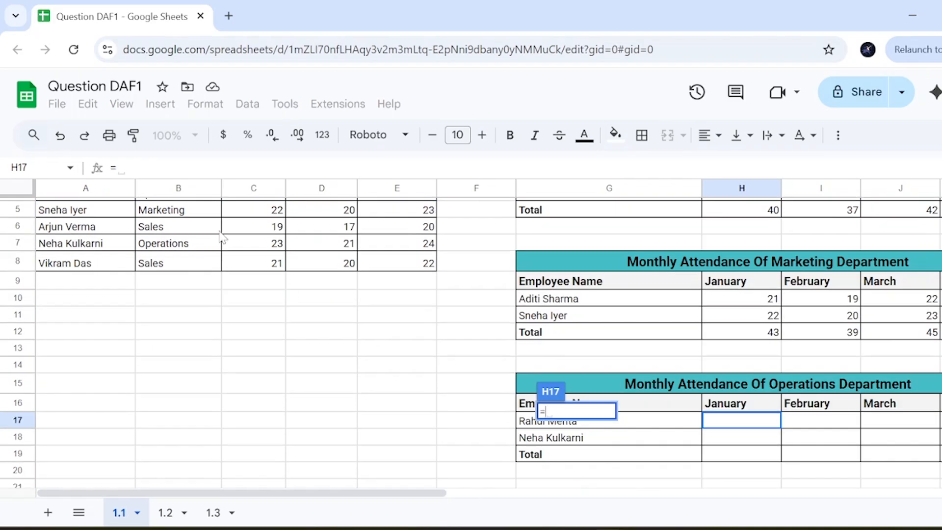
{"action": "scroll", "coordinate": [262, 242], "scroll_direction": "up", "scroll_amount": 3}
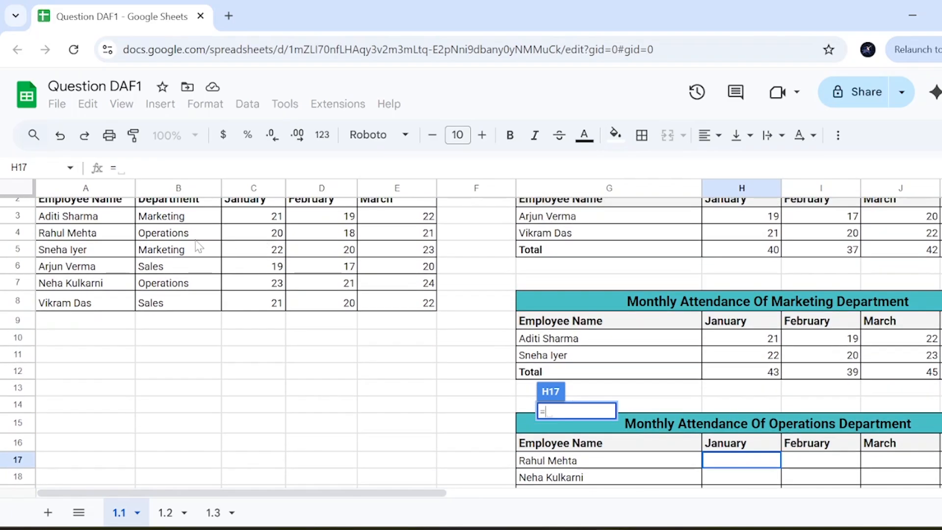
{"action": "left_click", "coordinate": [256, 234]}
{"action": "key", "text": "Return"}
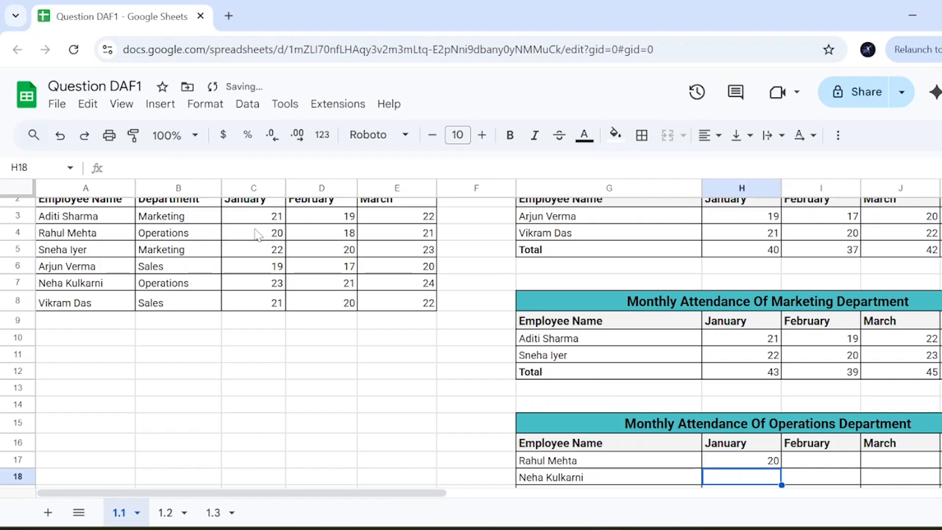
Step: Enter =C7 in H18 to pull the second Operations employee's January attendance from the main table
{"action": "scroll", "coordinate": [574, 394], "scroll_direction": "down", "scroll_amount": 3}
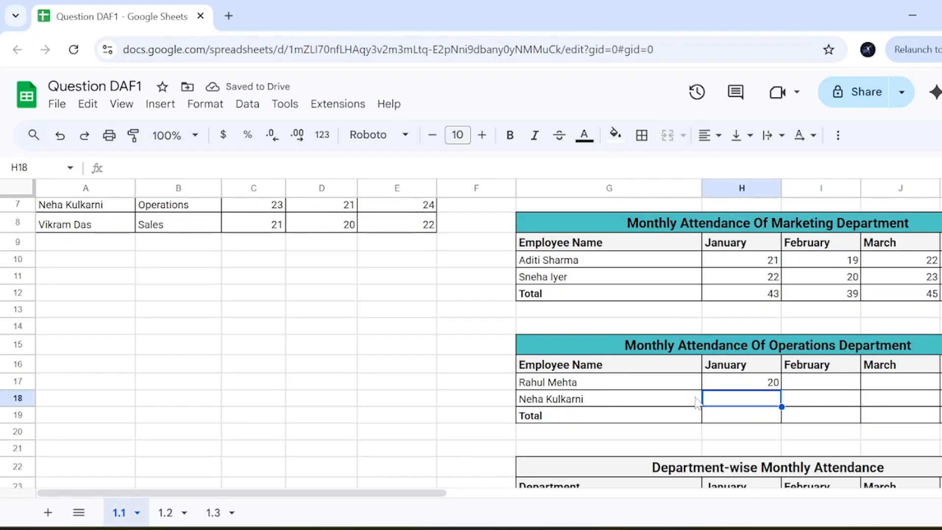
{"action": "type", "text": "="}
{"action": "scroll", "coordinate": [349, 273], "scroll_direction": "up", "scroll_amount": 1}
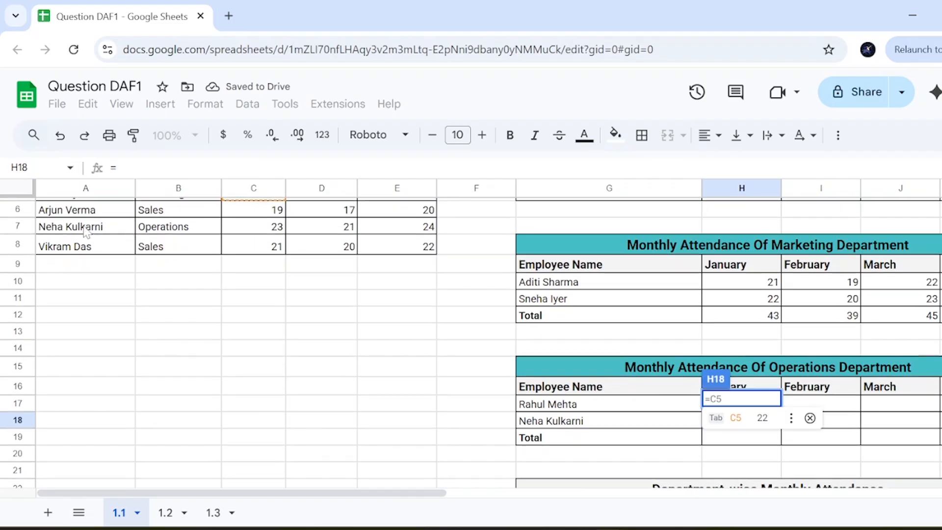
{"action": "left_click", "coordinate": [263, 229]}
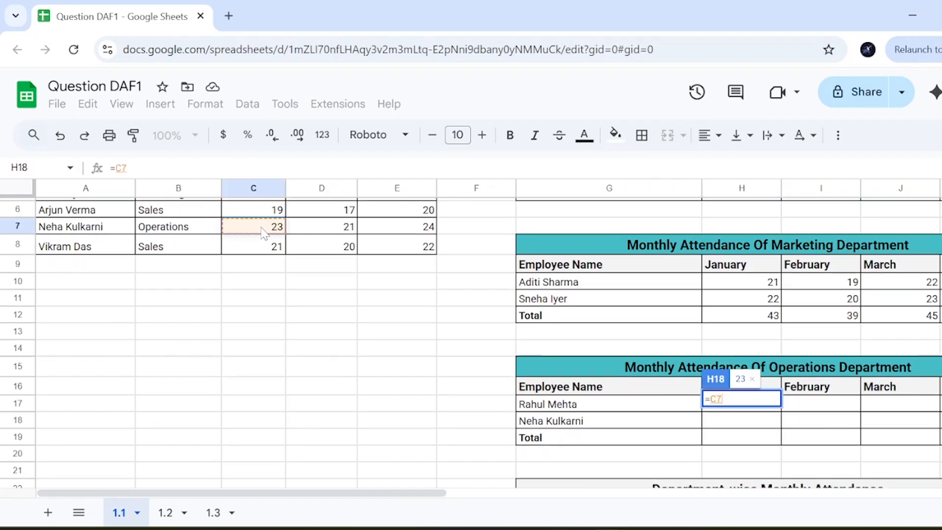
{"action": "key", "text": "Return"}
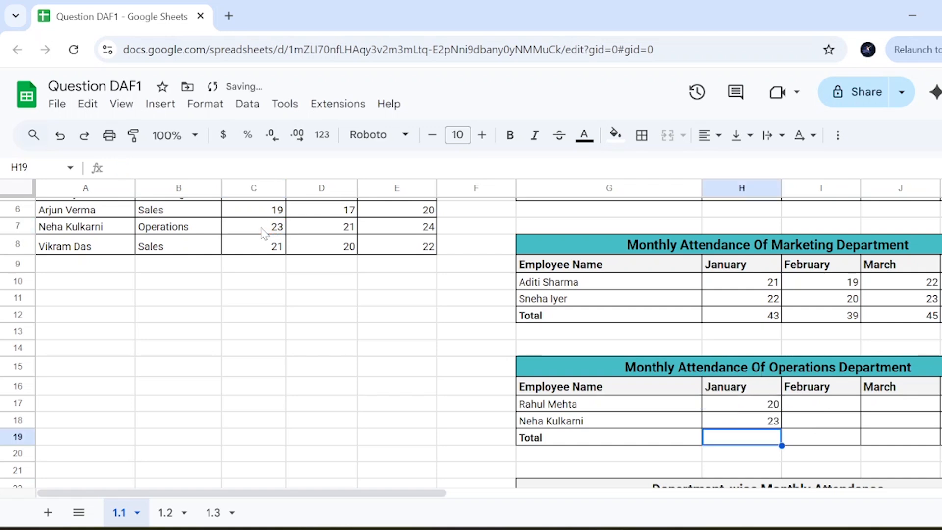
Step: Fill the January references in H17:H18 across the February and March columns to J18
{"action": "scroll", "coordinate": [419, 281], "scroll_direction": "right", "scroll_amount": 5}
{"action": "scroll", "coordinate": [421, 283], "scroll_direction": "down", "scroll_amount": 3}
{"action": "scroll", "coordinate": [421, 283], "scroll_direction": "left", "scroll_amount": 2}
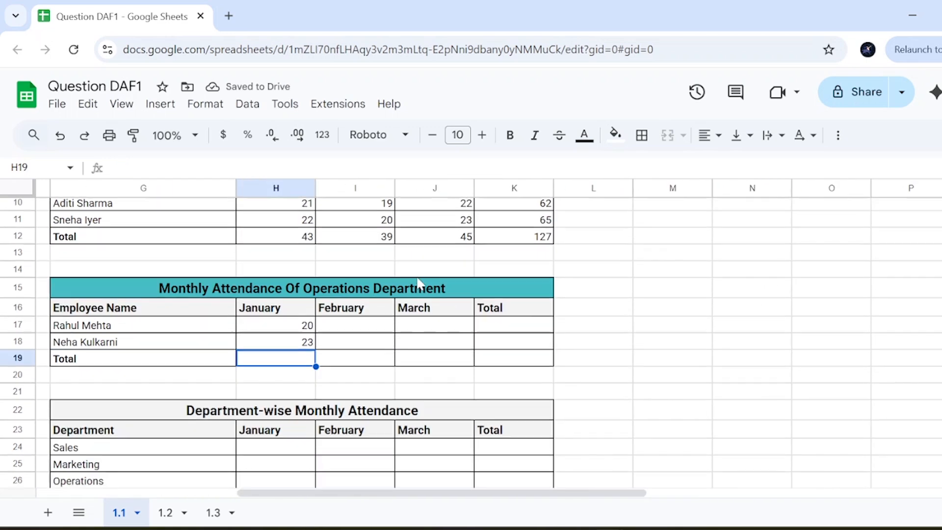
{"action": "left_click_drag", "start_coordinate": [301, 323], "coordinate": [454, 353]}
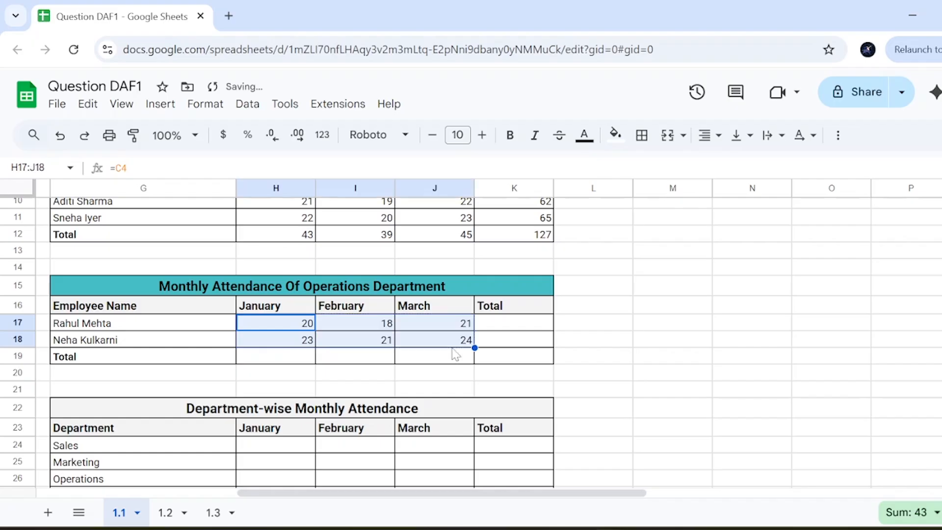
Step: Total the Operations Department's January attendance in H19 with =SUM(H17:H18) and fill the formula across to J19
{"action": "left_click", "coordinate": [285, 358]}
{"action": "type", "text": "=sum"}
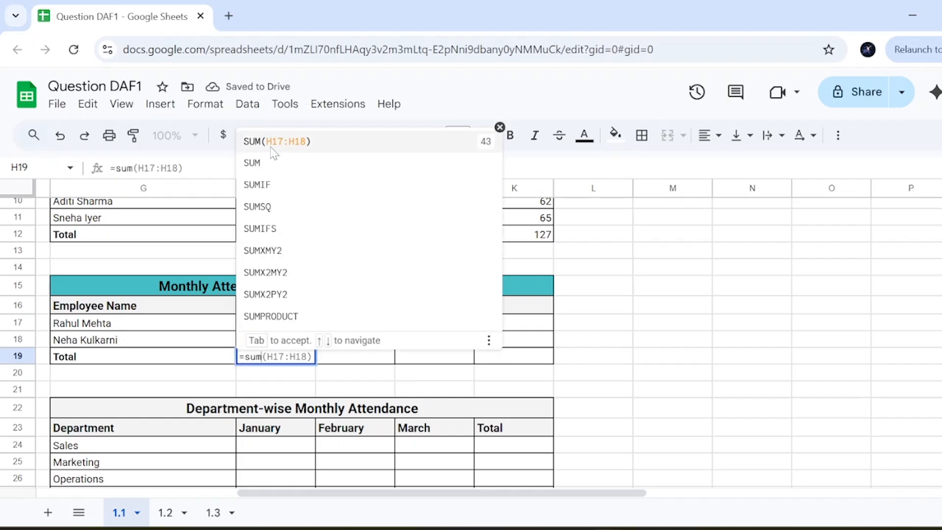
{"action": "key", "text": "Tab"}
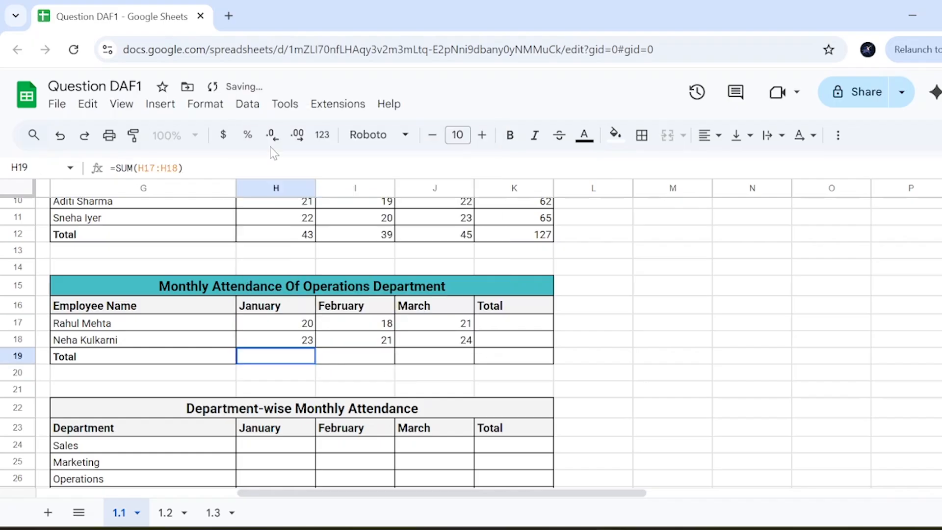
{"action": "double_click", "coordinate": [302, 357]}
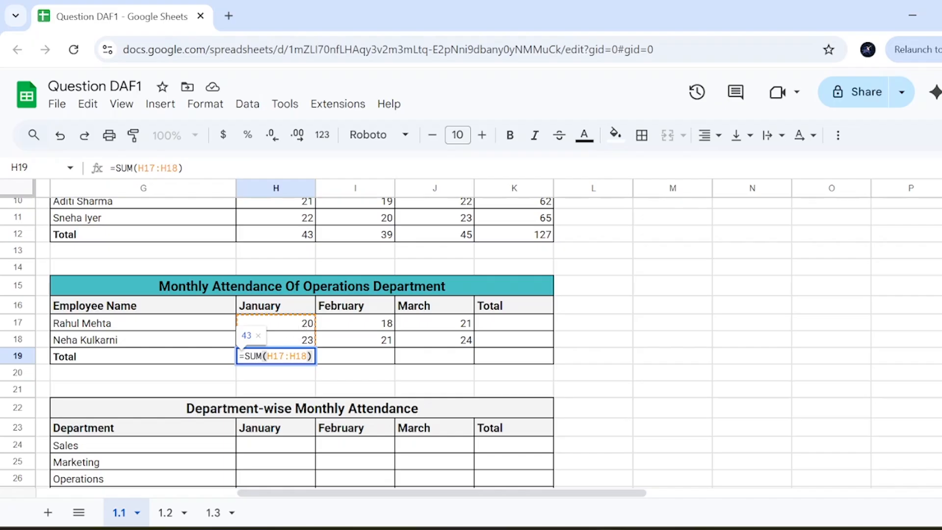
{"action": "left_click", "coordinate": [338, 362]}
{"action": "left_click", "coordinate": [299, 362]}
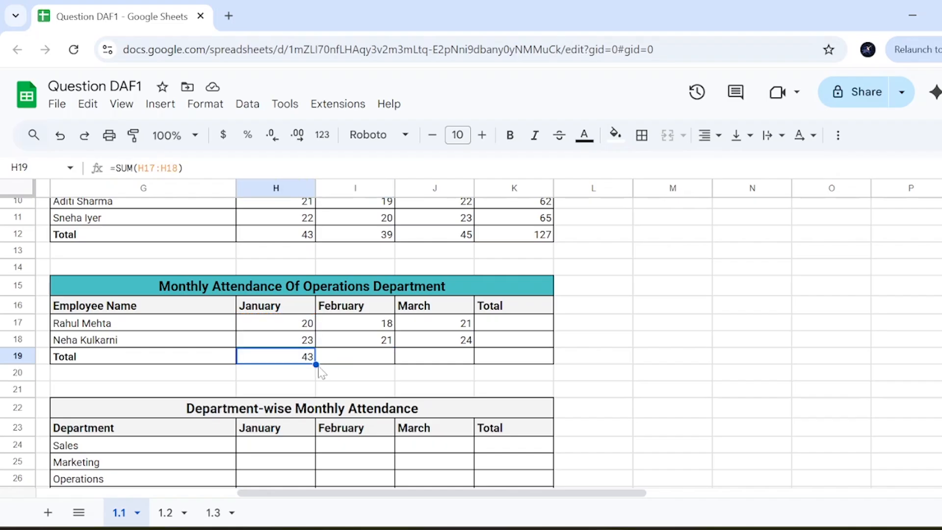
{"action": "left_click_drag", "start_coordinate": [434, 342], "coordinate": [456, 365]}
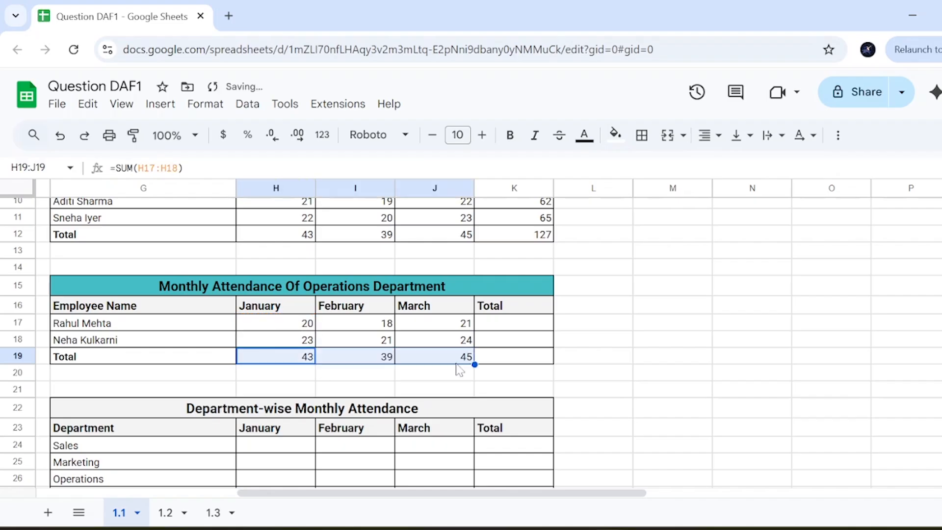
Step: Total the first Operations employee's attendance in K17 with =SUM(H17:J17) and fill it down to K18
{"action": "left_click", "coordinate": [498, 327]}
{"action": "type", "text": "="}
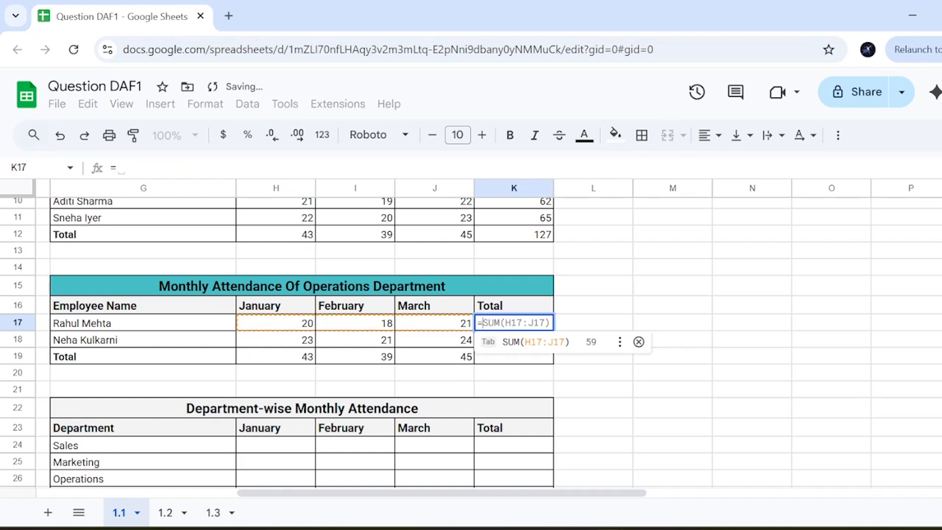
{"action": "left_click", "coordinate": [539, 345]}
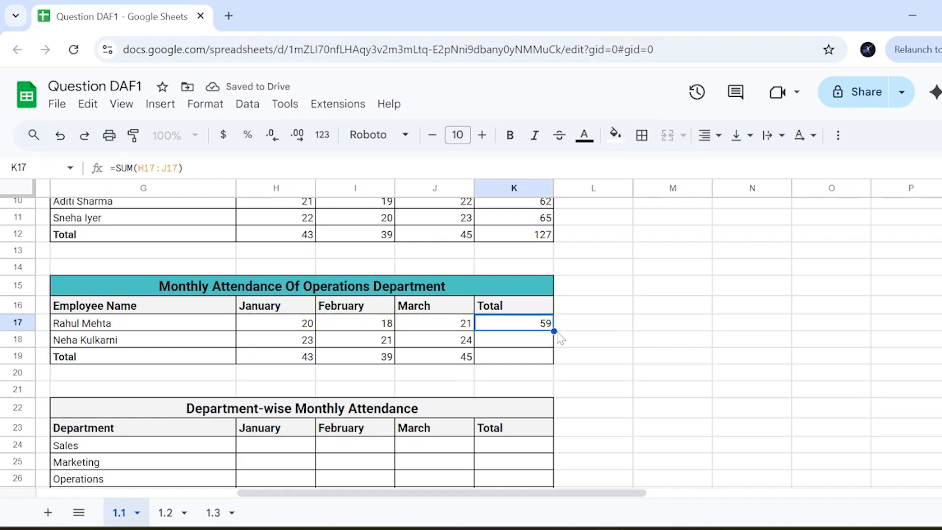
{"action": "left_click_drag", "start_coordinate": [554, 334], "coordinate": [554, 347]}
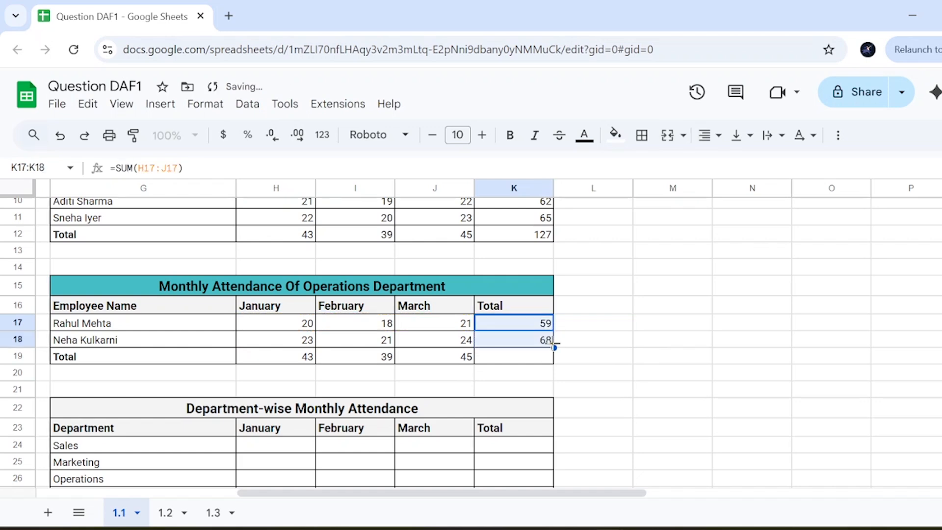
Step: Fill the March total formula from J19 into K19 to get the Operations Department's grand total
{"action": "left_click", "coordinate": [467, 364]}
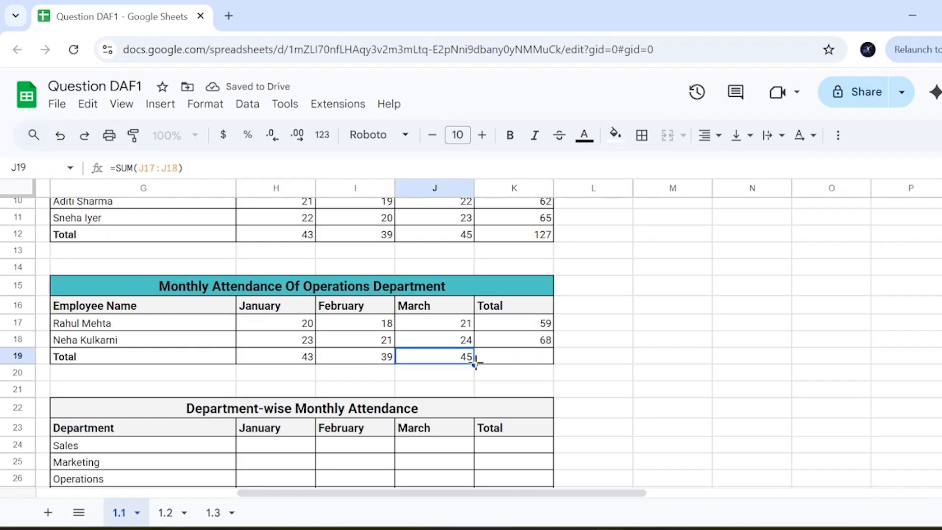
{"action": "left_click_drag", "start_coordinate": [474, 364], "coordinate": [533, 372]}
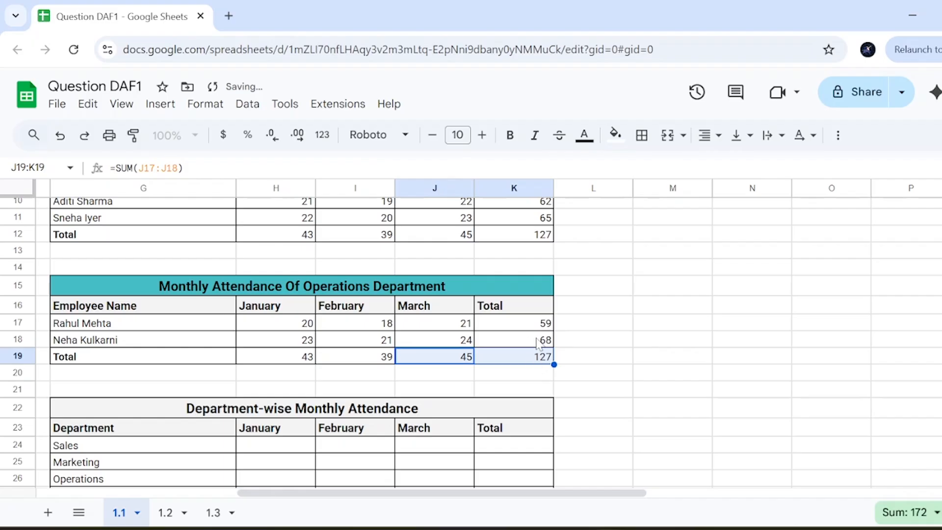
{"action": "left_click", "coordinate": [535, 360]}
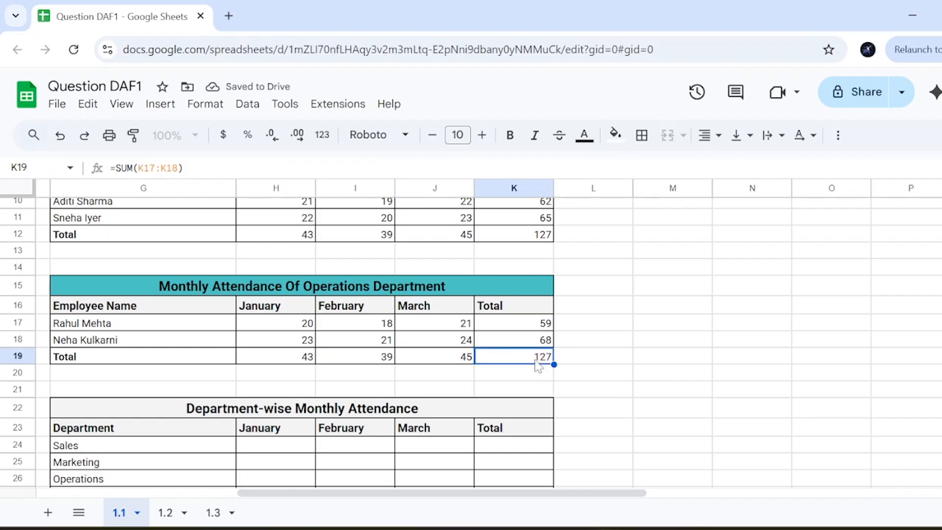
Step: Check the Operations grand total in K19 against the sum of the monthly values in H17:J18
{"action": "left_click_drag", "start_coordinate": [267, 326], "coordinate": [438, 341]}
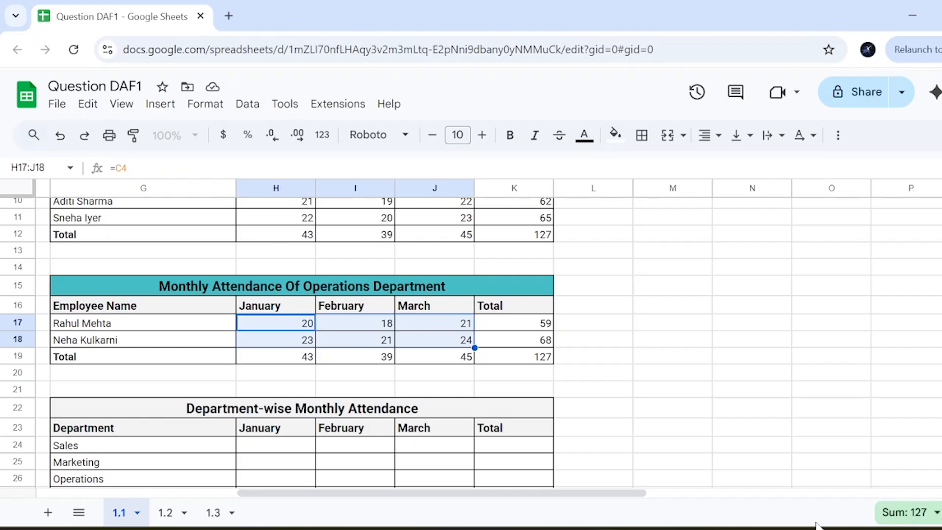
{"action": "left_click_drag", "start_coordinate": [630, 493], "coordinate": [597, 505]}
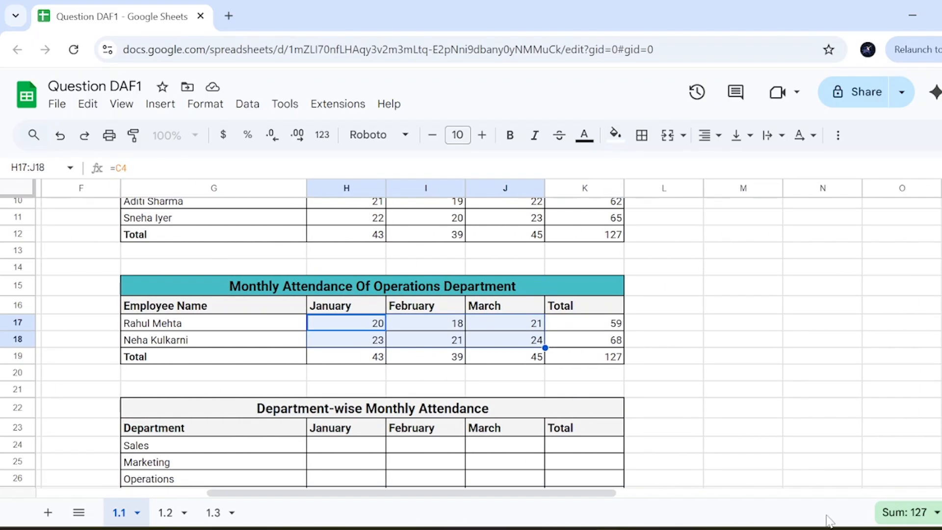
{"action": "left_click", "coordinate": [596, 361]}
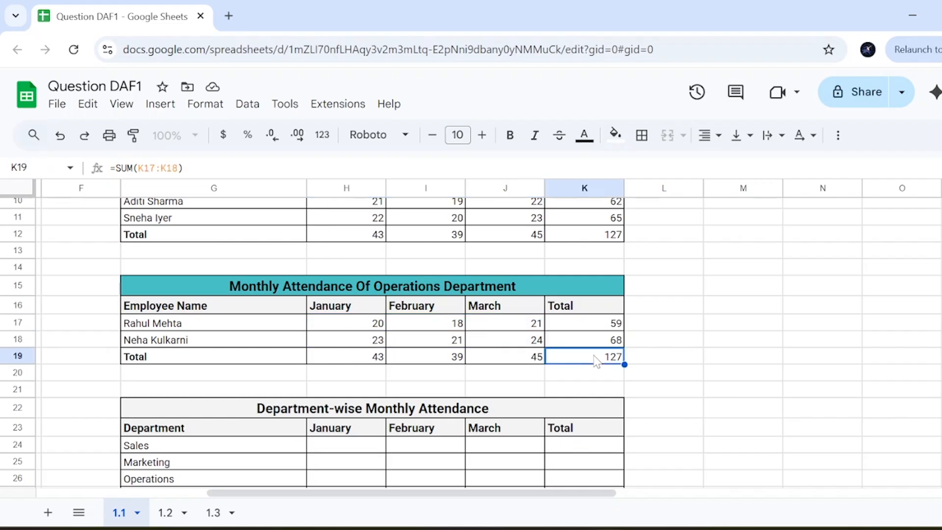
{"action": "left_click_drag", "start_coordinate": [371, 326], "coordinate": [526, 349]}
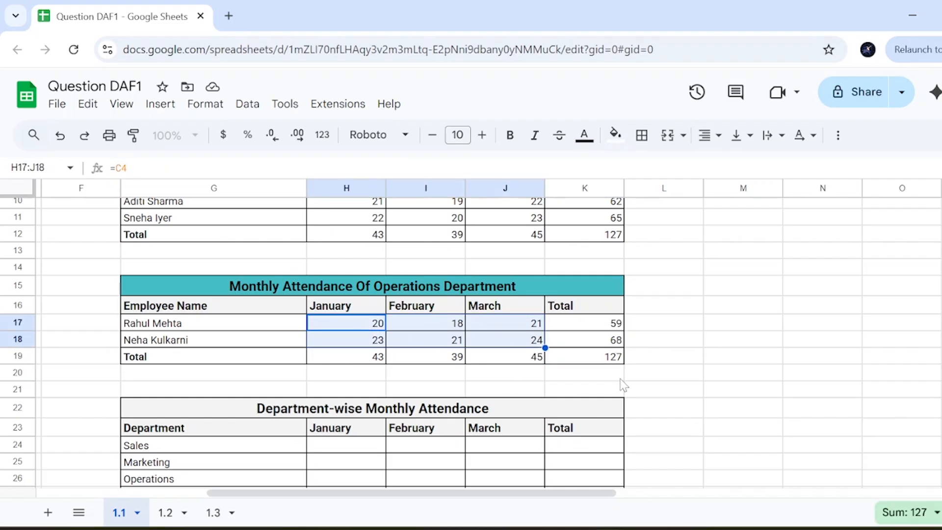
Step: Look over the Sales, Marketing and Operations tables for the totals needed in the Department-wise Monthly Attendance table
{"action": "left_click", "coordinate": [611, 360]}
{"action": "scroll", "coordinate": [407, 419], "scroll_direction": "down", "scroll_amount": 2}
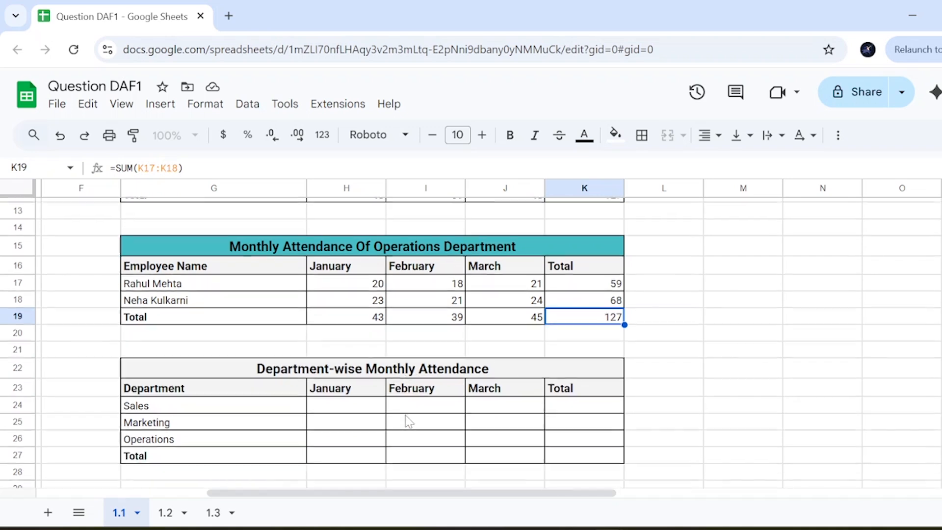
{"action": "left_click", "coordinate": [348, 392]}
{"action": "left_click", "coordinate": [349, 404]}
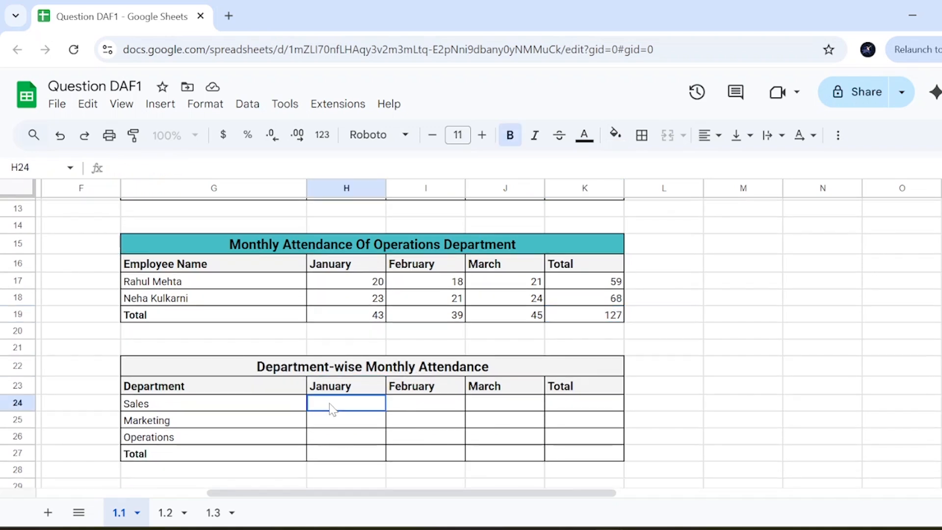
{"action": "scroll", "coordinate": [330, 411], "scroll_direction": "up", "scroll_amount": 3}
{"action": "scroll", "coordinate": [332, 410], "scroll_direction": "down", "scroll_amount": 2}
{"action": "scroll", "coordinate": [331, 410], "scroll_direction": "up", "scroll_amount": 5}
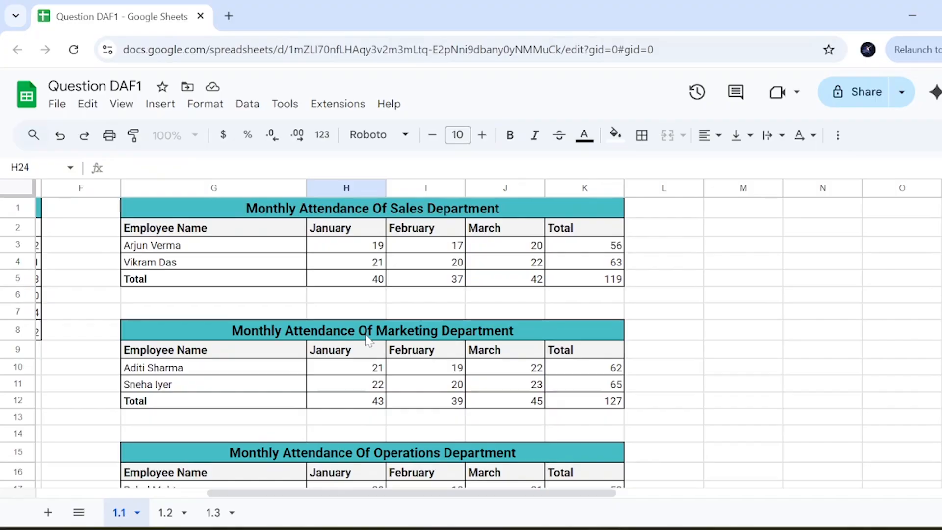
{"action": "scroll", "coordinate": [361, 339], "scroll_direction": "down", "scroll_amount": 3}
{"action": "scroll", "coordinate": [347, 397], "scroll_direction": "down", "scroll_amount": 1}
{"action": "scroll", "coordinate": [350, 399], "scroll_direction": "down", "scroll_amount": 2}
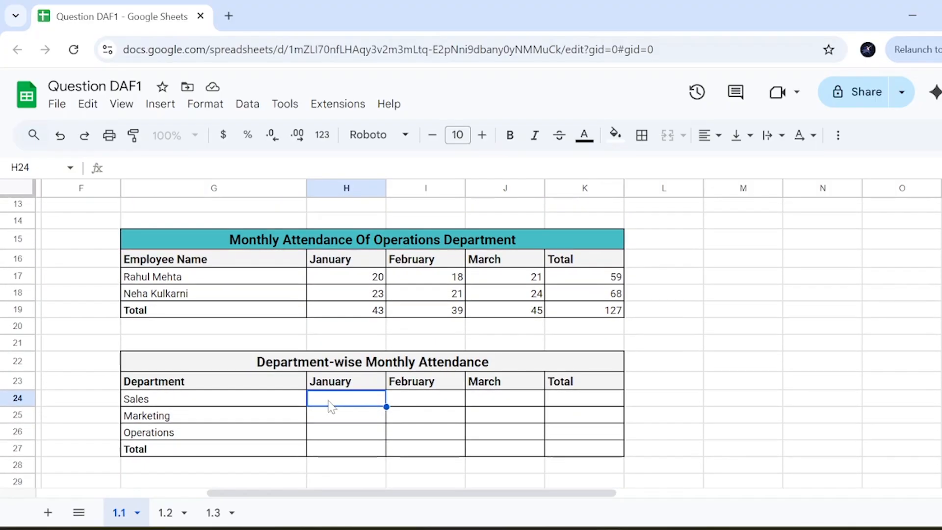
Step: Enter =H12 in H24 as the January reference for the Sales row of the Department-wise table
{"action": "type", "text": "="}
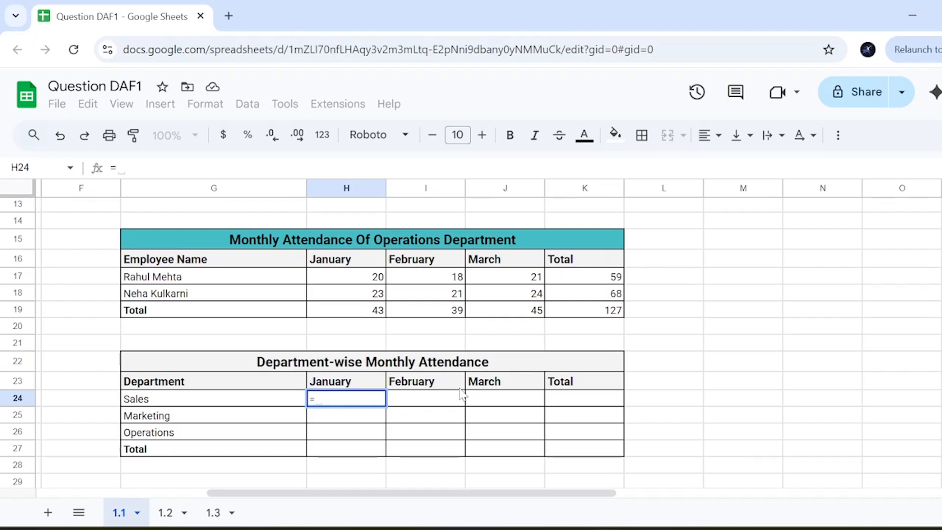
{"action": "scroll", "coordinate": [561, 353], "scroll_direction": "up", "scroll_amount": 5}
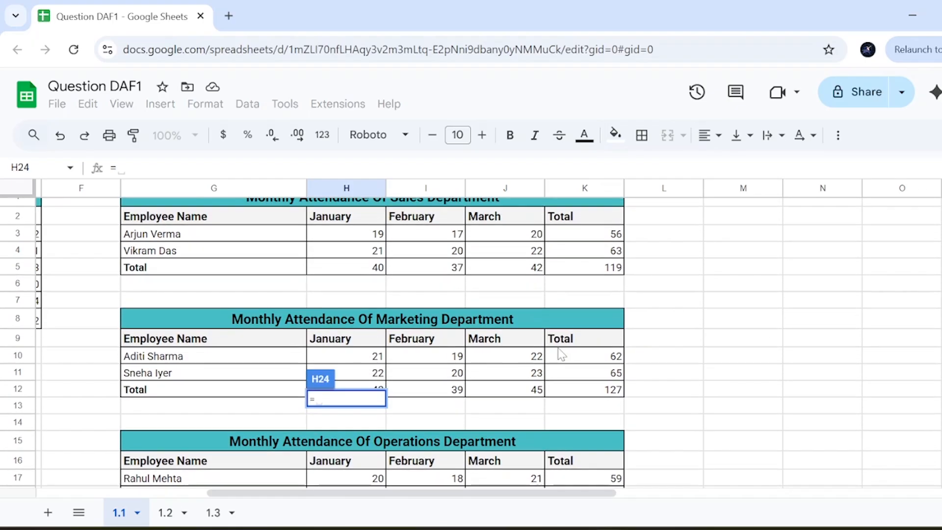
{"action": "scroll", "coordinate": [561, 354], "scroll_direction": "up", "scroll_amount": 2}
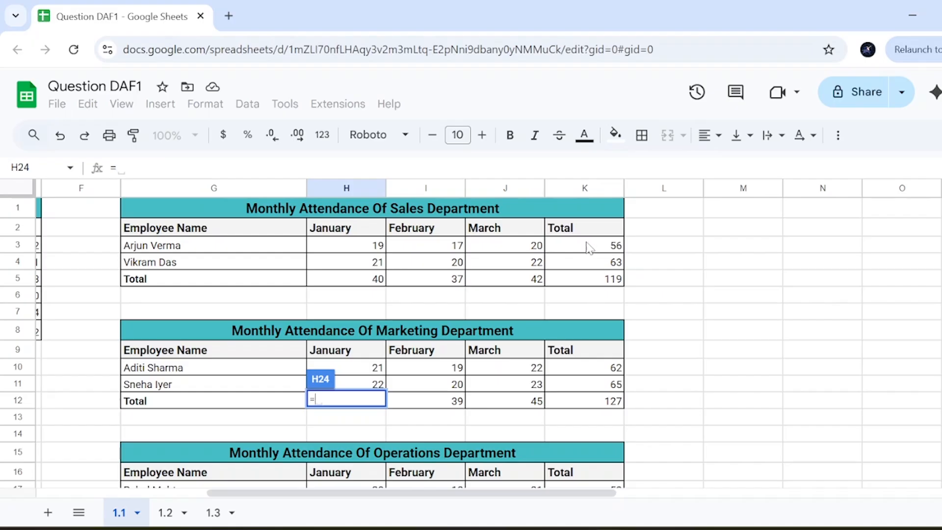
{"action": "scroll", "coordinate": [589, 263], "scroll_direction": "down", "scroll_amount": 3}
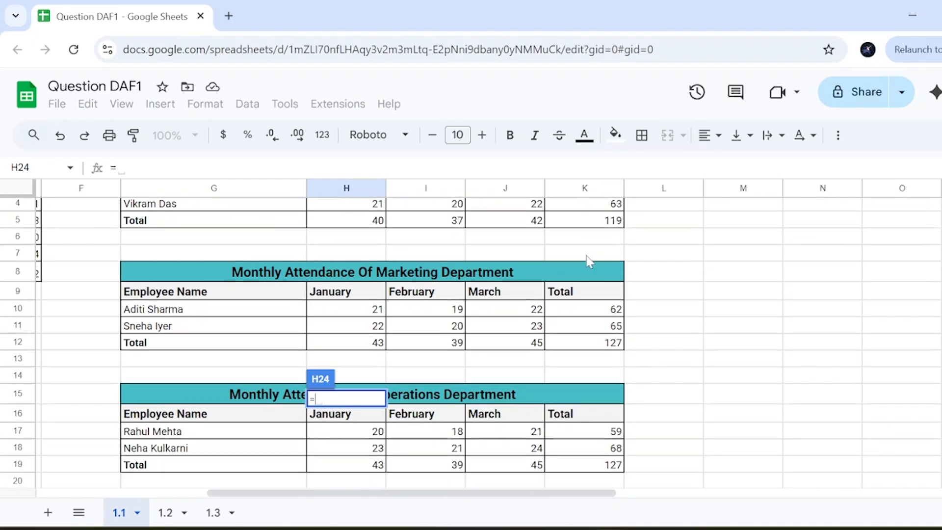
{"action": "scroll", "coordinate": [589, 263], "scroll_direction": "up", "scroll_amount": 1}
{"action": "scroll", "coordinate": [589, 263], "scroll_direction": "down", "scroll_amount": 5}
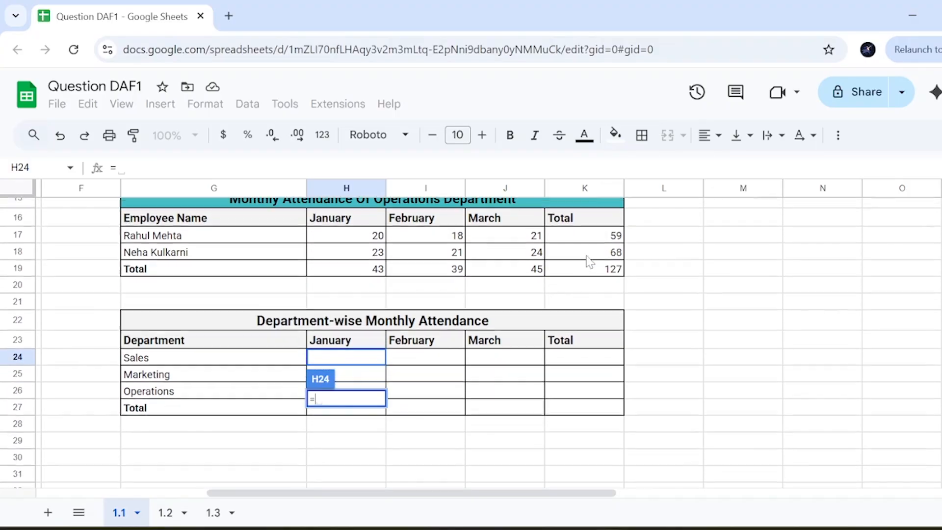
{"action": "scroll", "coordinate": [589, 263], "scroll_direction": "up", "scroll_amount": 3}
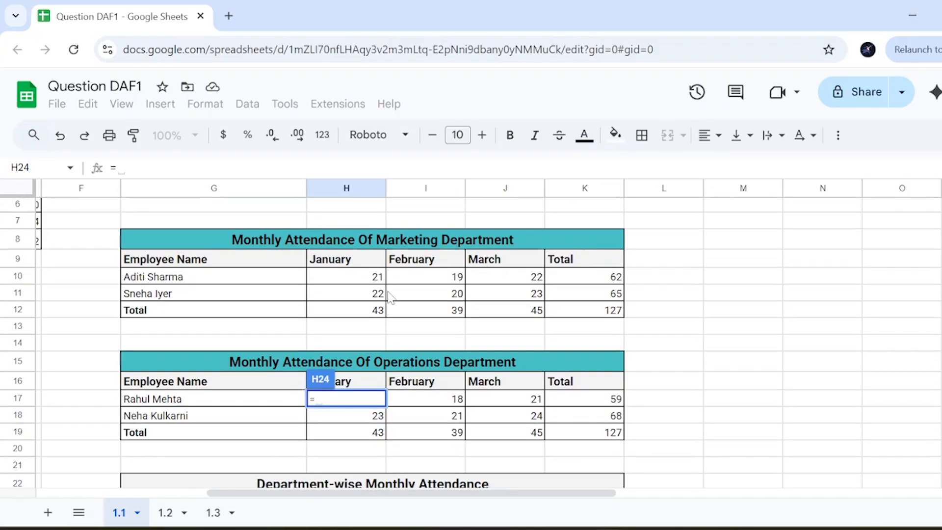
{"action": "left_click", "coordinate": [357, 314]}
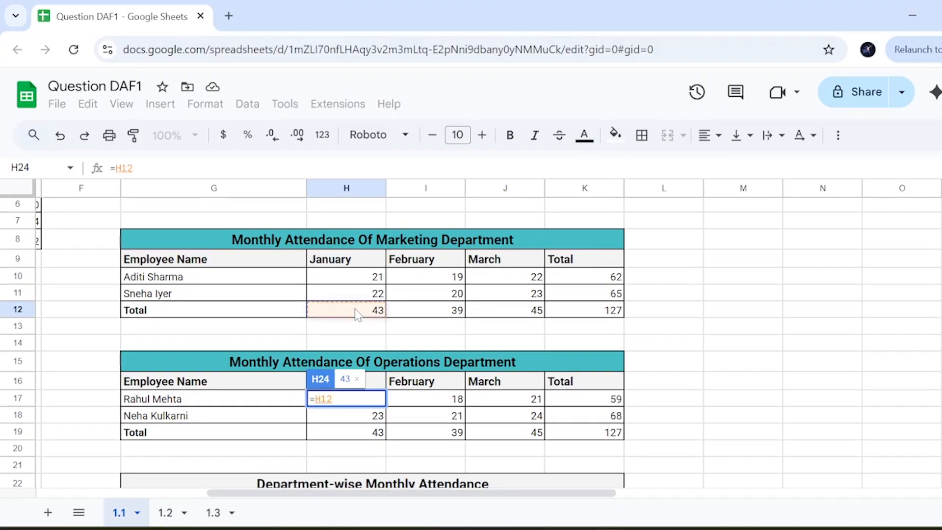
{"action": "scroll", "coordinate": [356, 318], "scroll_direction": "down", "scroll_amount": 1}
{"action": "scroll", "coordinate": [353, 311], "scroll_direction": "down", "scroll_amount": 5}
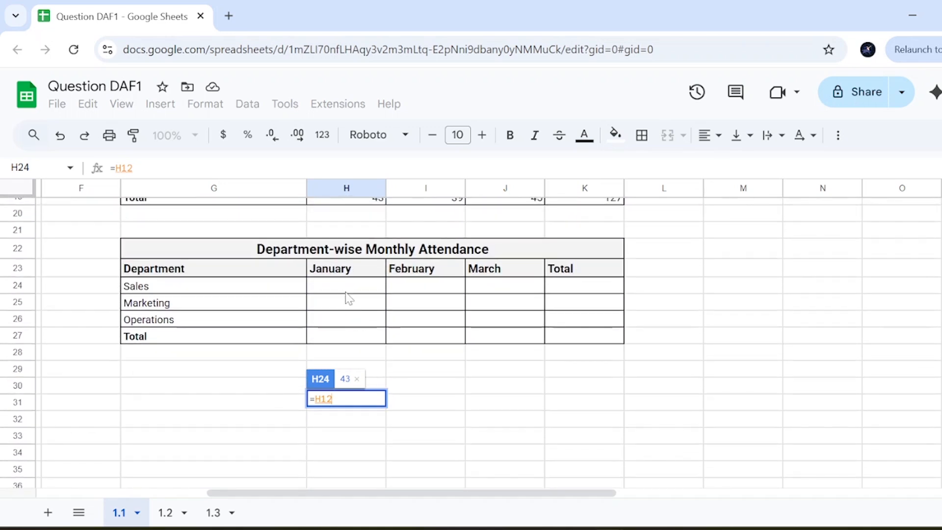
{"action": "key", "text": "Return"}
Step: Change the January reference for Sales in H24 to =H5, the Sales Department's January total
{"action": "left_click", "coordinate": [364, 289]}
{"action": "key", "text": "Return"}
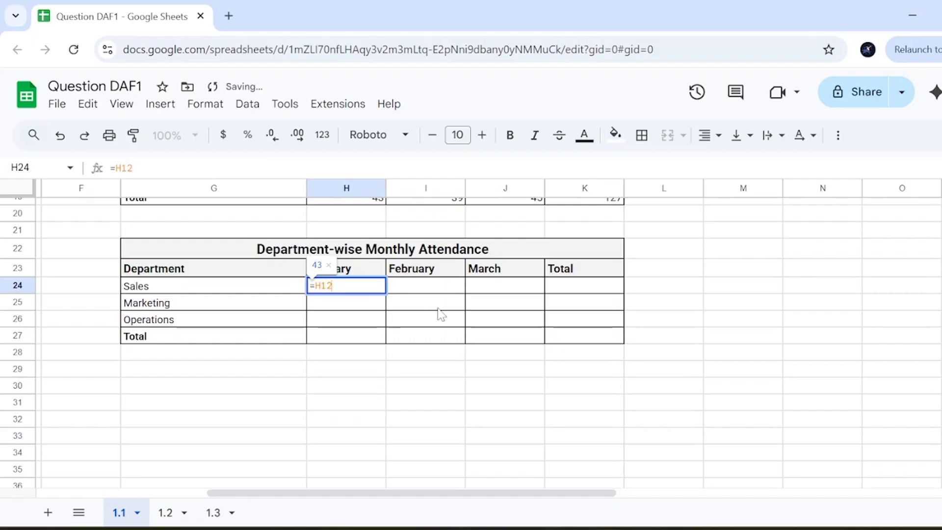
{"action": "scroll", "coordinate": [448, 314], "scroll_direction": "up", "scroll_amount": 4}
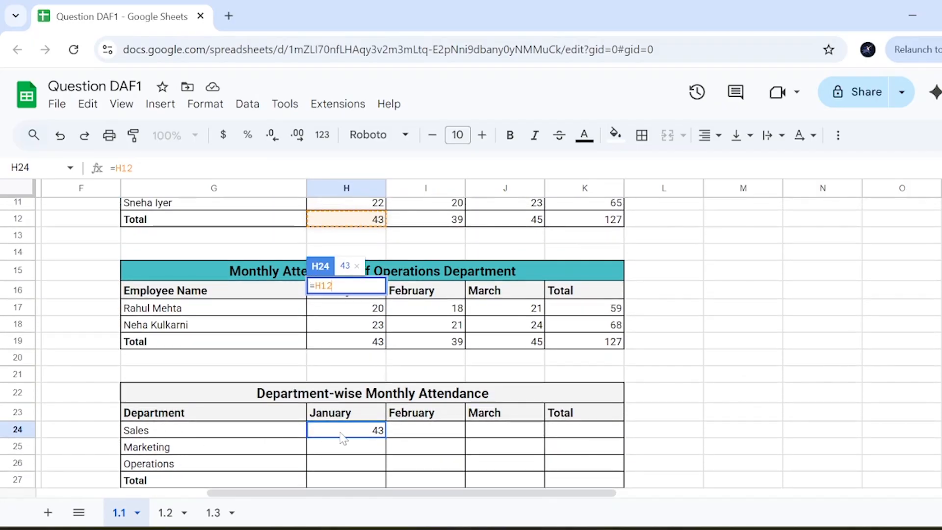
{"action": "scroll", "coordinate": [361, 392], "scroll_direction": "up", "scroll_amount": 3}
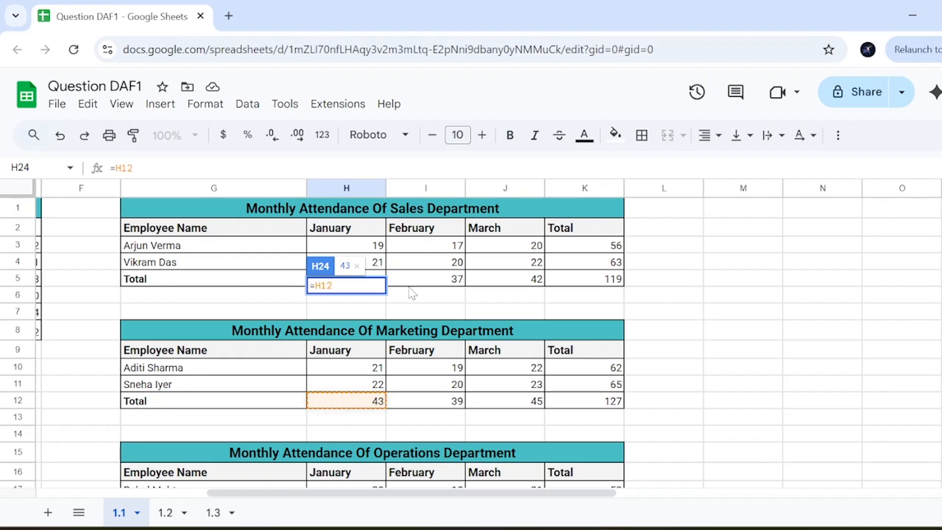
{"action": "key", "text": "BackSpace"}
{"action": "key", "text": "BackSpace"}
{"action": "key", "text": "BackSpace"}
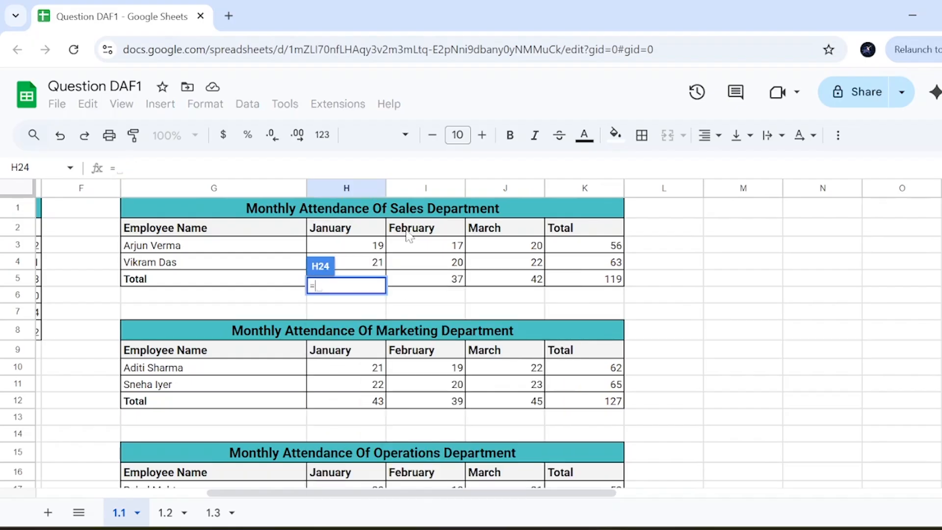
{"action": "scroll", "coordinate": [406, 235], "scroll_direction": "down", "scroll_amount": 1}
{"action": "left_click", "coordinate": [367, 251]}
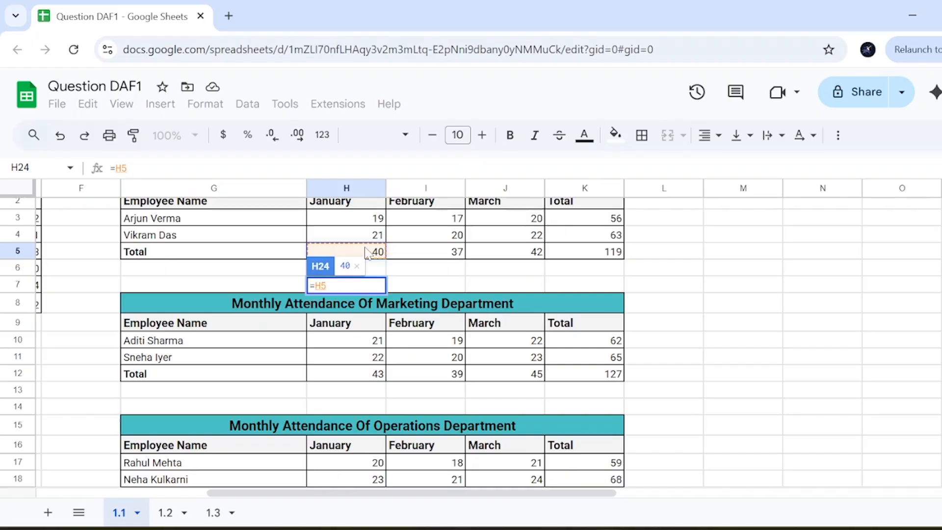
{"action": "key", "text": "Return"}
Step: Fill the Sales reference from H24 across the February and March columns to J24
{"action": "scroll", "coordinate": [393, 303], "scroll_direction": "down", "scroll_amount": 2}
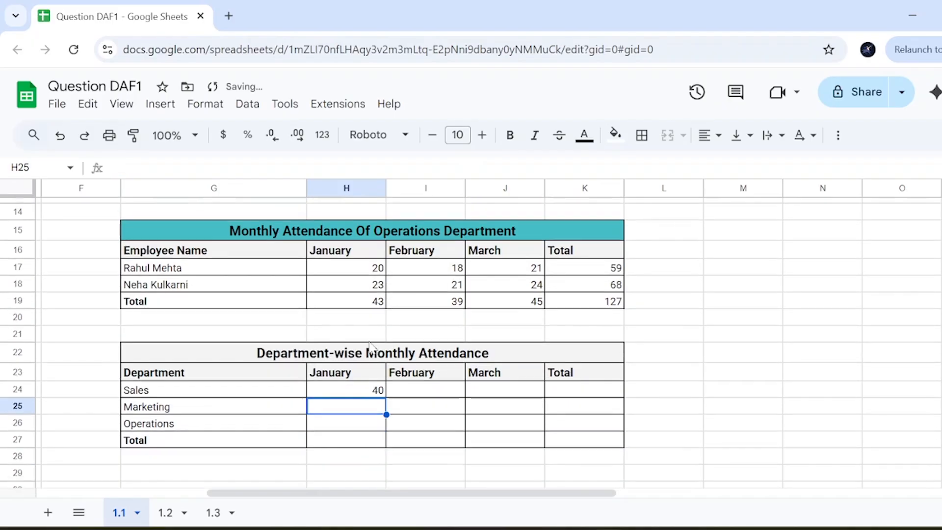
{"action": "left_click", "coordinate": [352, 391]}
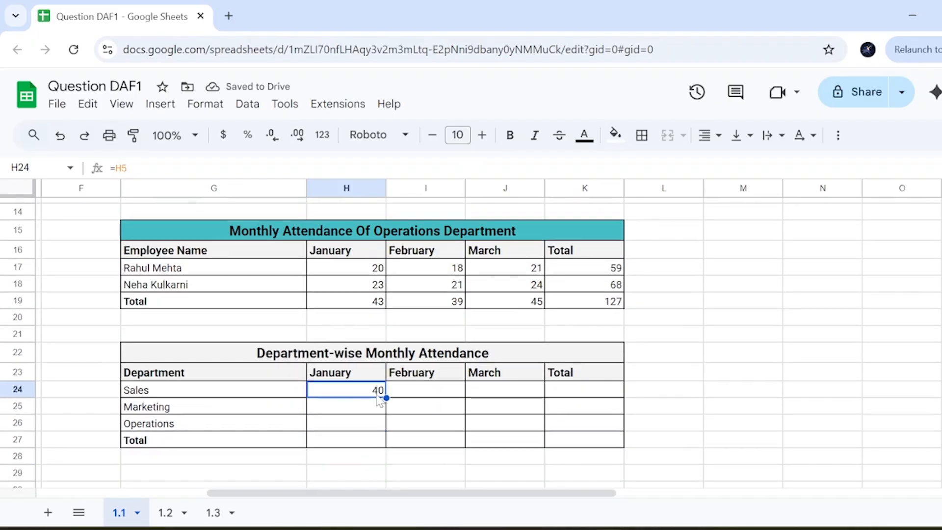
{"action": "left_click_drag", "start_coordinate": [387, 398], "coordinate": [521, 404]}
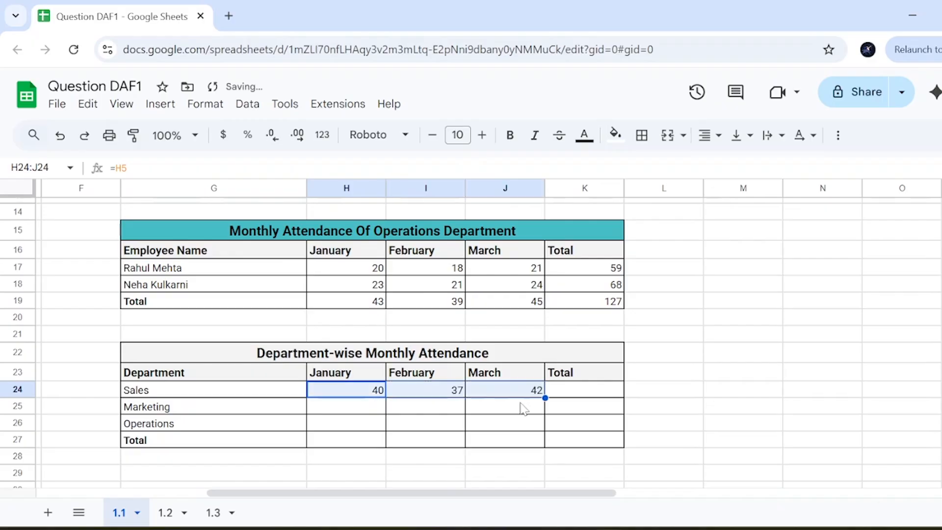
Step: Check which cell in the Sales Department table the March formula in J24 refers to
{"action": "left_click", "coordinate": [517, 397]}
{"action": "double_click", "coordinate": [519, 401]}
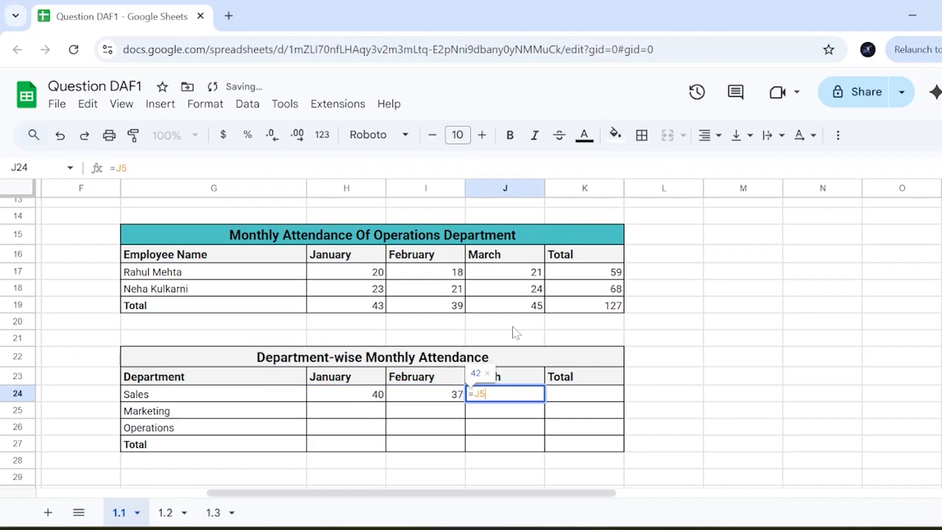
{"action": "scroll", "coordinate": [507, 322], "scroll_direction": "up", "scroll_amount": 5}
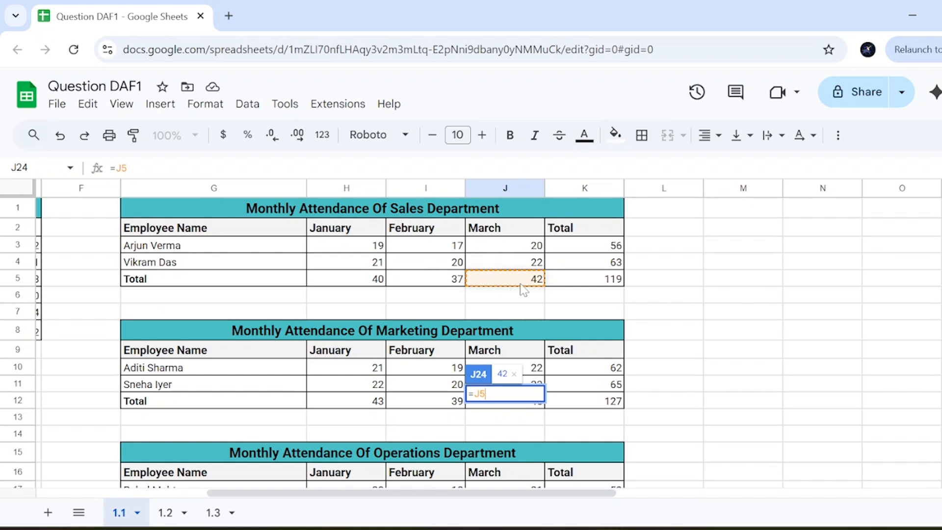
{"action": "scroll", "coordinate": [521, 287], "scroll_direction": "down", "scroll_amount": 1}
{"action": "scroll", "coordinate": [523, 287], "scroll_direction": "down", "scroll_amount": 6}
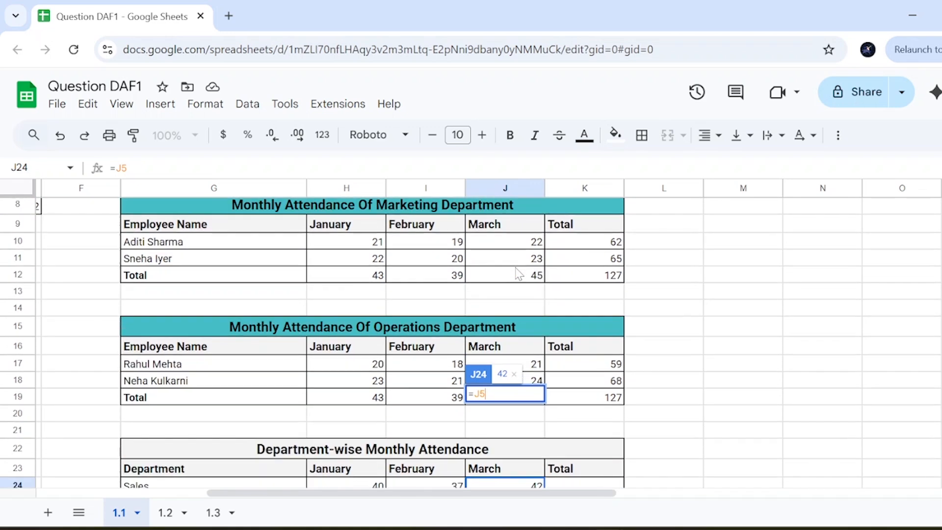
{"action": "key", "text": "Return"}
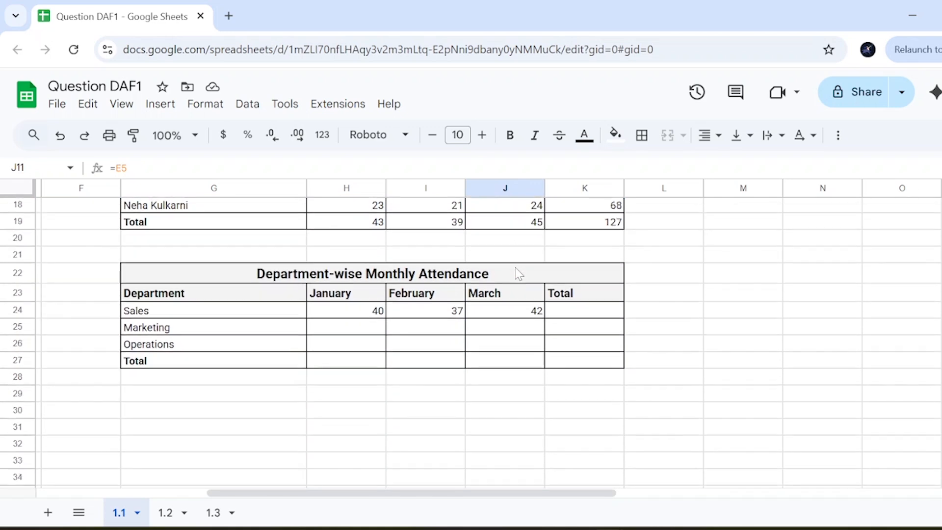
Step: Reference the Marketing Department's January total in H25 with =H12 and fill it across to J25
{"action": "left_click", "coordinate": [338, 329]}
{"action": "type", "text": "="}
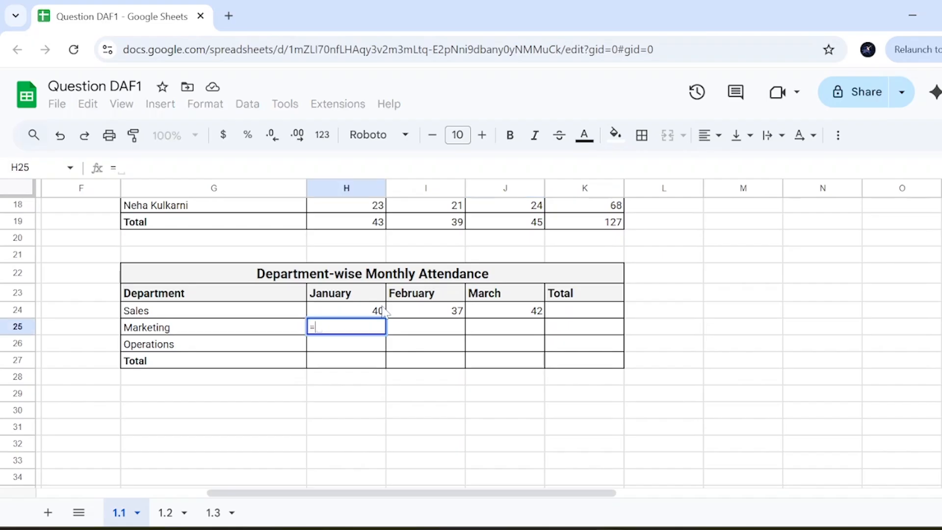
{"action": "scroll", "coordinate": [411, 305], "scroll_direction": "up", "scroll_amount": 3}
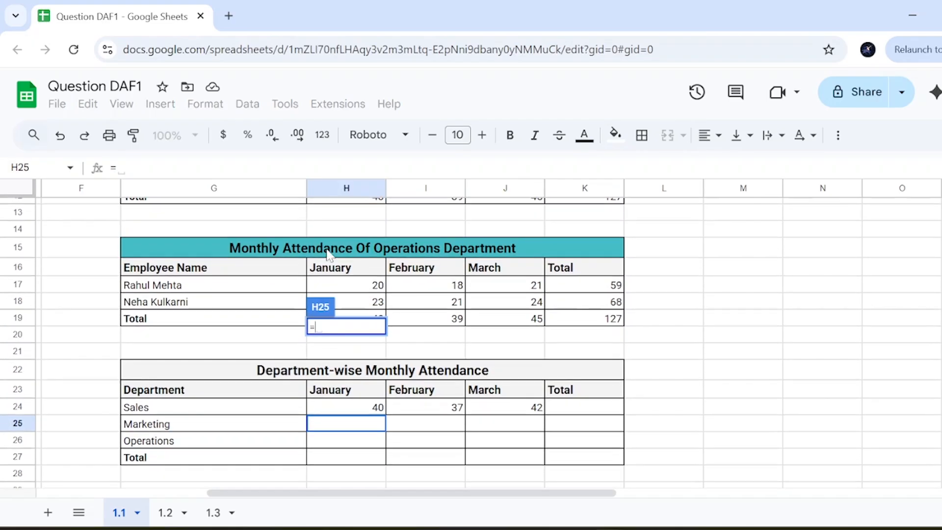
{"action": "scroll", "coordinate": [393, 275], "scroll_direction": "up", "scroll_amount": 3}
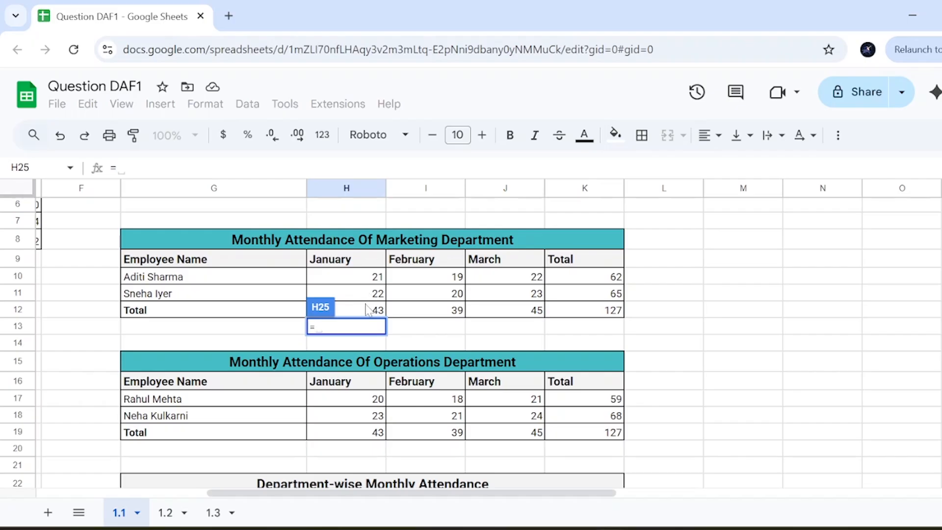
{"action": "left_click", "coordinate": [369, 309]}
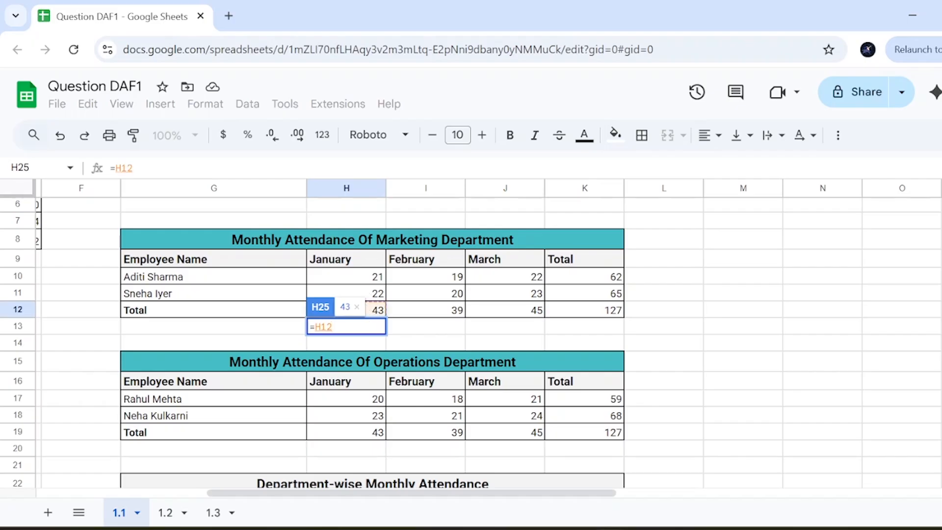
{"action": "key", "text": "Return"}
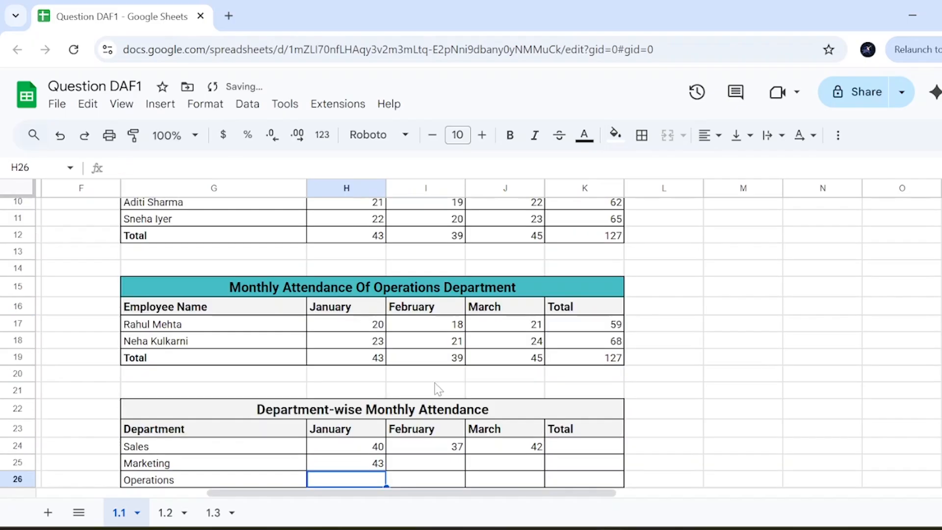
{"action": "scroll", "coordinate": [439, 389], "scroll_direction": "down", "scroll_amount": 2}
{"action": "left_click", "coordinate": [369, 407]}
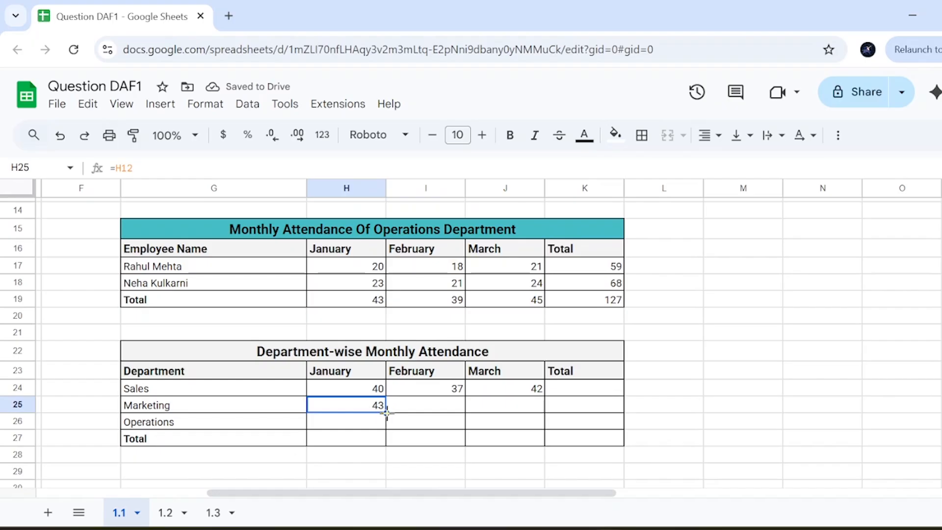
{"action": "left_click_drag", "start_coordinate": [513, 406], "coordinate": [524, 414]}
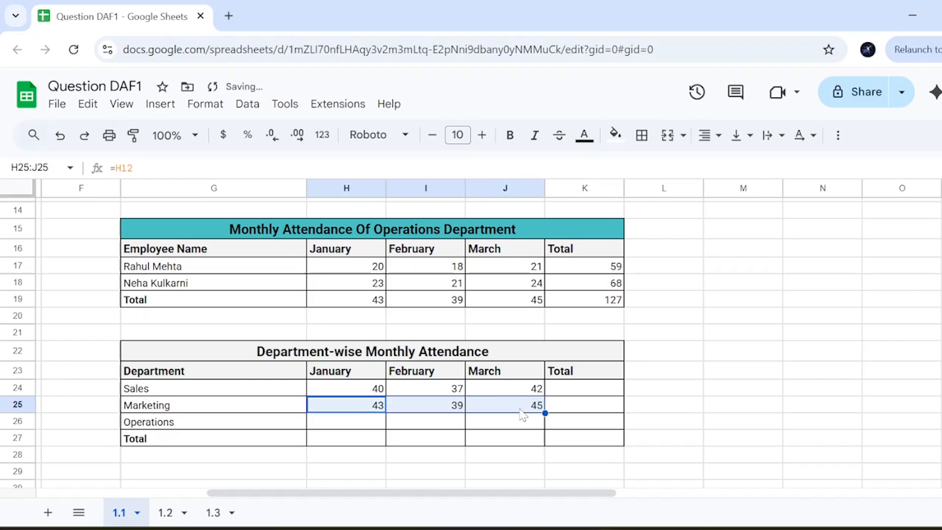
Step: Reference the Operations Department's January total in H26 with =H19
{"action": "left_click", "coordinate": [364, 428]}
{"action": "type", "text": "="}
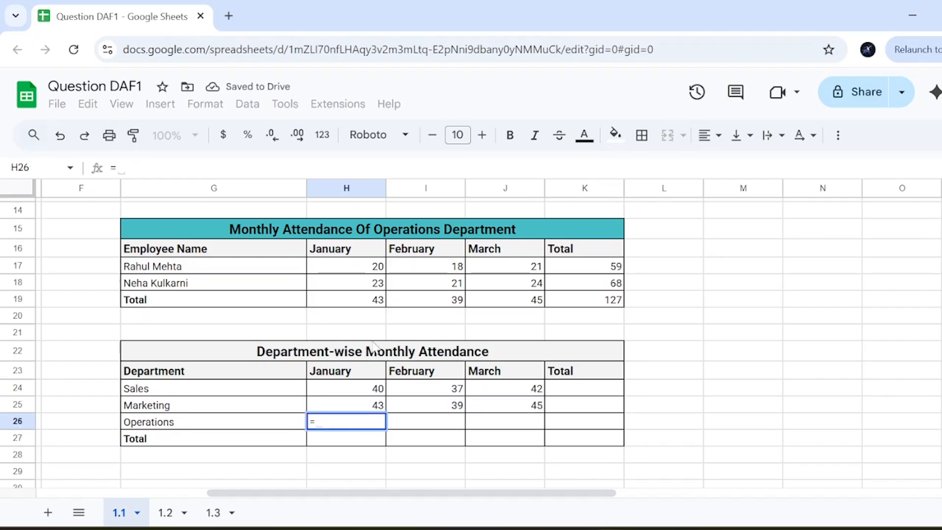
{"action": "scroll", "coordinate": [373, 343], "scroll_direction": "up", "scroll_amount": 1}
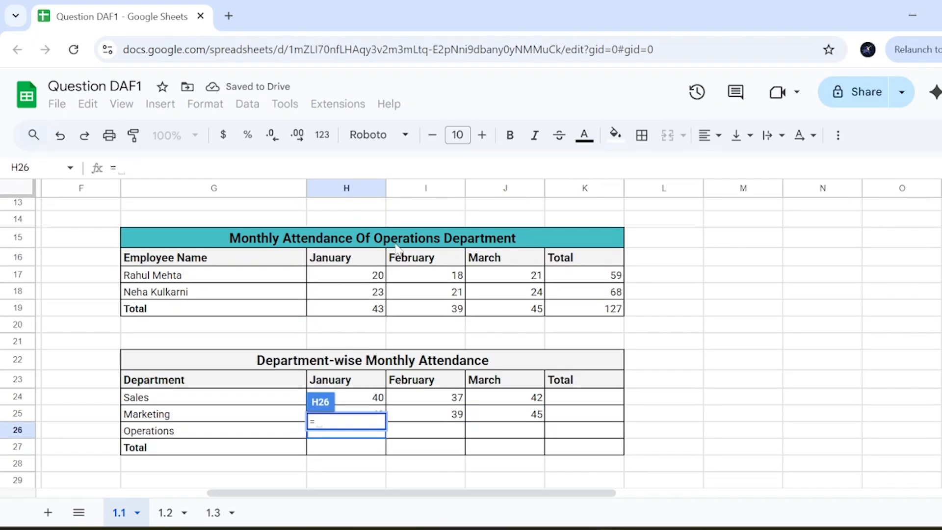
{"action": "left_click", "coordinate": [369, 310]}
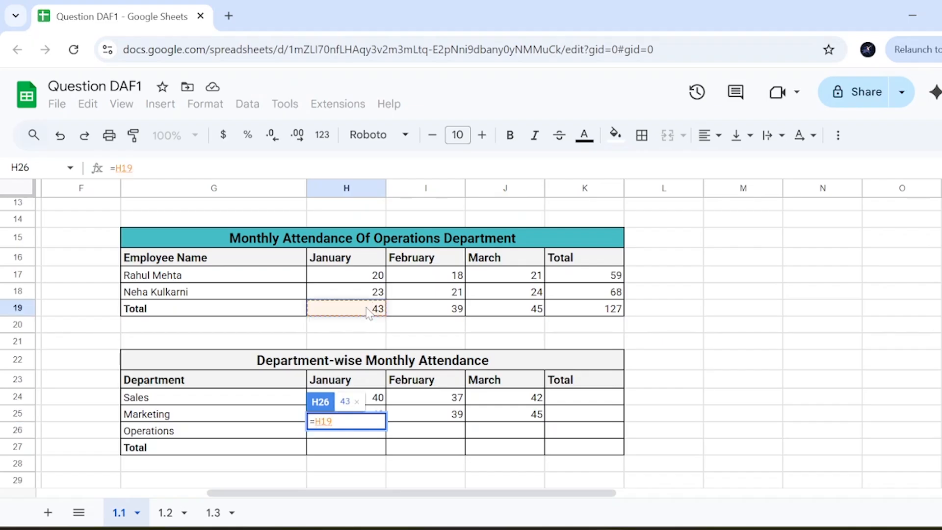
{"action": "key", "text": "Return"}
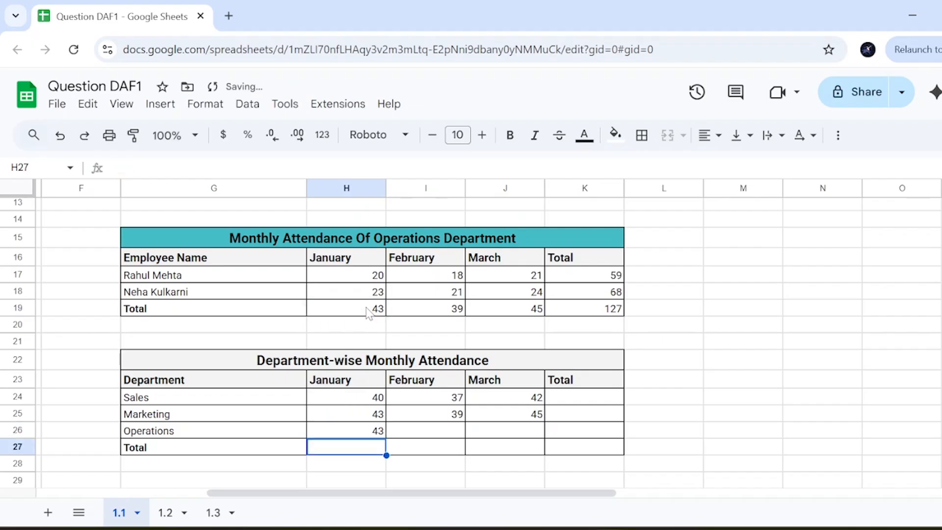
Step: Fill the Operations reference from H26 across the February and March columns to J26
{"action": "left_click", "coordinate": [383, 434]}
{"action": "left_click_drag", "start_coordinate": [386, 438], "coordinate": [540, 444]}
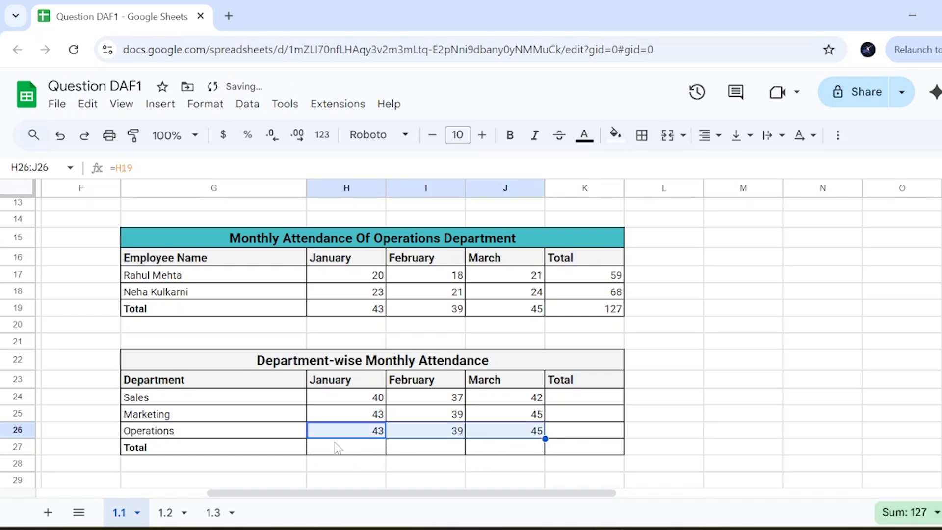
Step: Total the January column of the Department-wise table in H27 with =sum(H24:H26) and fill it across to J27
{"action": "left_click", "coordinate": [351, 451]}
{"action": "type", "text": "="}
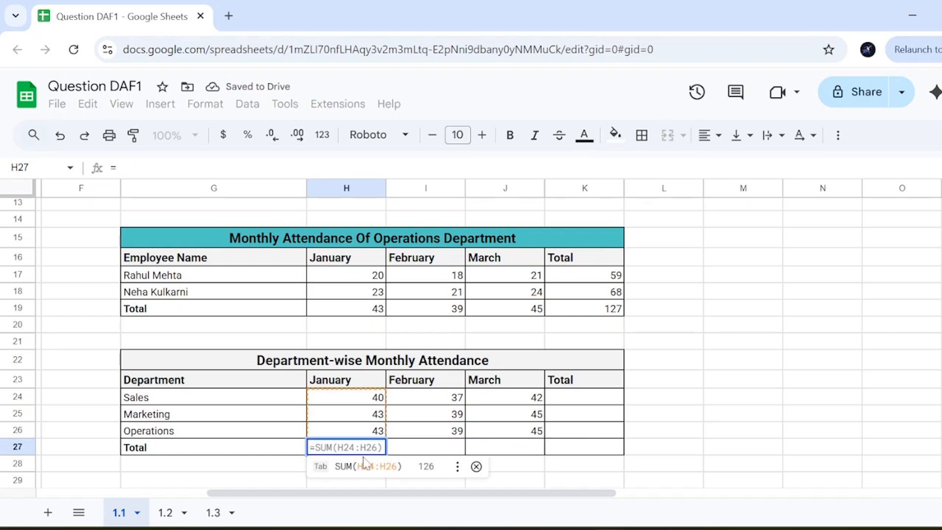
{"action": "type", "text": "s"}
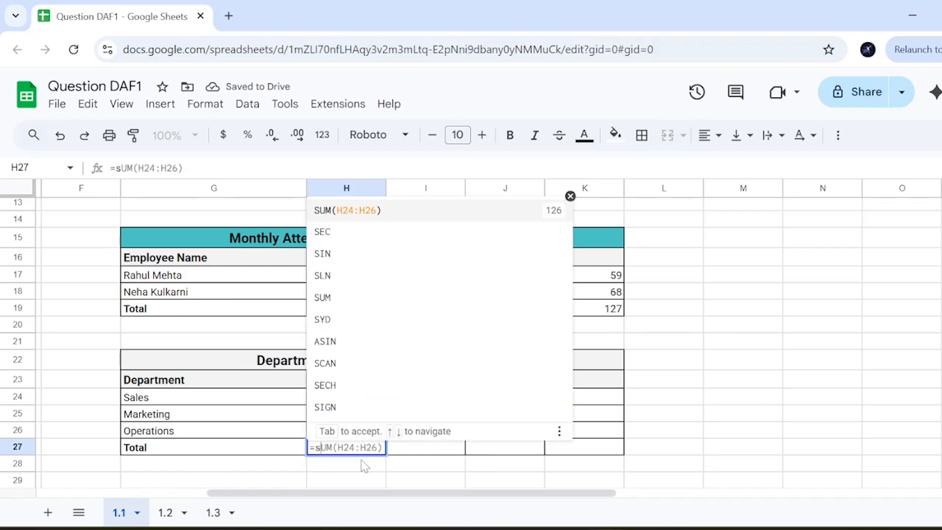
{"action": "type", "text": "um("}
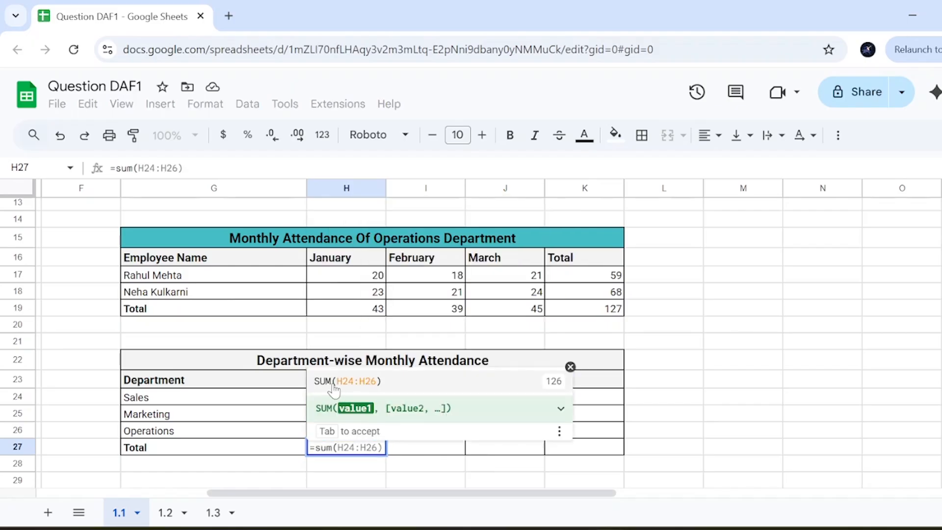
{"action": "left_click", "coordinate": [570, 367]}
{"action": "left_click_drag", "start_coordinate": [351, 401], "coordinate": [353, 428]}
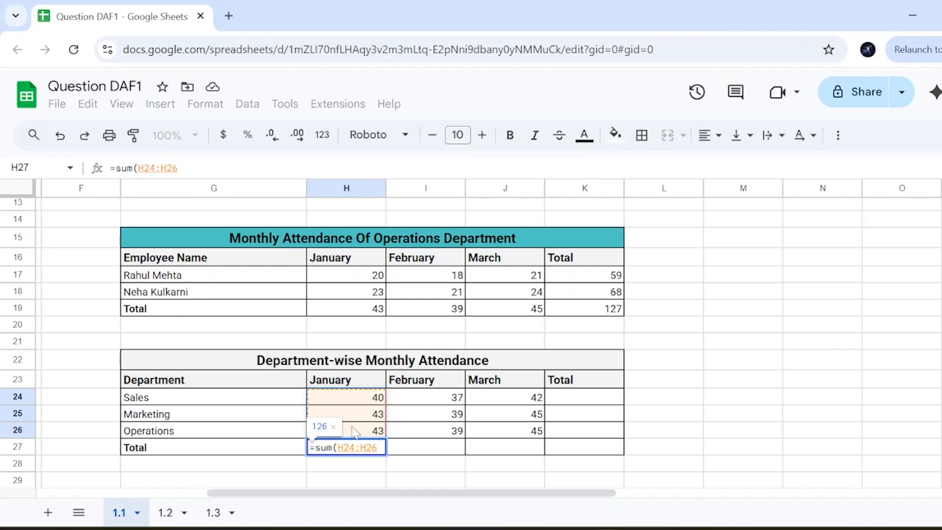
{"action": "type", "text": ")"}
{"action": "key", "text": "Return"}
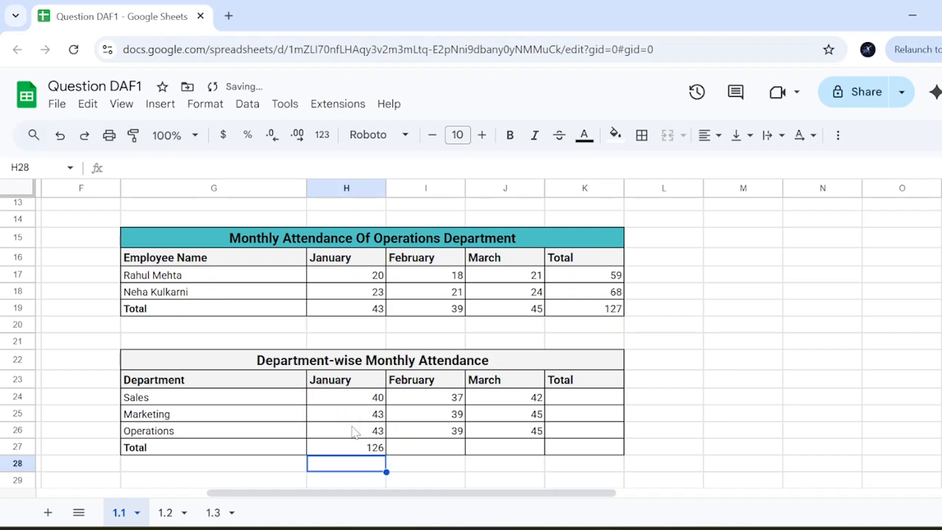
{"action": "left_click", "coordinate": [383, 452]}
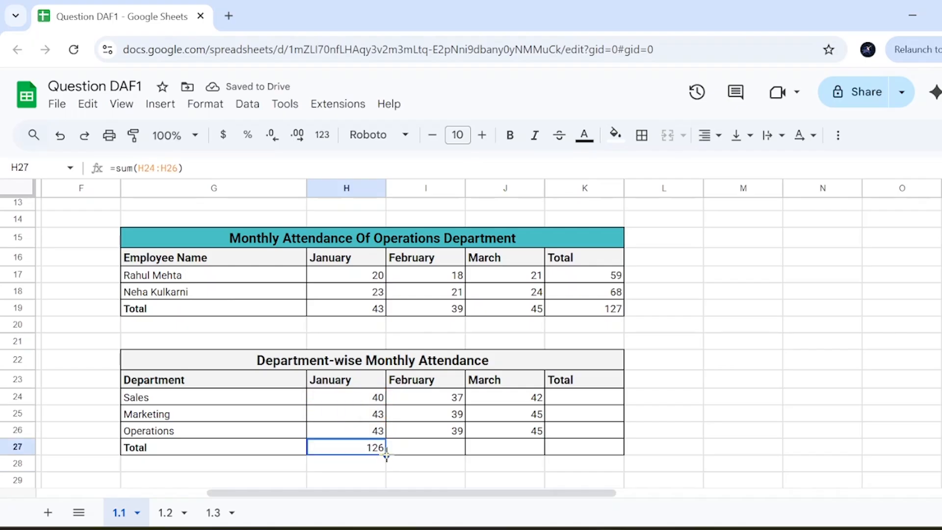
{"action": "left_click_drag", "start_coordinate": [387, 456], "coordinate": [534, 454]}
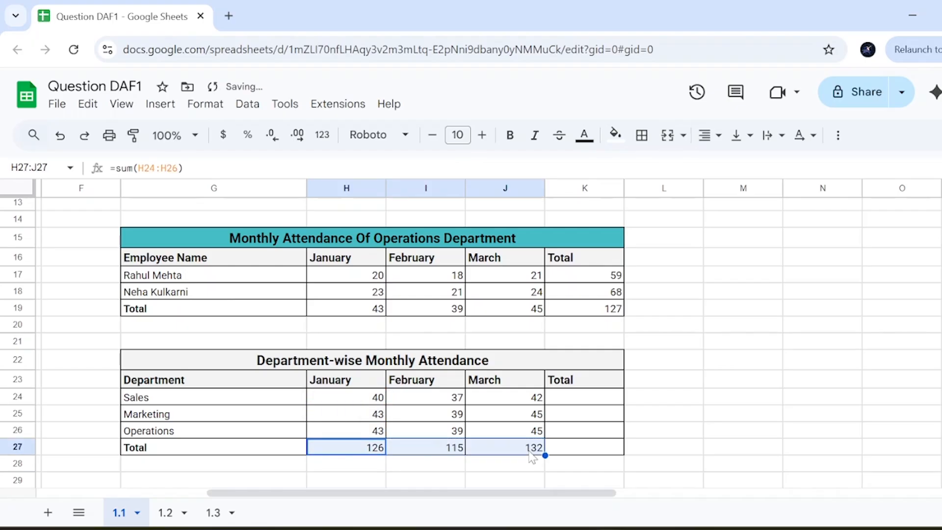
Step: Total the Sales row in K24 with =sum(H24:J24) and fill it down to the Operations row in K26
{"action": "left_click", "coordinate": [582, 399]}
{"action": "type", "text": "=si"}
{"action": "key", "text": "BackSpace"}
{"action": "type", "text": "um("}
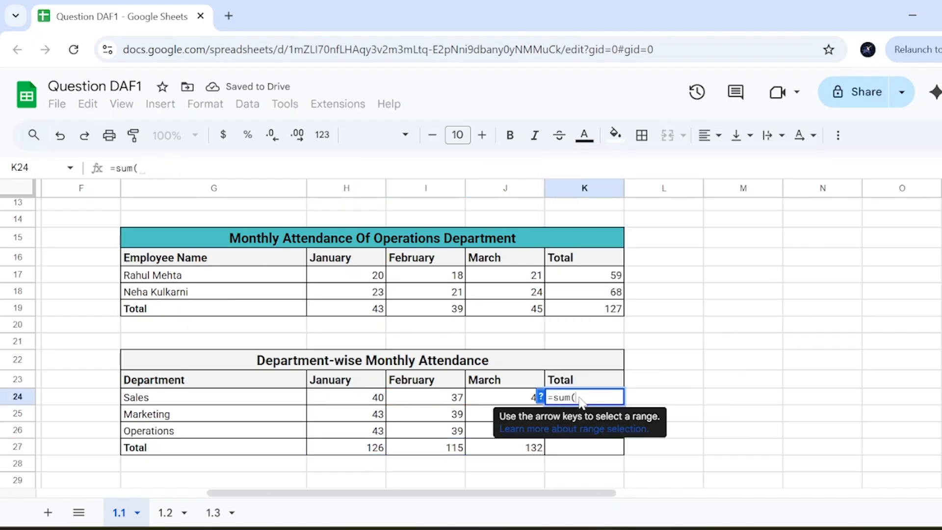
{"action": "left_click", "coordinate": [370, 400]}
{"action": "left_click_drag", "start_coordinate": [393, 402], "coordinate": [508, 399]}
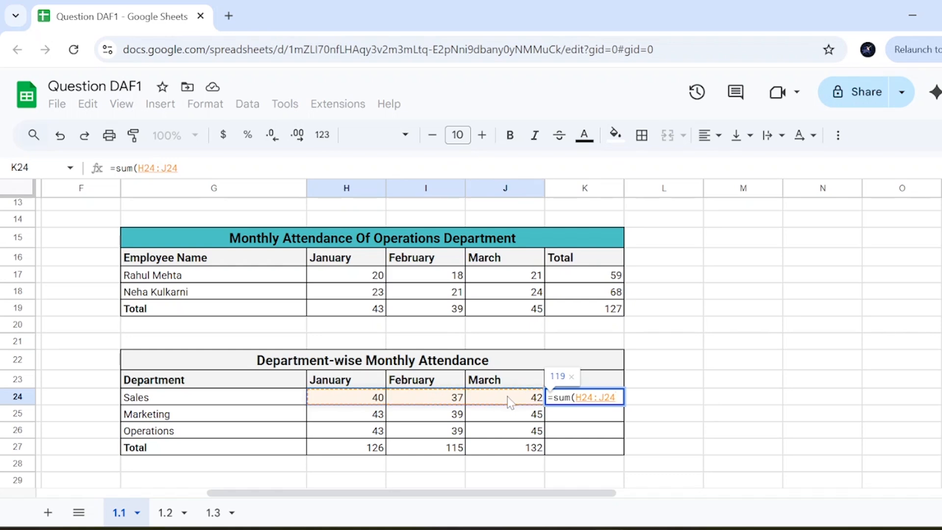
{"action": "type", "text": ")"}
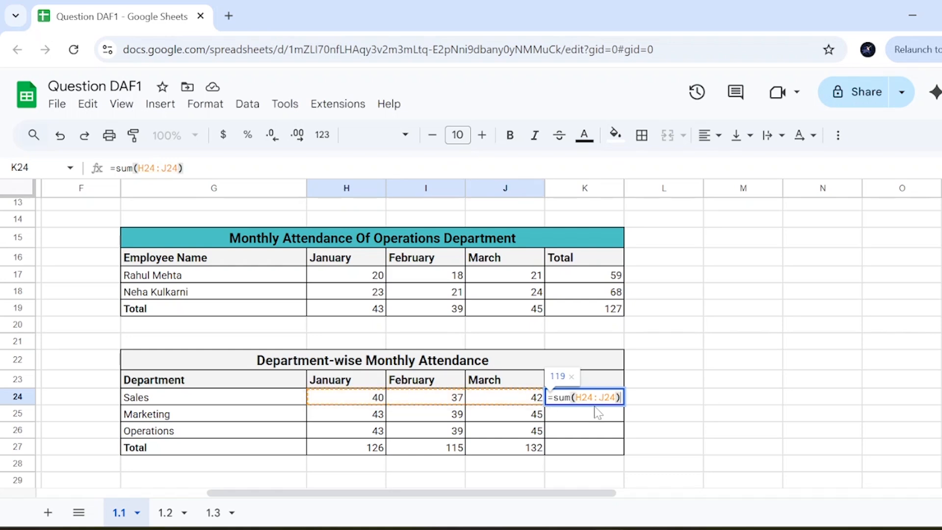
{"action": "key", "text": "Return"}
{"action": "left_click", "coordinate": [601, 401]}
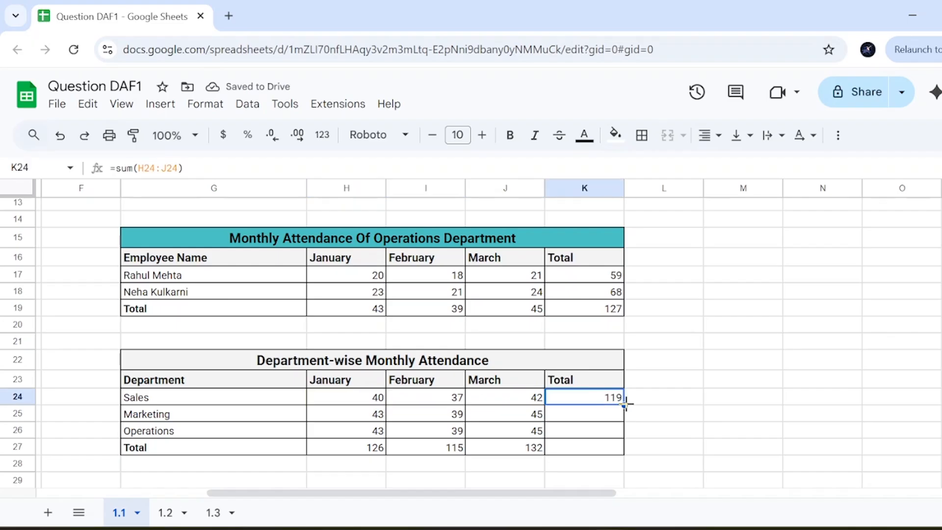
{"action": "left_click_drag", "start_coordinate": [624, 405], "coordinate": [619, 434]}
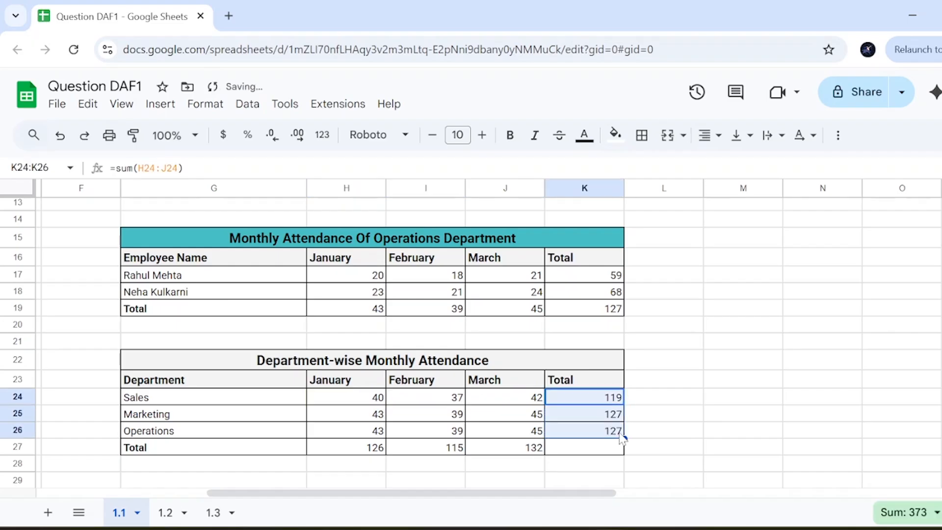
Step: Fill the March total formula from J27 into K27 to get the grand total of the Department-wise table
{"action": "left_click", "coordinate": [538, 452]}
{"action": "left_click_drag", "start_coordinate": [545, 456], "coordinate": [605, 450]}
{"action": "left_click", "coordinate": [600, 431]}
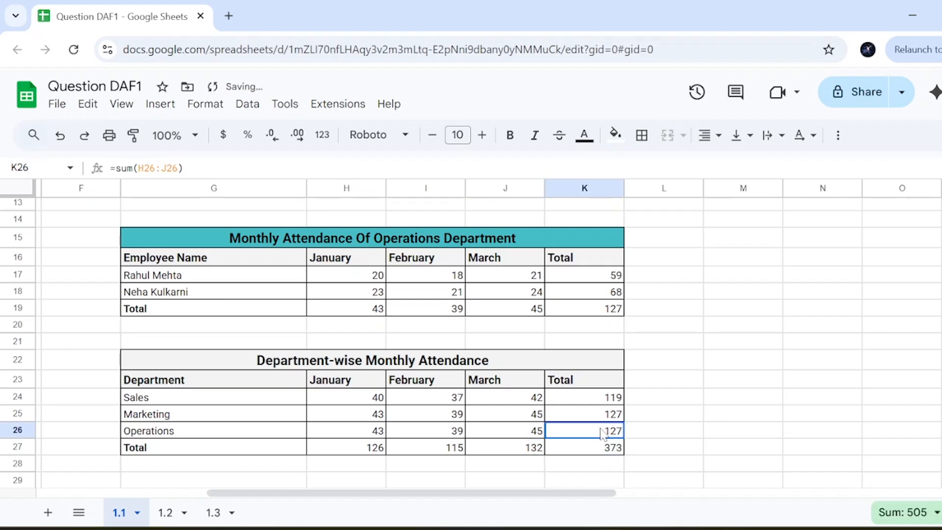
Step: Check the January department values and the sum formulas across the Total row from H27 to K27
{"action": "left_click_drag", "start_coordinate": [264, 404], "coordinate": [314, 415]}
{"action": "left_click", "coordinate": [294, 449]}
{"action": "left_click_drag", "start_coordinate": [297, 449], "coordinate": [374, 448]}
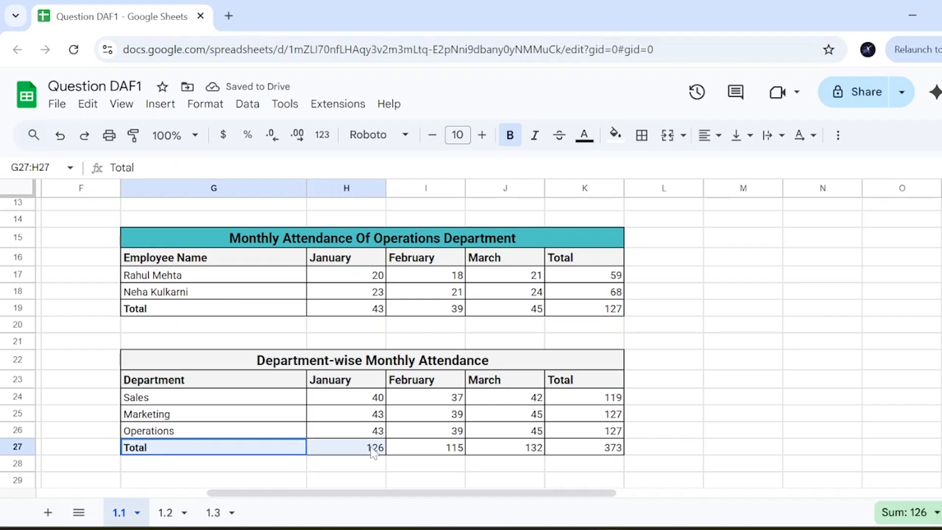
{"action": "left_click_drag", "start_coordinate": [346, 398], "coordinate": [348, 434]}
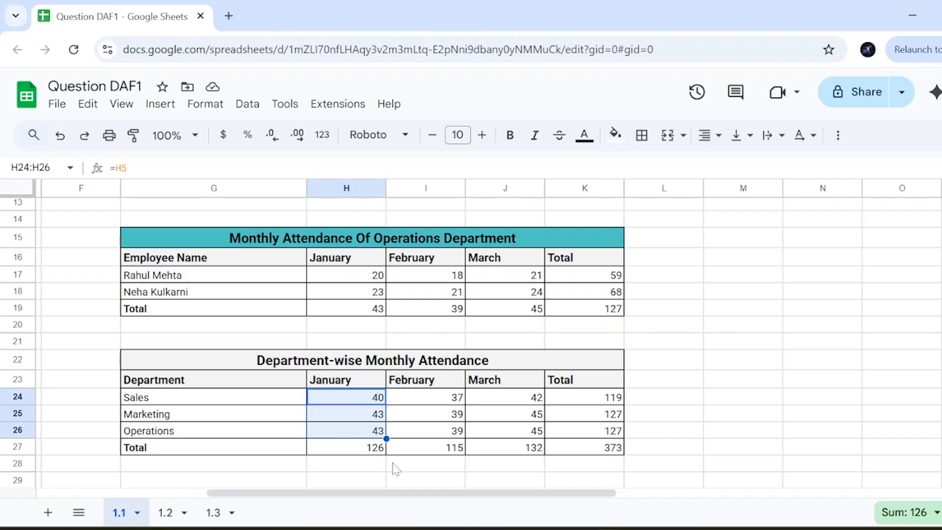
{"action": "left_click", "coordinate": [359, 449]}
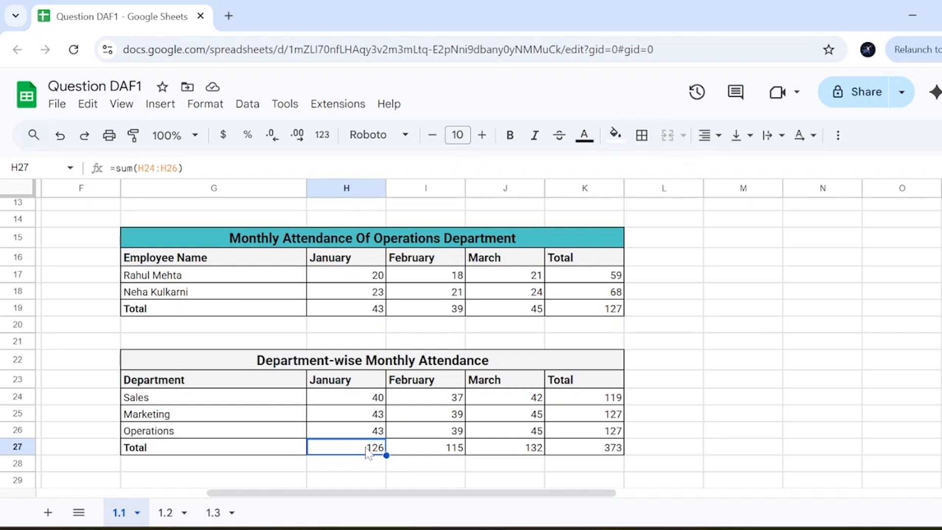
{"action": "left_click", "coordinate": [441, 452]}
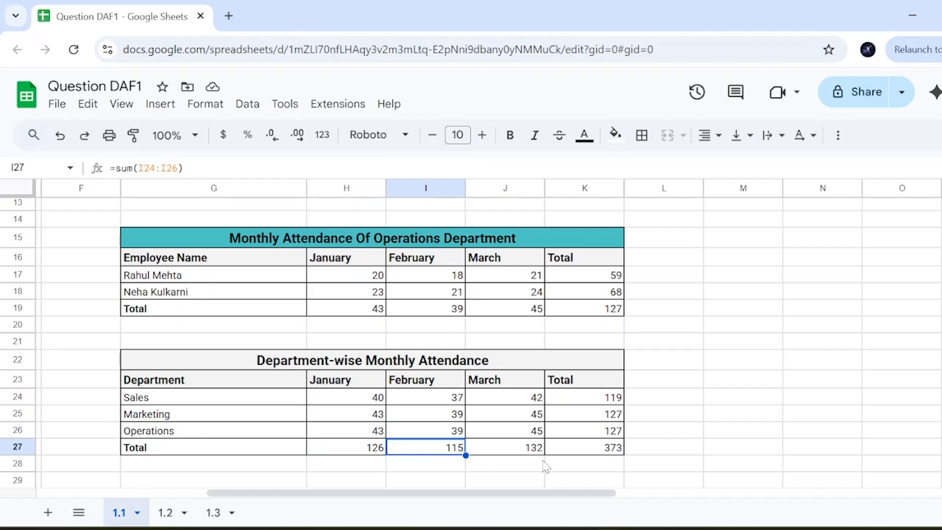
{"action": "left_click", "coordinate": [525, 453]}
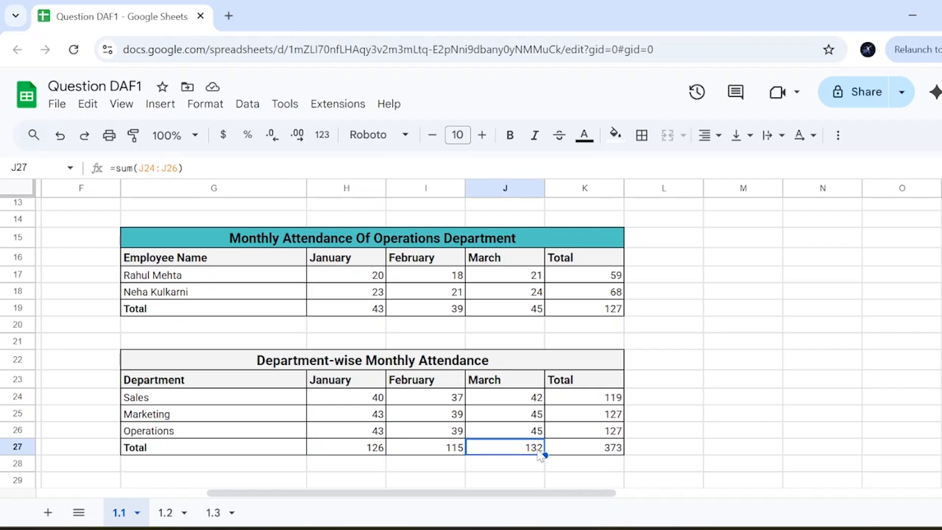
{"action": "left_click", "coordinate": [588, 452]}
{"action": "double_click", "coordinate": [588, 452]}
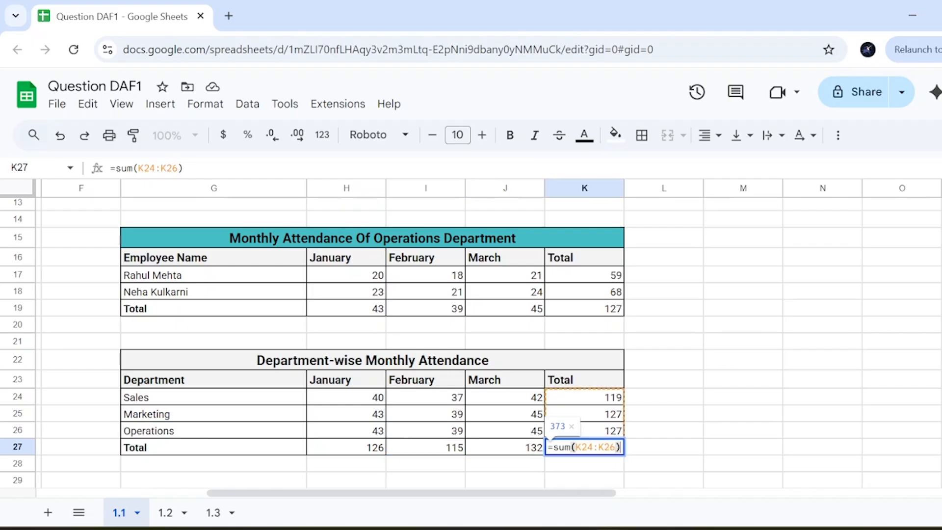
{"action": "left_click", "coordinate": [666, 448]}
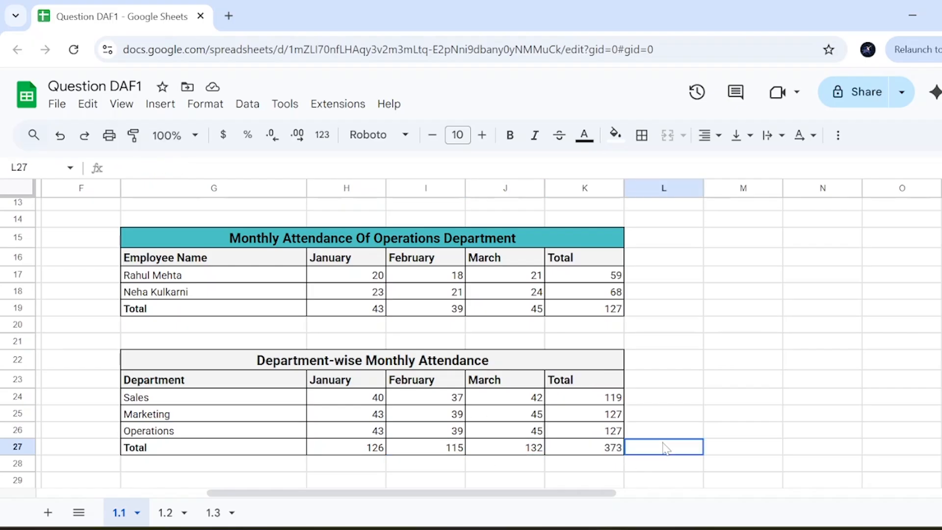
Step: Compare the grand total in K27 with the sum of the monthly department values in H24:J26
{"action": "left_click", "coordinate": [596, 452]}
{"action": "left_click_drag", "start_coordinate": [361, 401], "coordinate": [511, 435]}
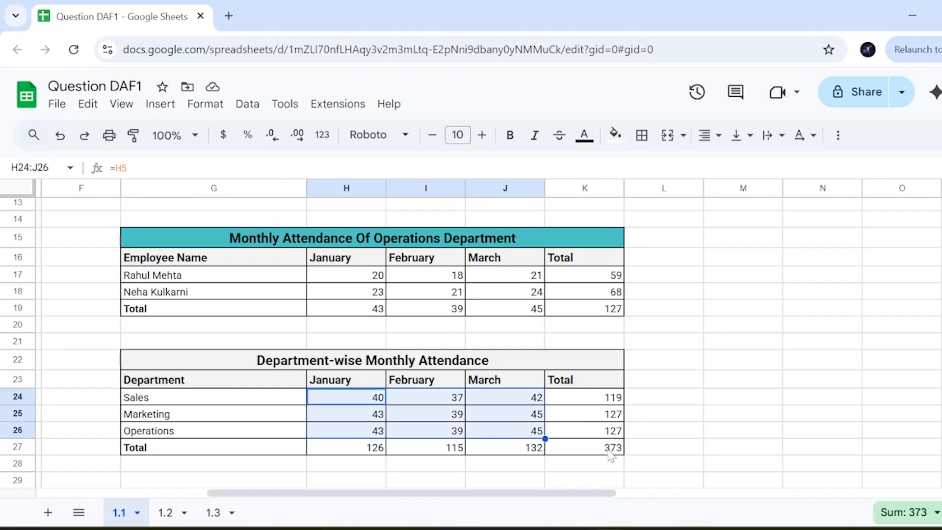
{"action": "left_click", "coordinate": [701, 434]}
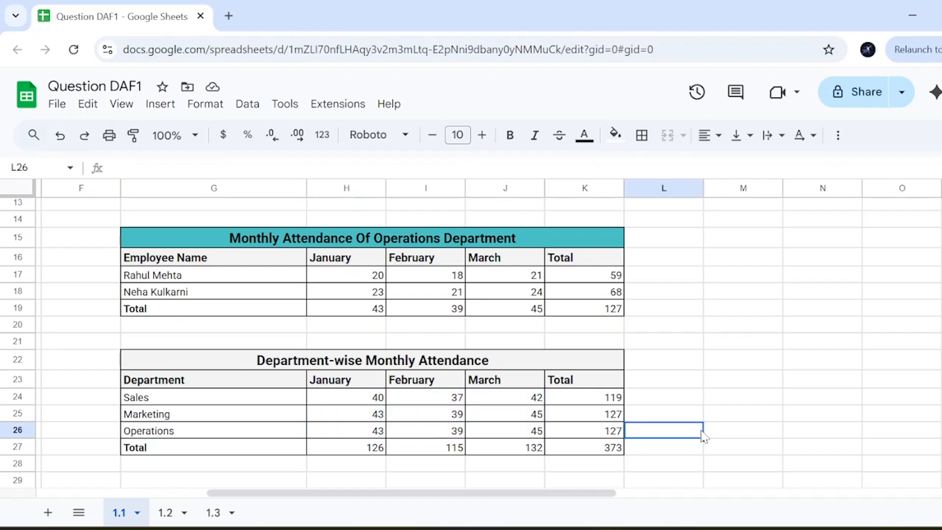
{"action": "scroll", "coordinate": [367, 324], "scroll_direction": "up", "scroll_amount": 4}
{"action": "scroll", "coordinate": [367, 324], "scroll_direction": "left", "scroll_amount": 2}
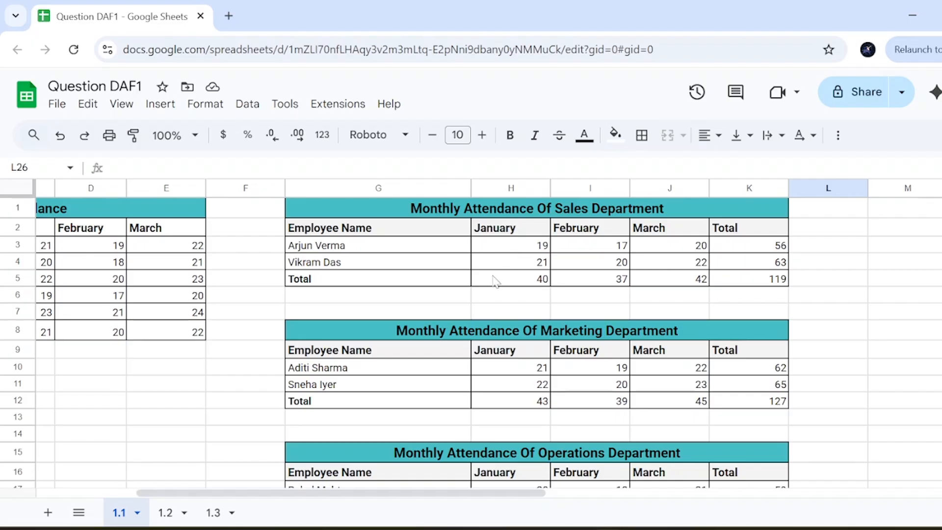
{"action": "left_click", "coordinate": [517, 300]}
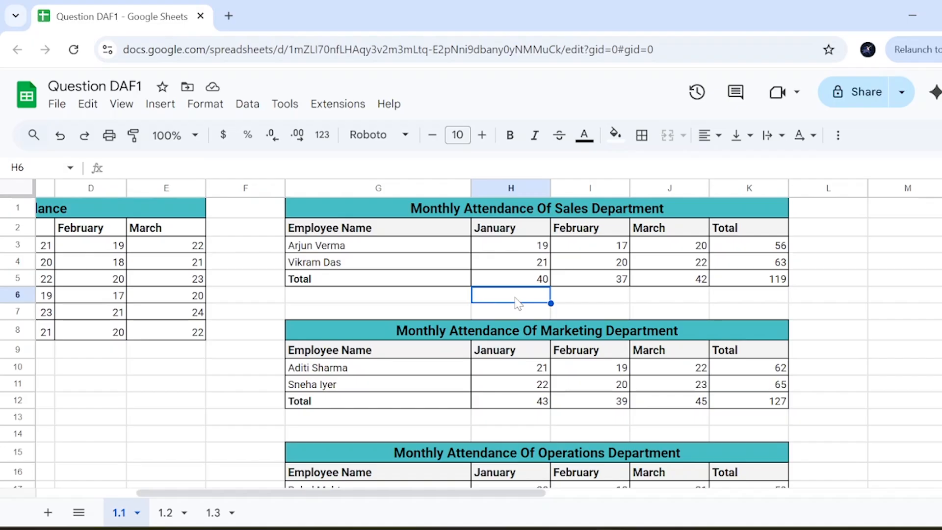
{"action": "left_click", "coordinate": [164, 425]}
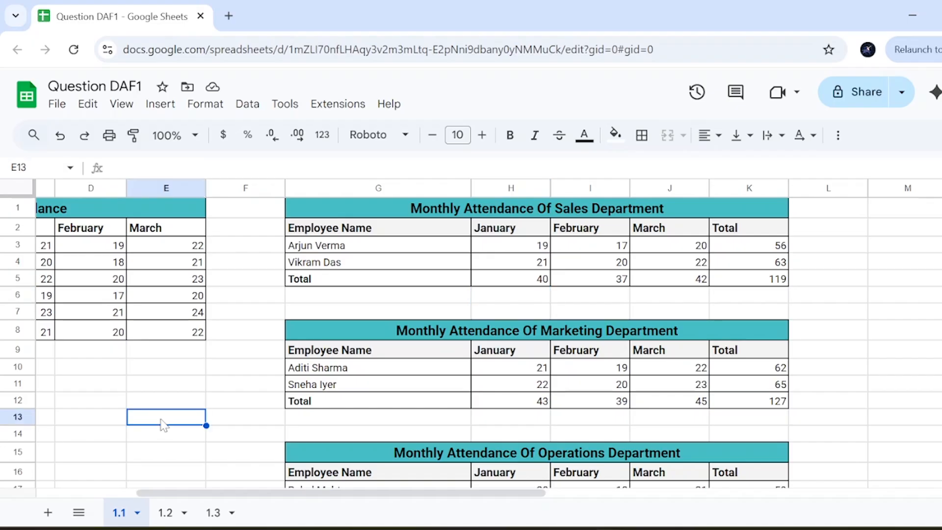